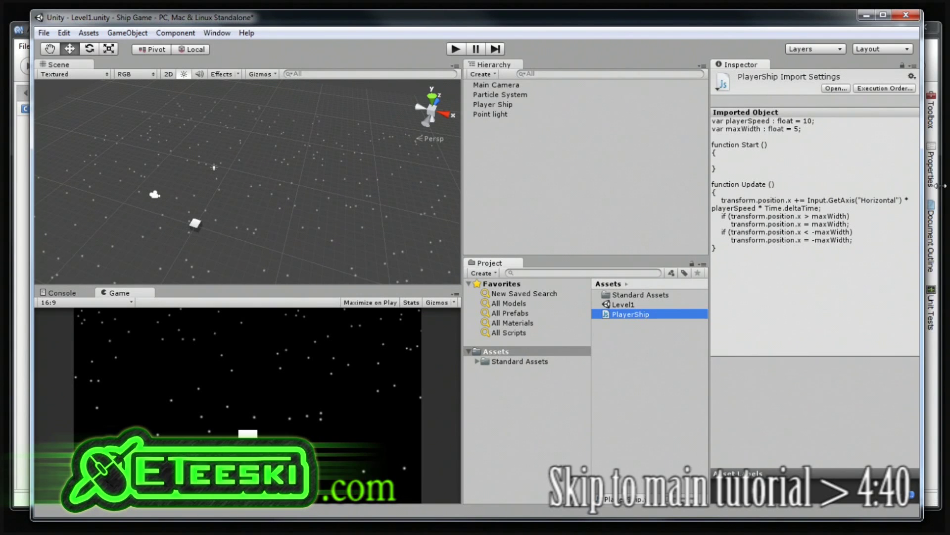
Switch to the PlayerShip script in MonoDevelop and examine each part of the horizontal movement line in the Update function.
{"action": "left_click", "coordinate": [932, 199]}
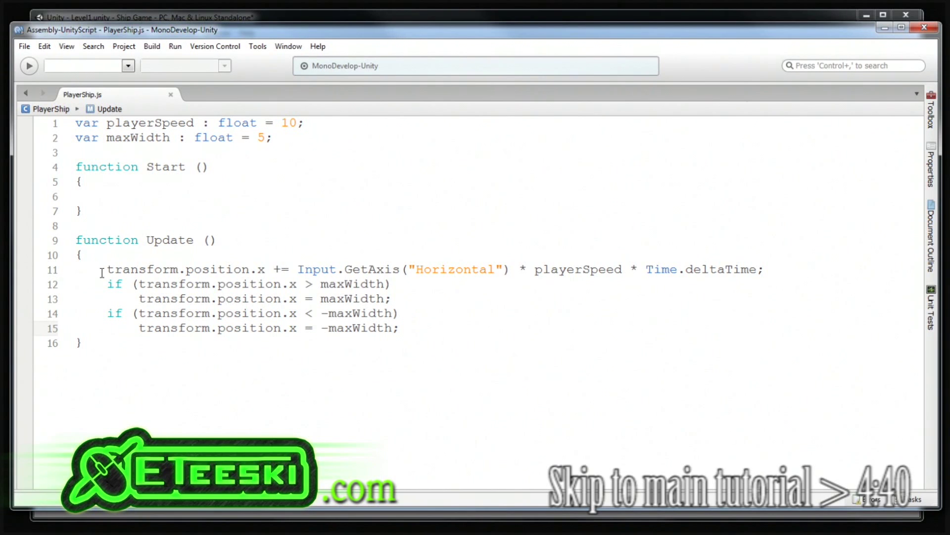
{"action": "left_click_drag", "start_coordinate": [104, 268], "coordinate": [780, 267]}
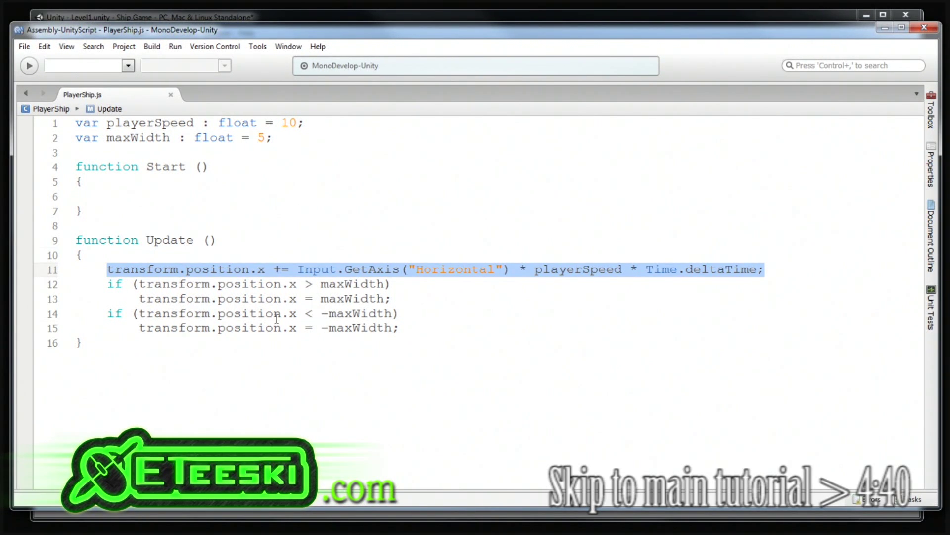
{"action": "left_click", "coordinate": [187, 271]}
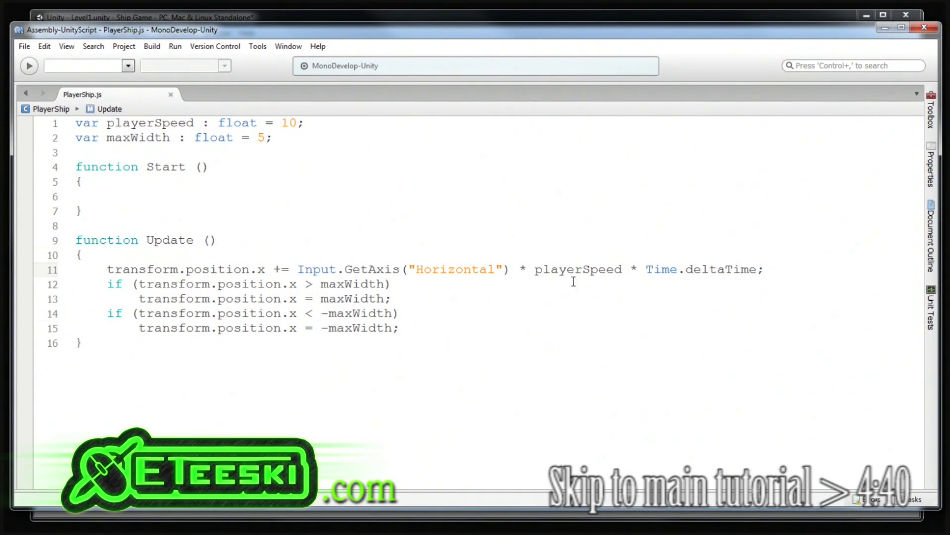
{"action": "left_click_drag", "start_coordinate": [266, 270], "coordinate": [110, 267]}
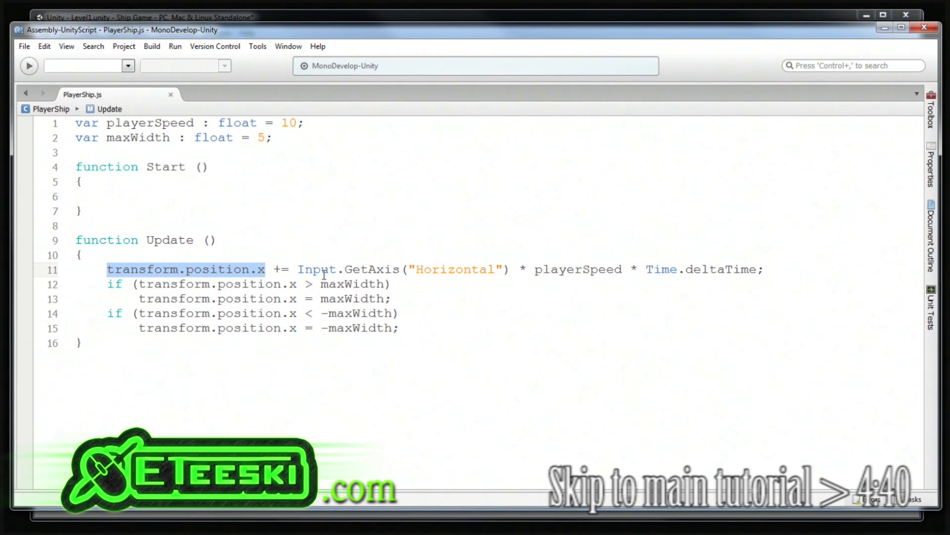
{"action": "left_click_drag", "start_coordinate": [274, 271], "coordinate": [289, 270]}
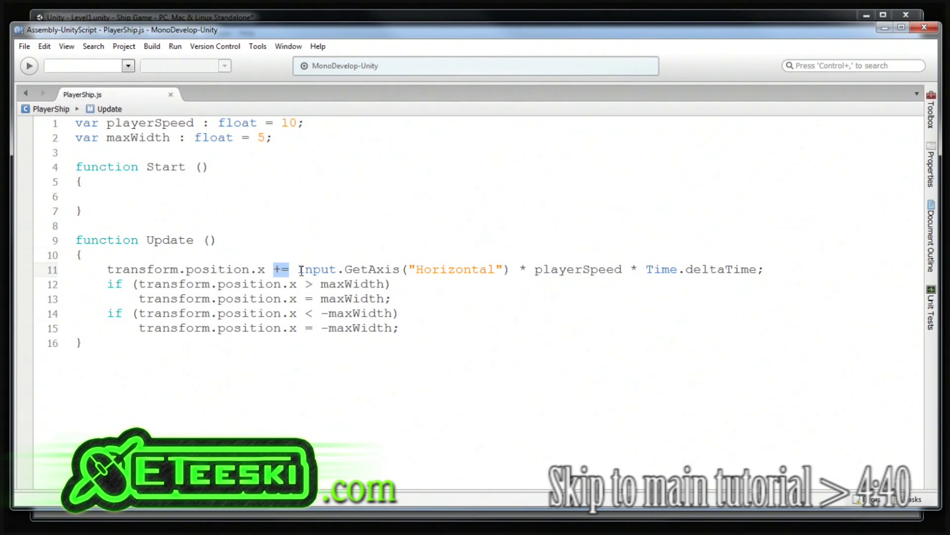
{"action": "left_click_drag", "start_coordinate": [299, 269], "coordinate": [512, 270]}
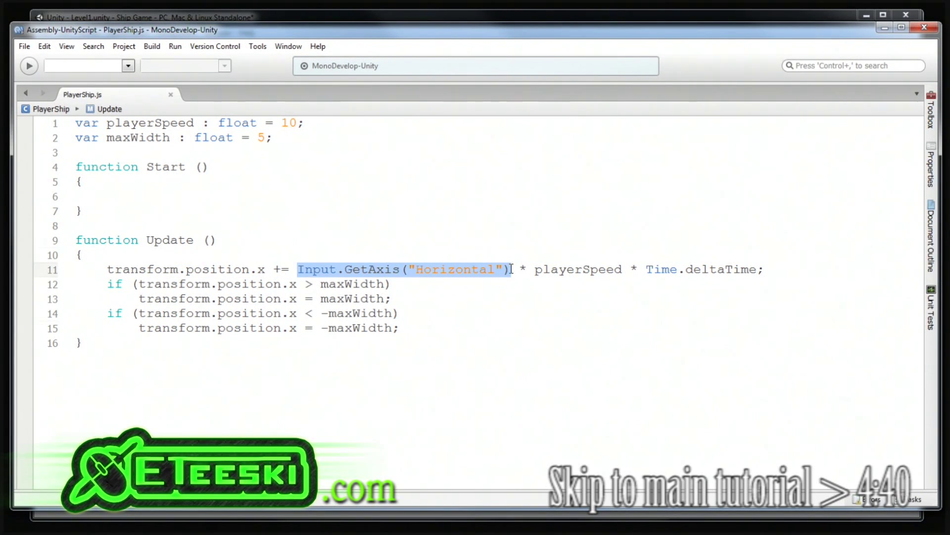
{"action": "left_click", "coordinate": [434, 272]}
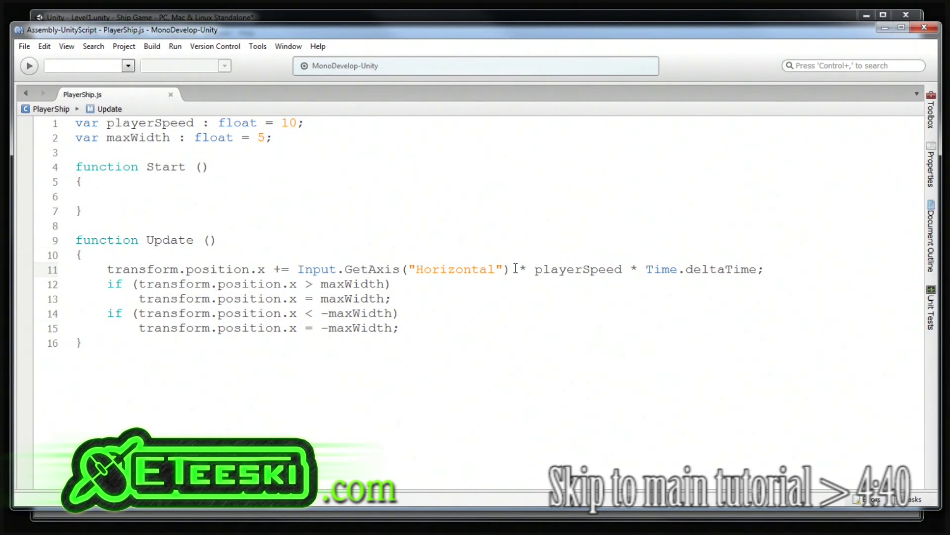
{"action": "left_click_drag", "start_coordinate": [509, 269], "coordinate": [297, 270]}
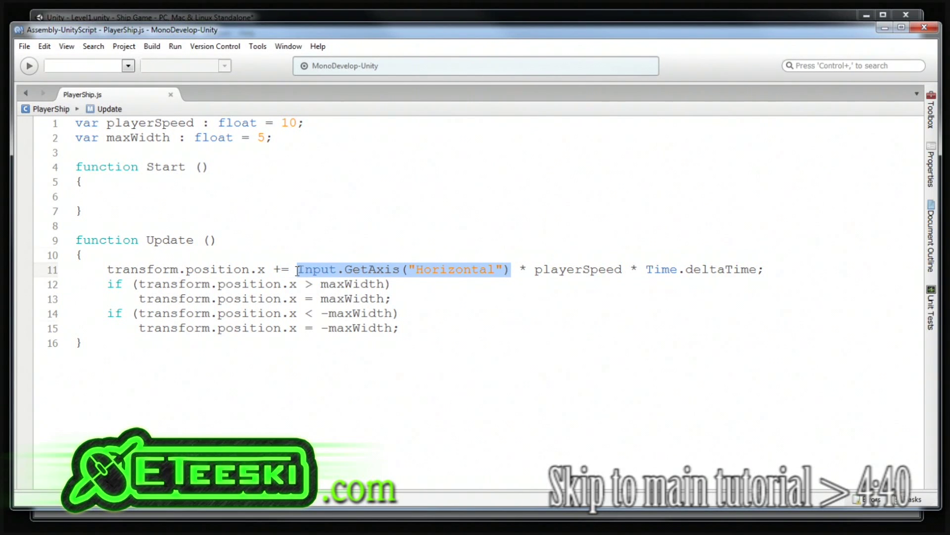
{"action": "left_click", "coordinate": [442, 269]}
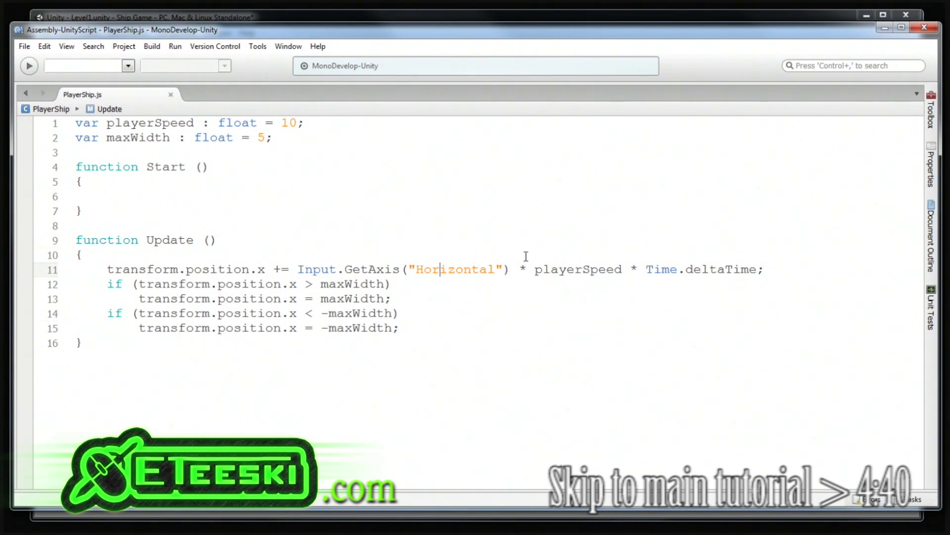
{"action": "left_click_drag", "start_coordinate": [535, 270], "coordinate": [624, 276]}
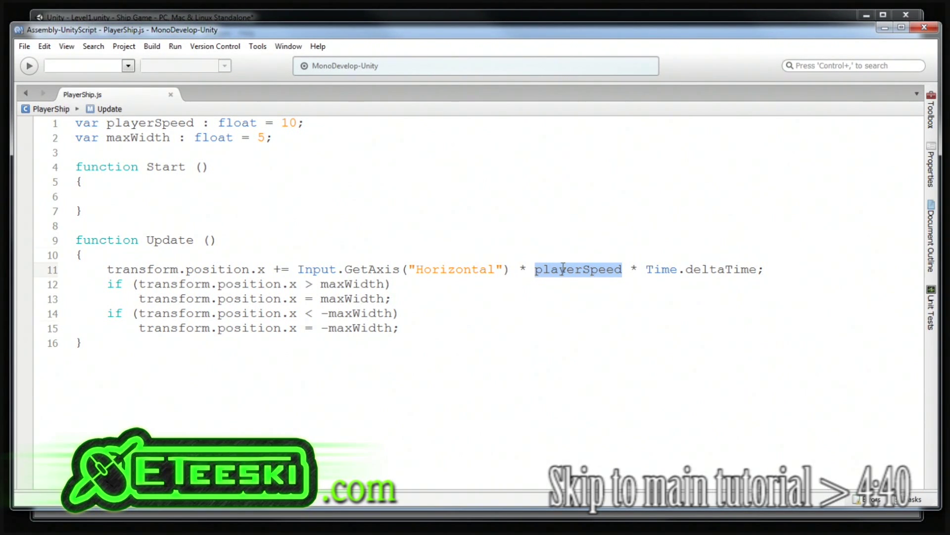
{"action": "left_click", "coordinate": [602, 267]}
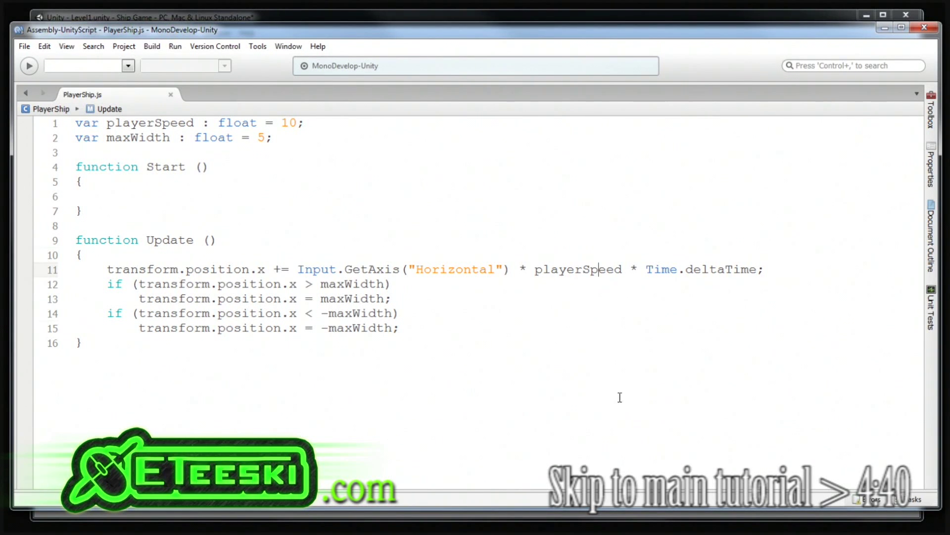
{"action": "left_click_drag", "start_coordinate": [631, 270], "coordinate": [755, 274]}
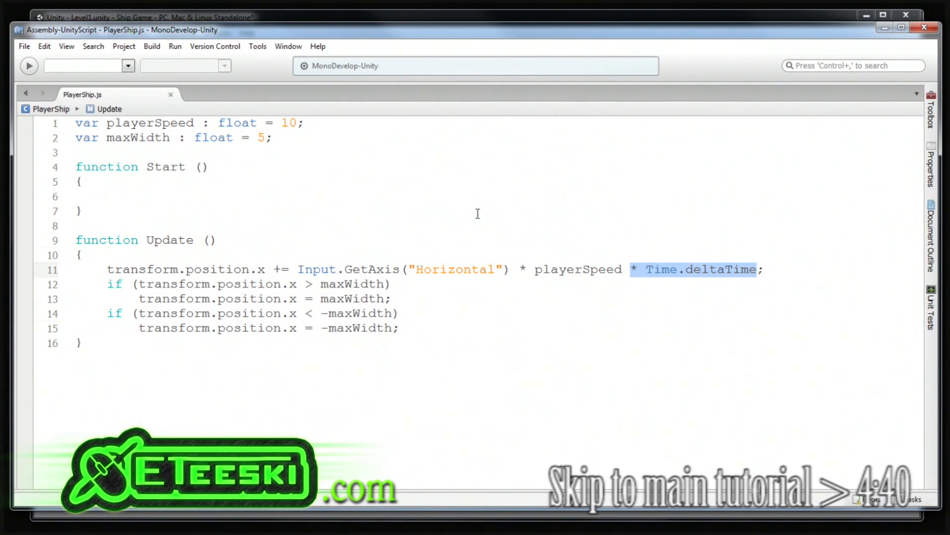
Examine the two if statements that limit the ship's x position to maxWidth, and return to the Player Ship object in Unity.
{"action": "left_click_drag", "start_coordinate": [402, 328], "coordinate": [94, 286]}
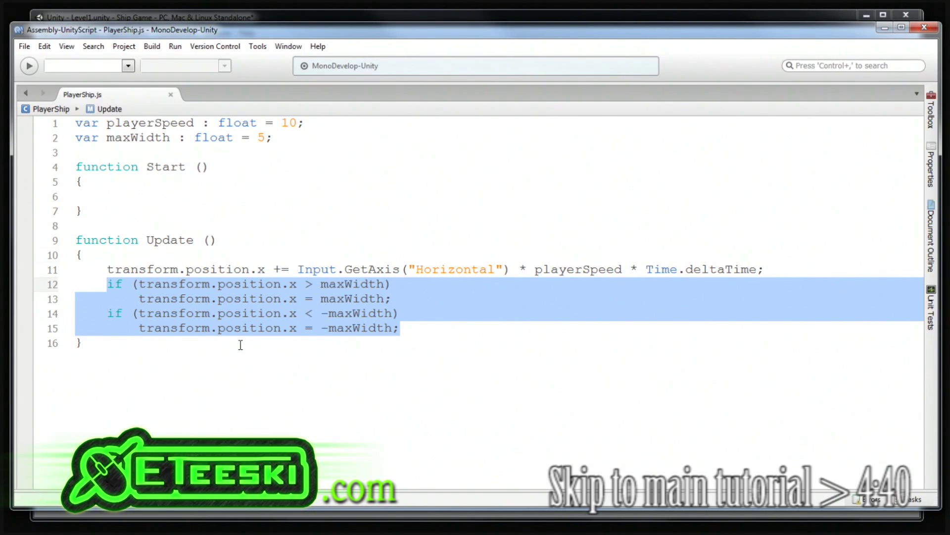
{"action": "left_click", "coordinate": [150, 287]}
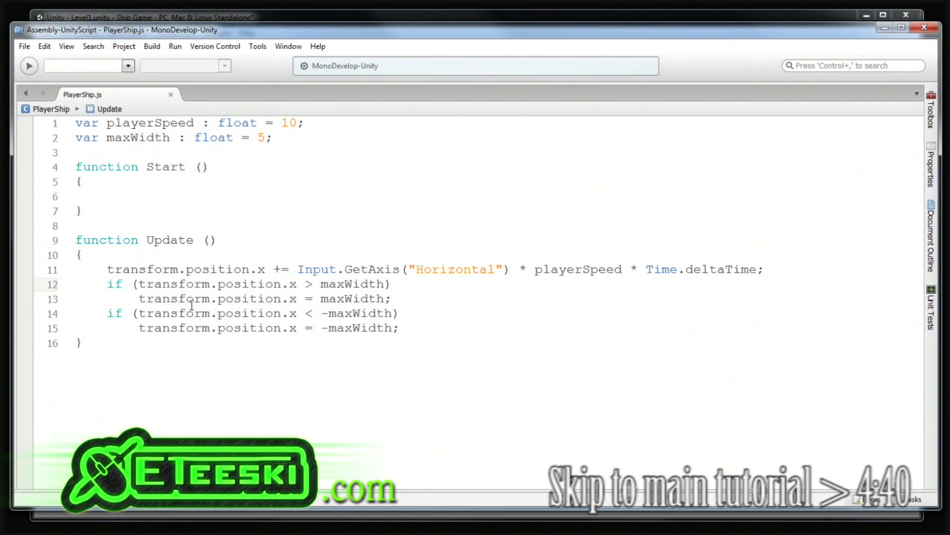
{"action": "left_click_drag", "start_coordinate": [106, 313], "coordinate": [414, 335]}
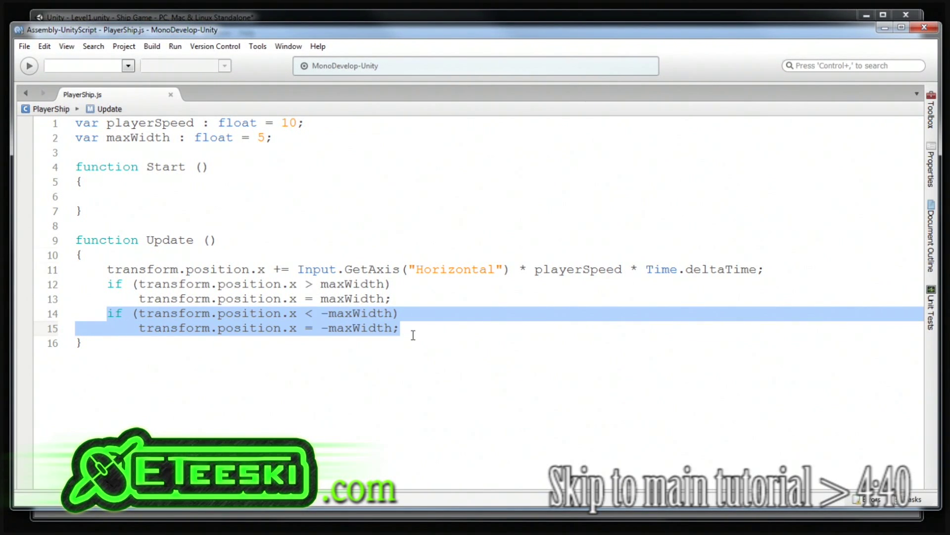
{"action": "left_click", "coordinate": [412, 335]}
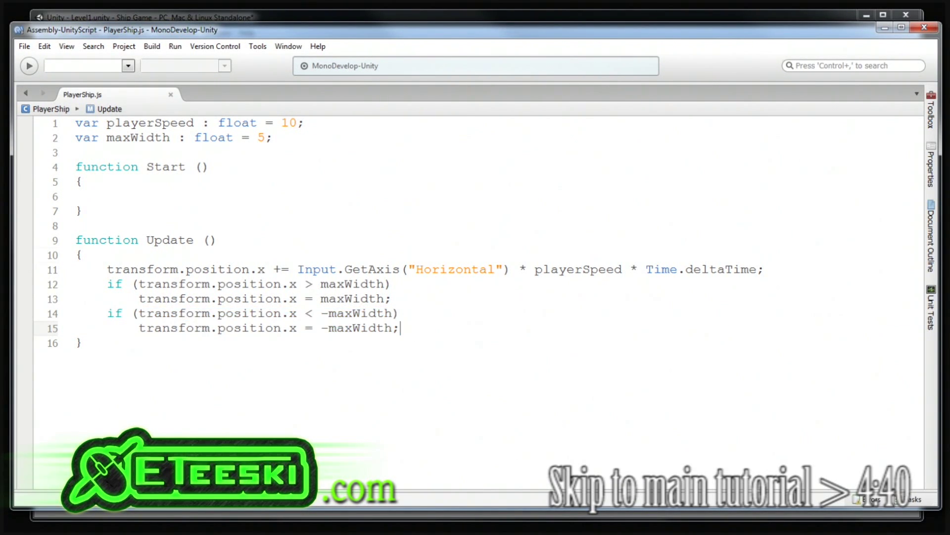
{"action": "left_click", "coordinate": [528, 19]}
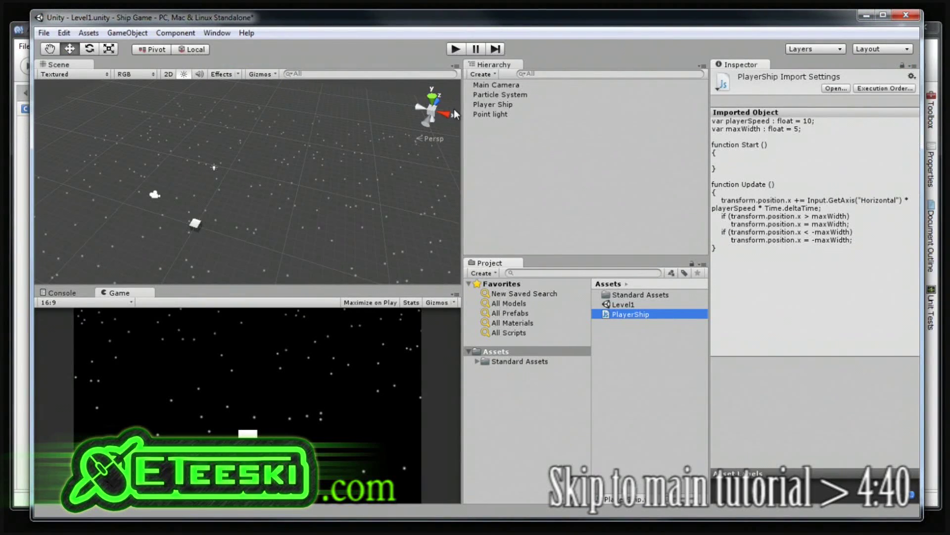
{"action": "left_click", "coordinate": [483, 105]}
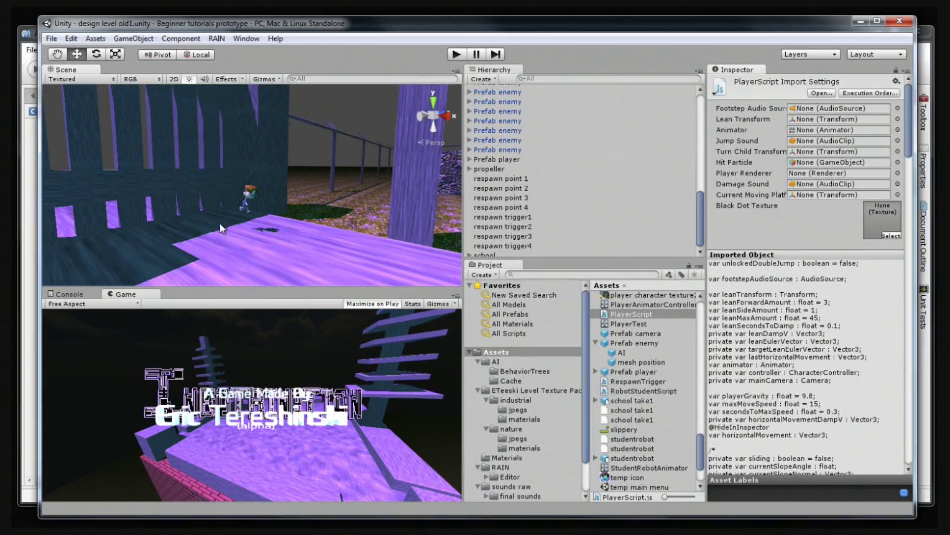
Look around the player character in the prototype project's scene and skim through the PlayerScript code in MonoDevelop.
{"action": "right_click_drag", "start_coordinate": [220, 227], "coordinate": [800, 347]}
{"action": "right_click_drag", "start_coordinate": [357, 215], "coordinate": [393, 129]}
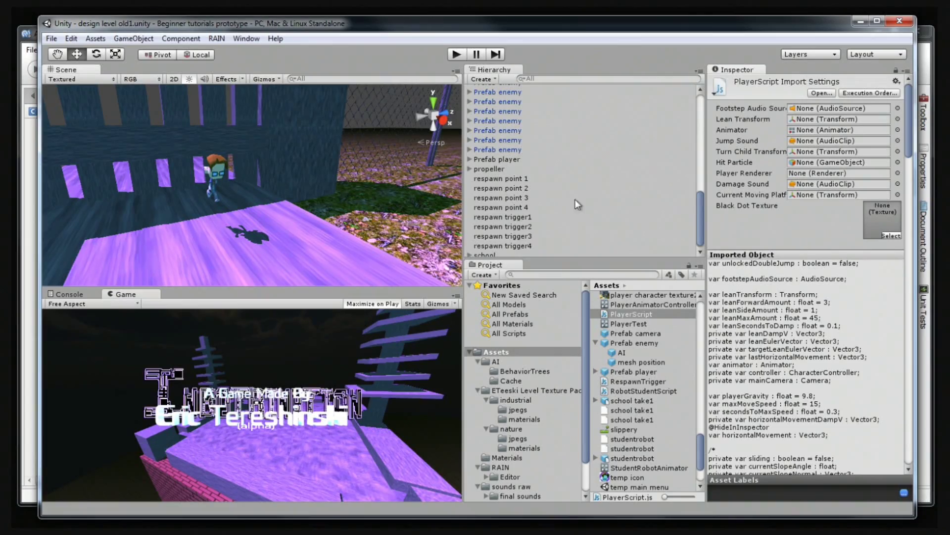
{"action": "left_click_drag", "start_coordinate": [522, 22], "coordinate": [575, 26]}
{"action": "left_click", "coordinate": [72, 39]}
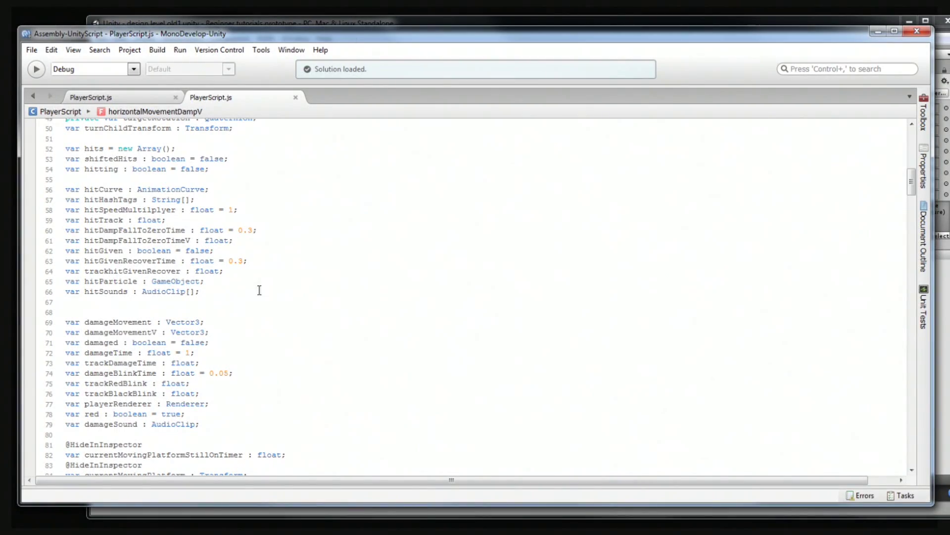
{"action": "scroll", "coordinate": [259, 290], "scroll_direction": "down", "scroll_amount": 20}
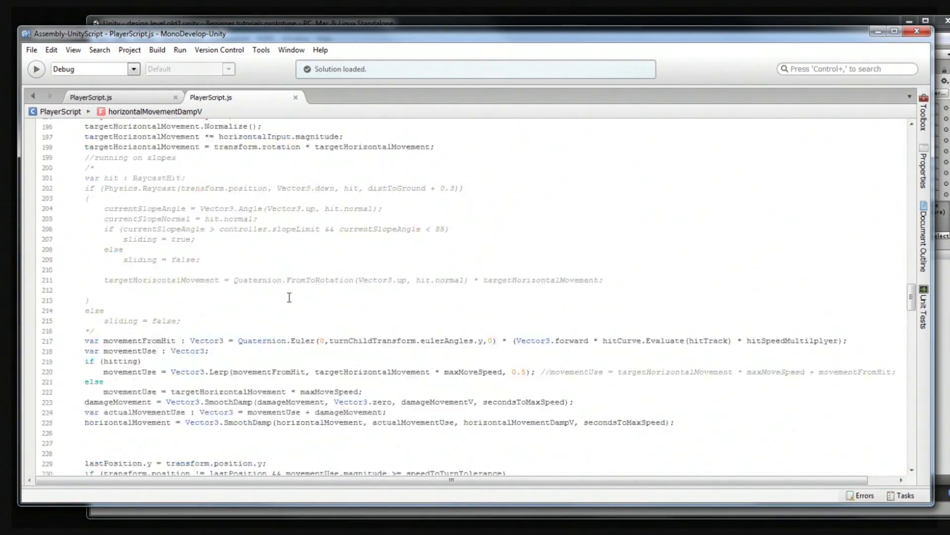
{"action": "scroll", "coordinate": [289, 297], "scroll_direction": "down", "scroll_amount": 15}
{"action": "scroll", "coordinate": [297, 304], "scroll_direction": "up", "scroll_amount": 20}
{"action": "scroll", "coordinate": [300, 309], "scroll_direction": "up", "scroll_amount": 20}
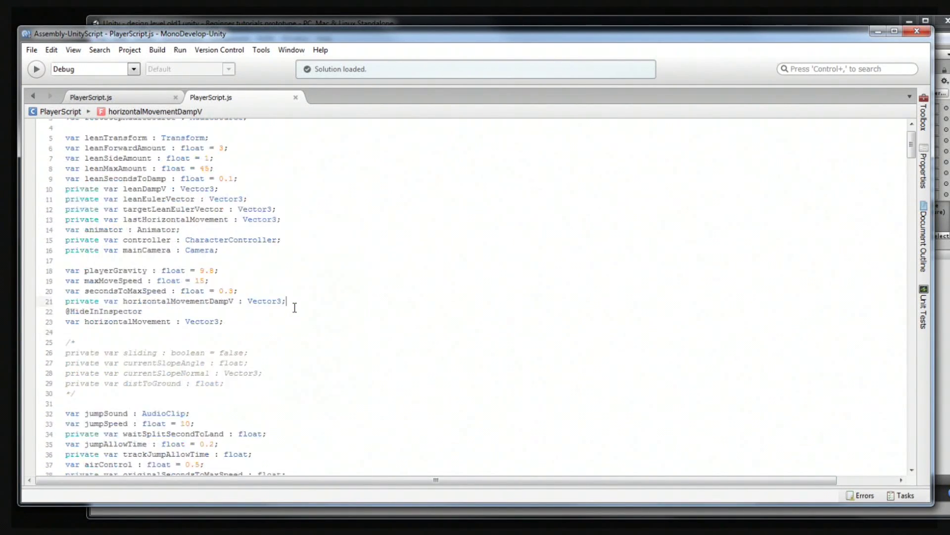
{"action": "scroll", "coordinate": [295, 307], "scroll_direction": "up", "scroll_amount": 1}
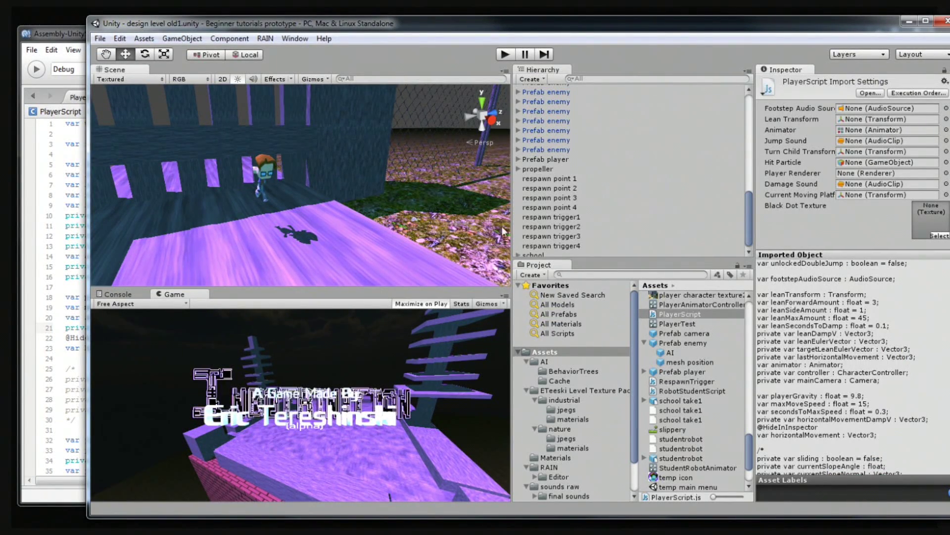
Close MonoDevelop with the PlayerScript code.
{"action": "left_click", "coordinate": [59, 34]}
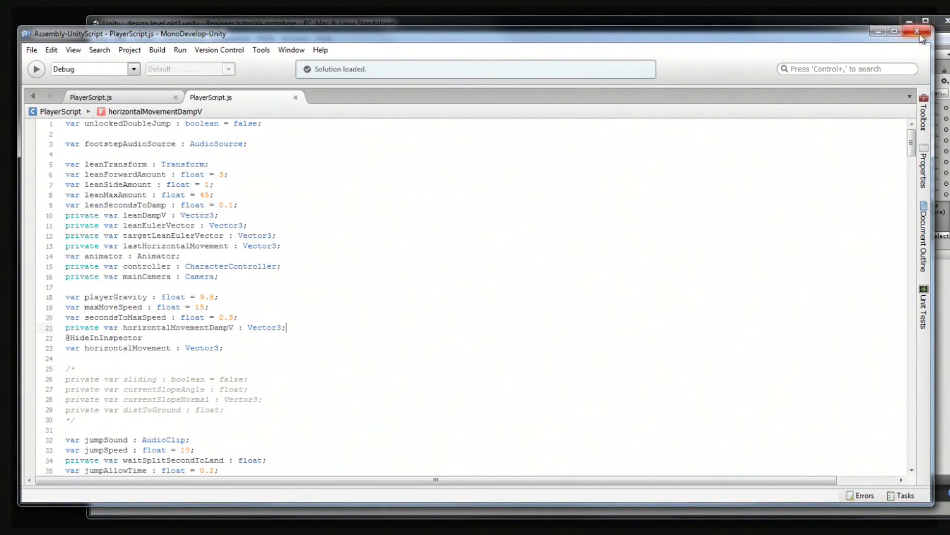
{"action": "left_click", "coordinate": [917, 31]}
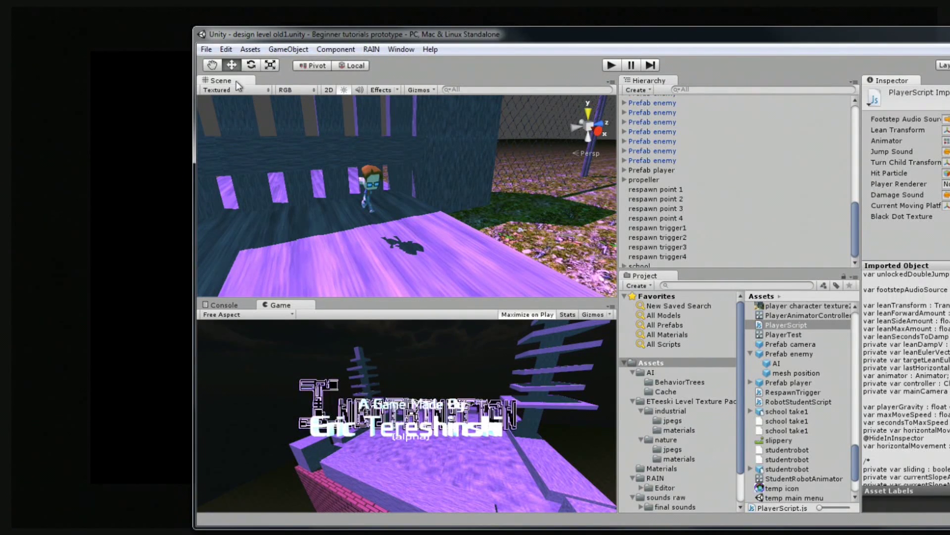
{"action": "left_click", "coordinate": [206, 49]}
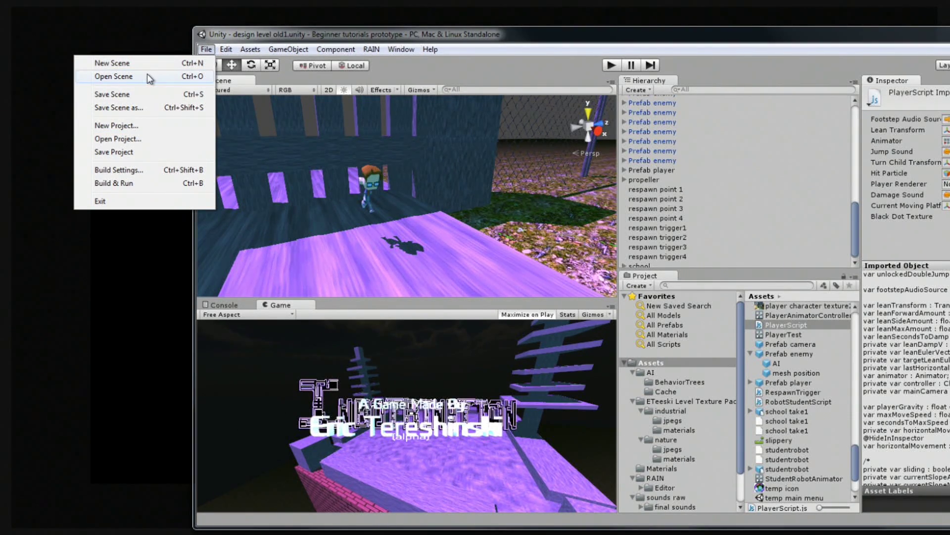
{"action": "right_click_drag", "start_coordinate": [413, 206], "coordinate": [786, 58]}
{"action": "right_click_drag", "start_coordinate": [453, 211], "coordinate": [557, 342]}
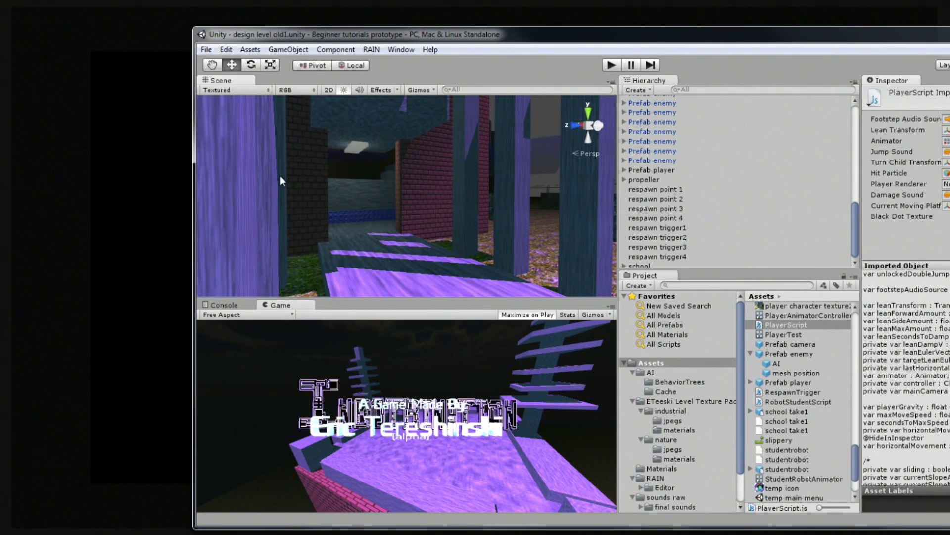
Start creating a new Unity project in the Project Wizard.
{"action": "left_click", "coordinate": [203, 48]}
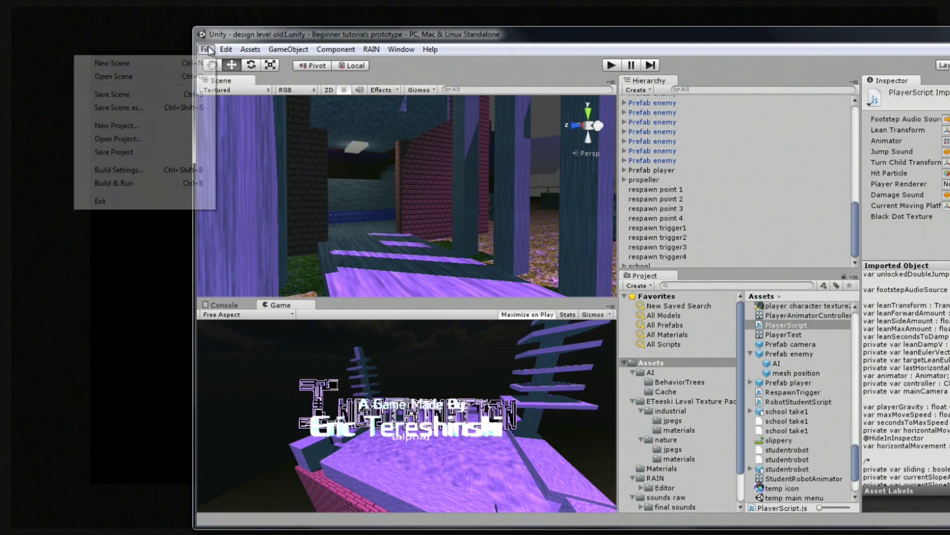
{"action": "left_click", "coordinate": [117, 126]}
{"action": "left_click_drag", "start_coordinate": [720, 173], "coordinate": [571, 131]}
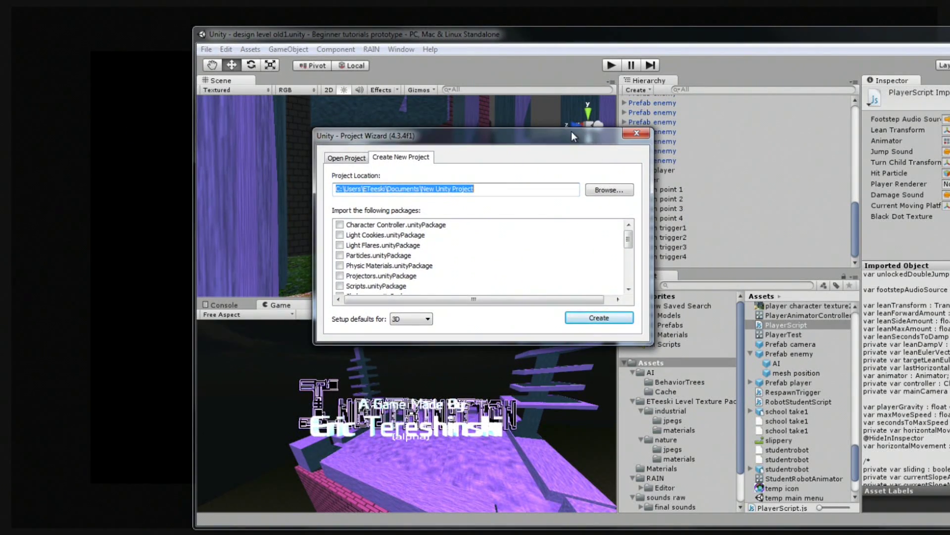
Browse to the My Stuff folder on the WD2TB (E:) drive for the new project's location.
{"action": "left_click", "coordinate": [609, 190]}
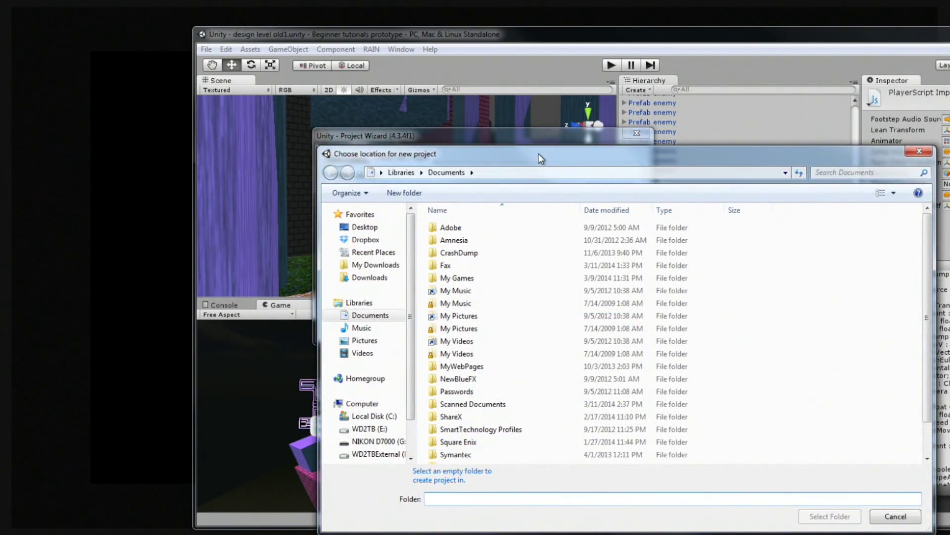
{"action": "left_click_drag", "start_coordinate": [539, 153], "coordinate": [429, 97]}
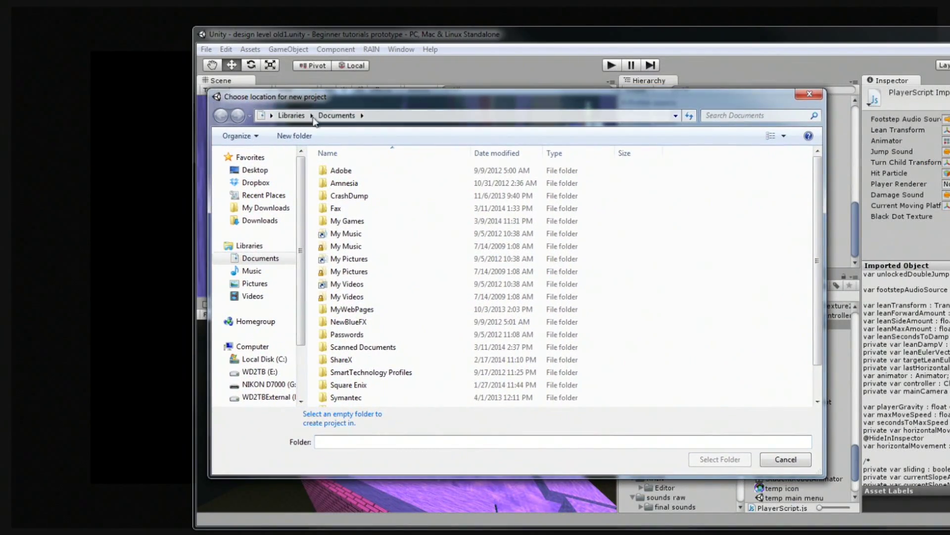
{"action": "left_click", "coordinate": [260, 371]}
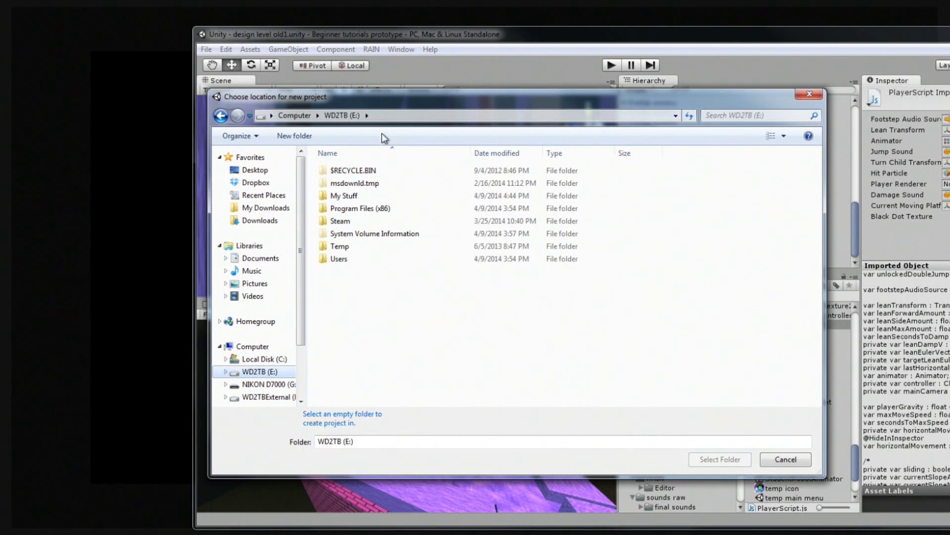
{"action": "left_click", "coordinate": [347, 208]}
{"action": "double_click", "coordinate": [347, 196]}
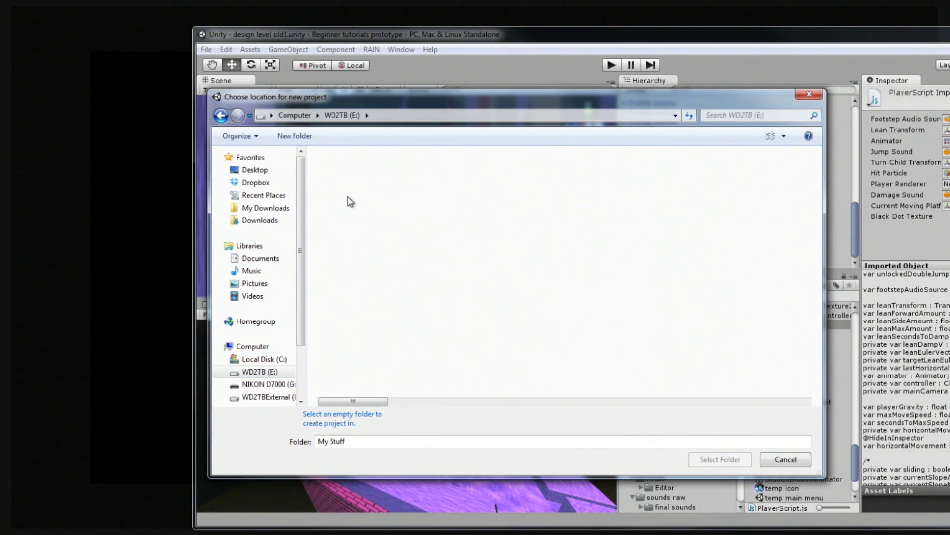
{"action": "left_click_drag", "start_coordinate": [375, 400], "coordinate": [342, 402]}
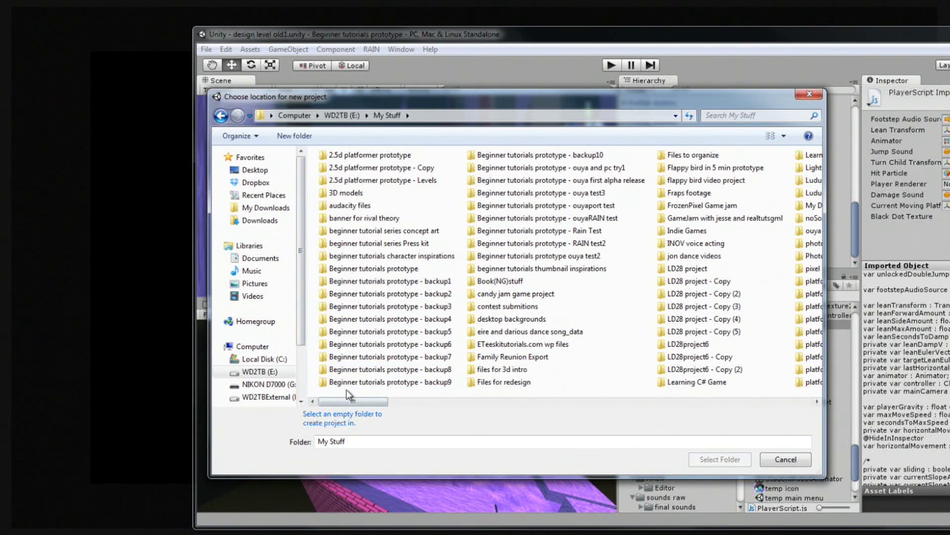
{"action": "left_click_drag", "start_coordinate": [326, 402], "coordinate": [297, 441]}
Create a folder named Ship Game inside My Stuff and choose it as the project location.
{"action": "left_click", "coordinate": [294, 136]}
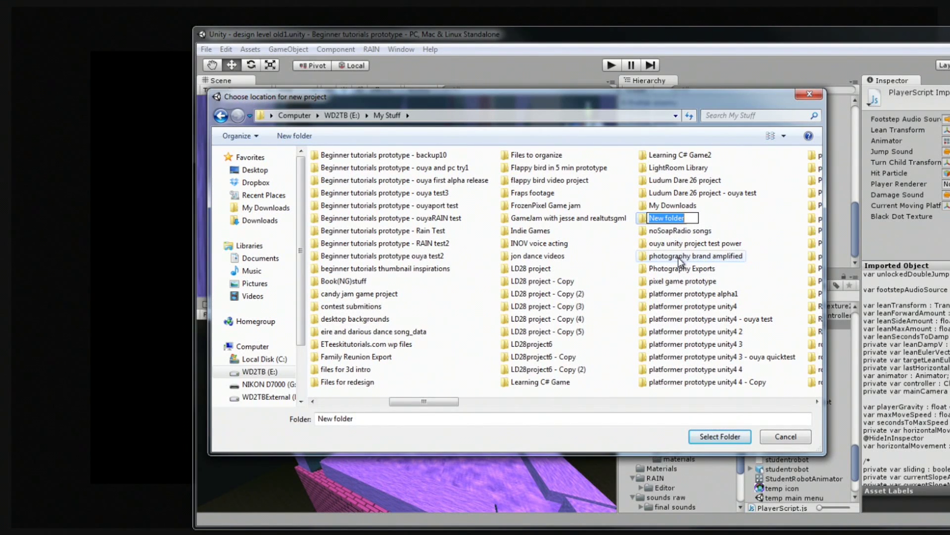
{"action": "type", "text": "Ship Game"}
{"action": "key", "text": "Return"}
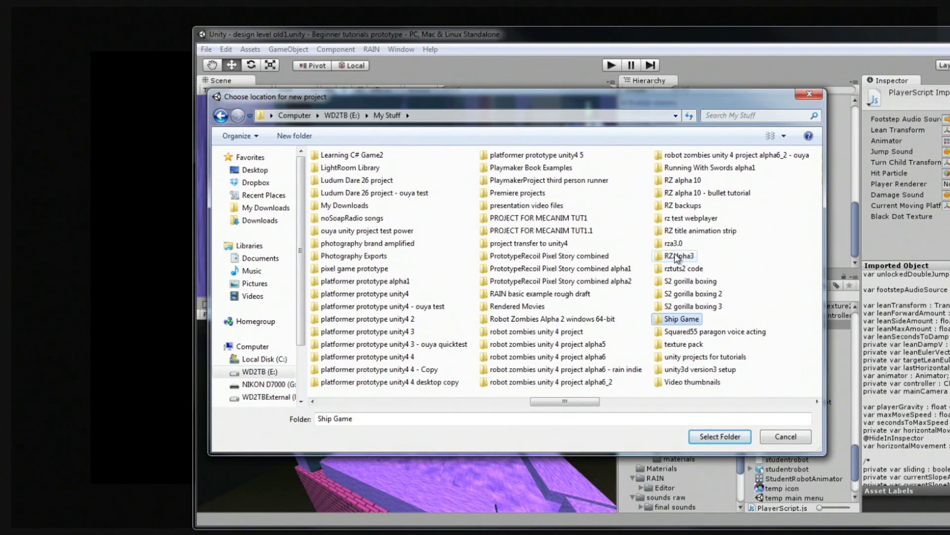
{"action": "double_click", "coordinate": [676, 319]}
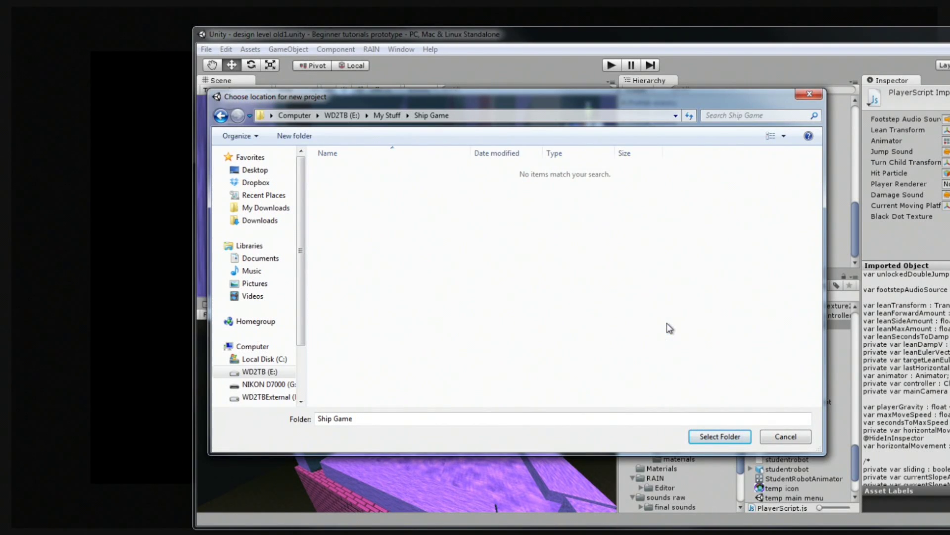
{"action": "left_click", "coordinate": [221, 115]}
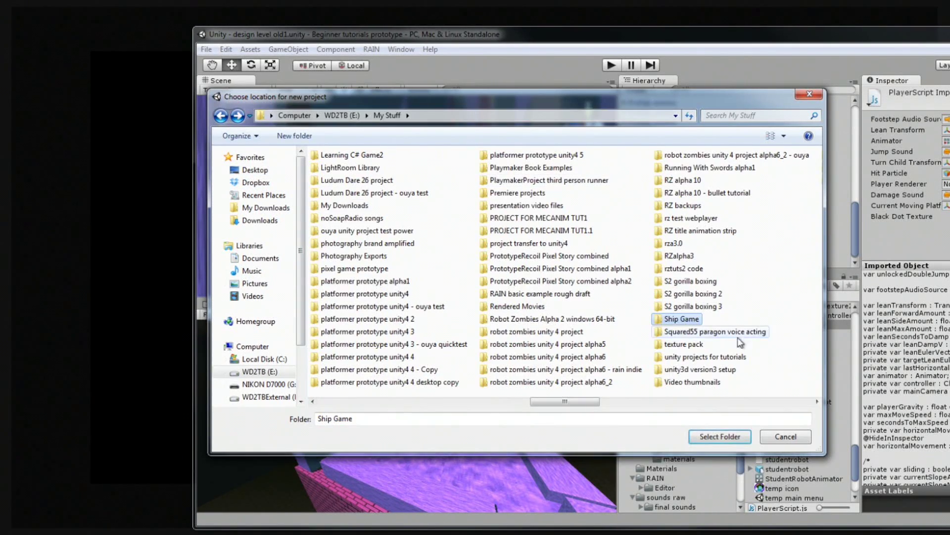
{"action": "left_click", "coordinate": [721, 436]}
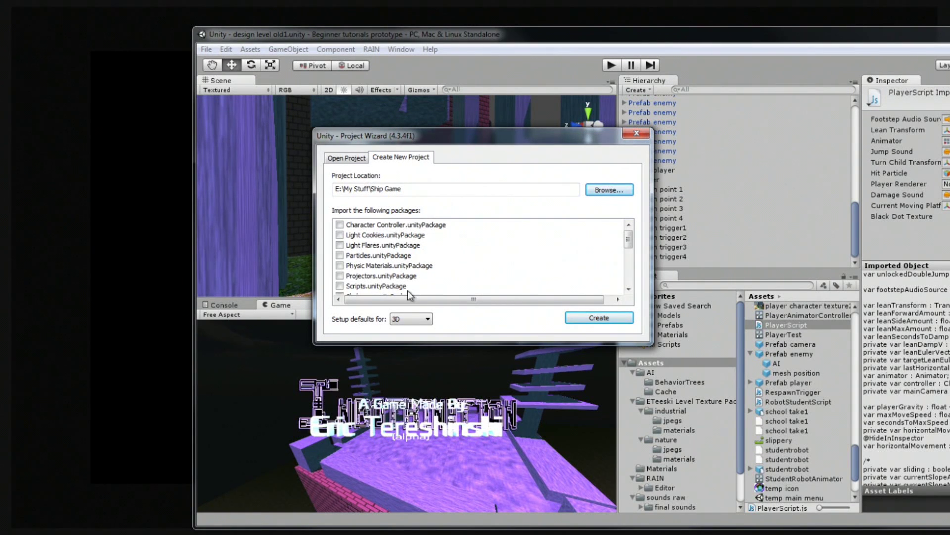
Include the Particles package, keep the 3D defaults and create the project.
{"action": "mouse_move", "coordinate": [628, 239]}
{"action": "left_mouse_down"}
{"action": "mouse_move", "coordinate": [617, 284]}
{"action": "mouse_move", "coordinate": [627, 233]}
{"action": "left_mouse_up"}
{"action": "mouse_move", "coordinate": [628, 240]}
{"action": "left_mouse_down"}
{"action": "mouse_move", "coordinate": [628, 285]}
{"action": "mouse_move", "coordinate": [629, 238]}
{"action": "left_mouse_up"}
{"action": "left_click", "coordinate": [340, 256]}
{"action": "left_click", "coordinate": [428, 320]}
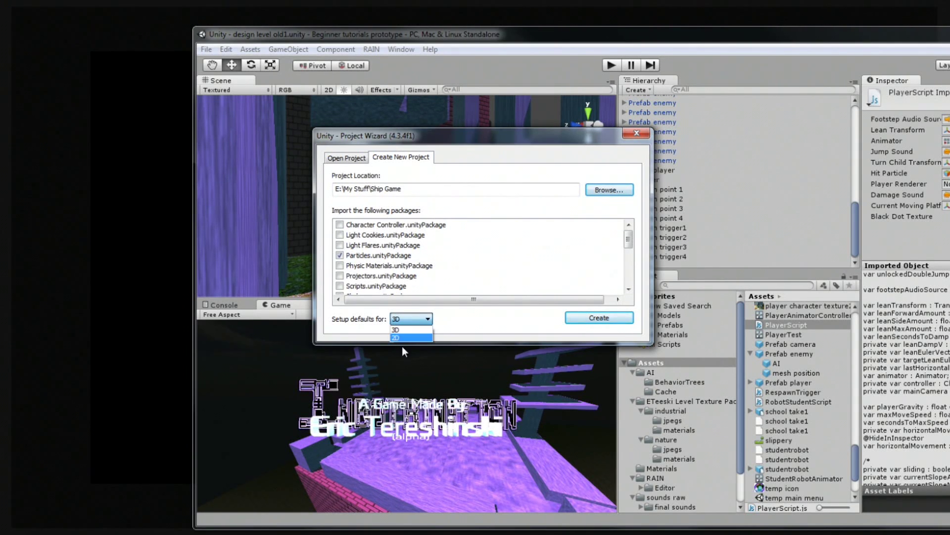
{"action": "left_click", "coordinate": [411, 329]}
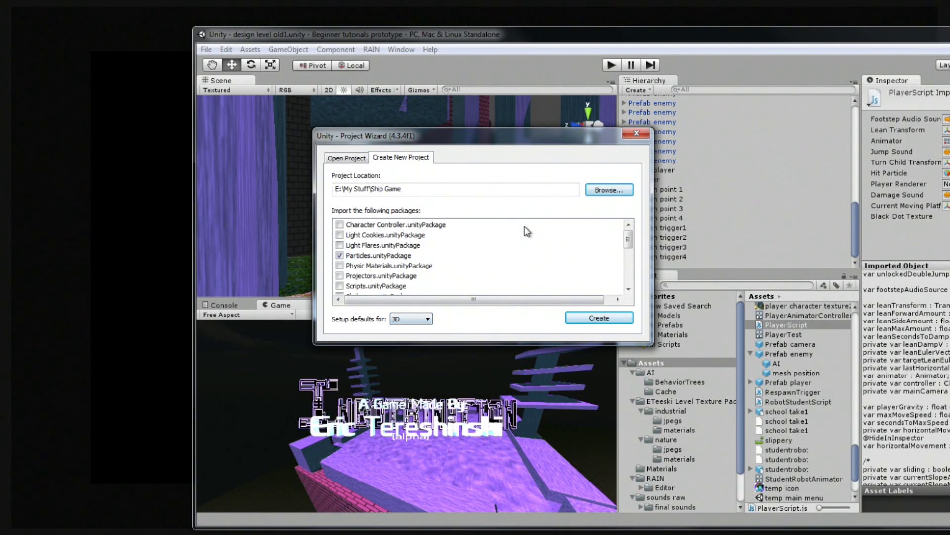
{"action": "left_click", "coordinate": [600, 319]}
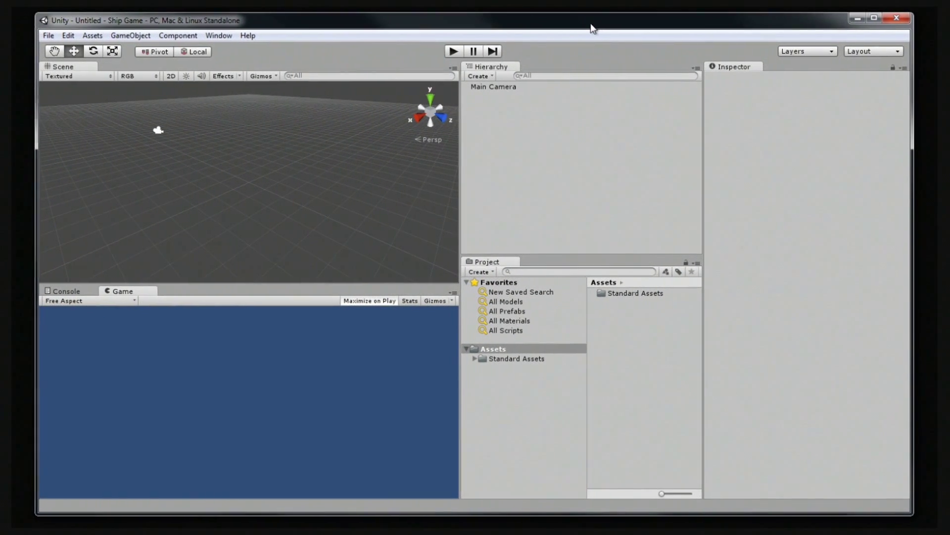
Look around the empty scene and examine the Main Camera from several angles.
{"action": "left_click_drag", "start_coordinate": [395, 254], "coordinate": [278, 128], "text": "alt"}
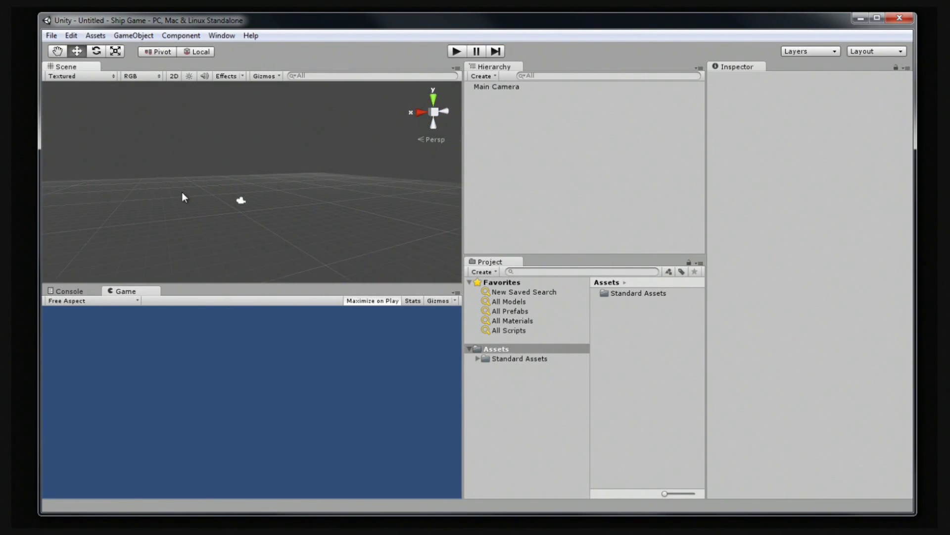
{"action": "left_click_drag", "start_coordinate": [183, 196], "coordinate": [192, 137], "text": "alt"}
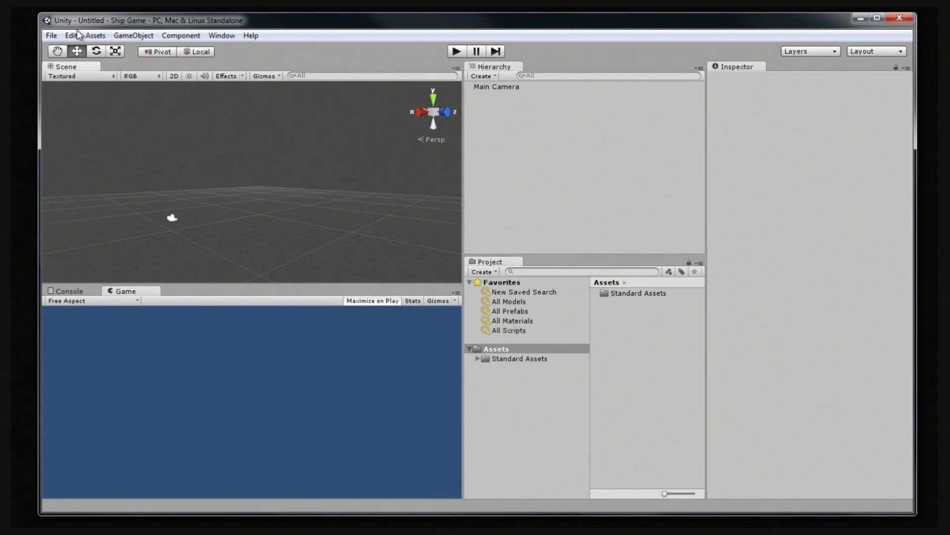
{"action": "left_click_drag", "start_coordinate": [223, 177], "coordinate": [195, 284], "text": "alt"}
{"action": "left_click_drag", "start_coordinate": [243, 197], "coordinate": [406, 299], "text": "alt"}
{"action": "left_click", "coordinate": [494, 87]}
{"action": "left_click_drag", "start_coordinate": [665, 281], "coordinate": [818, 215], "text": "alt"}
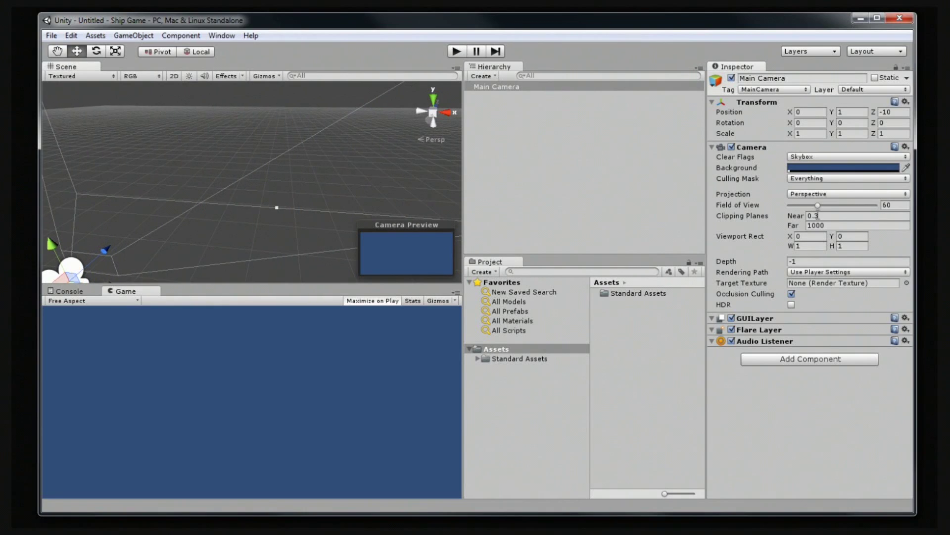
{"action": "right_click_drag", "start_coordinate": [227, 180], "coordinate": [225, 232]}
{"action": "key", "text": "s"}
{"action": "key", "text": "a"}
{"action": "key", "text": "d"}
{"action": "key", "text": "w"}
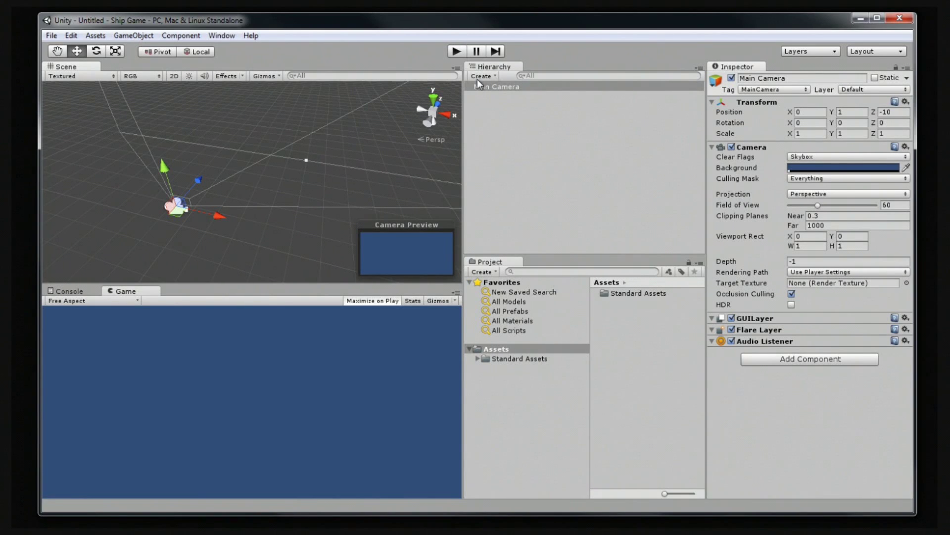
Add a cube to the scene.
{"action": "left_click", "coordinate": [134, 35]}
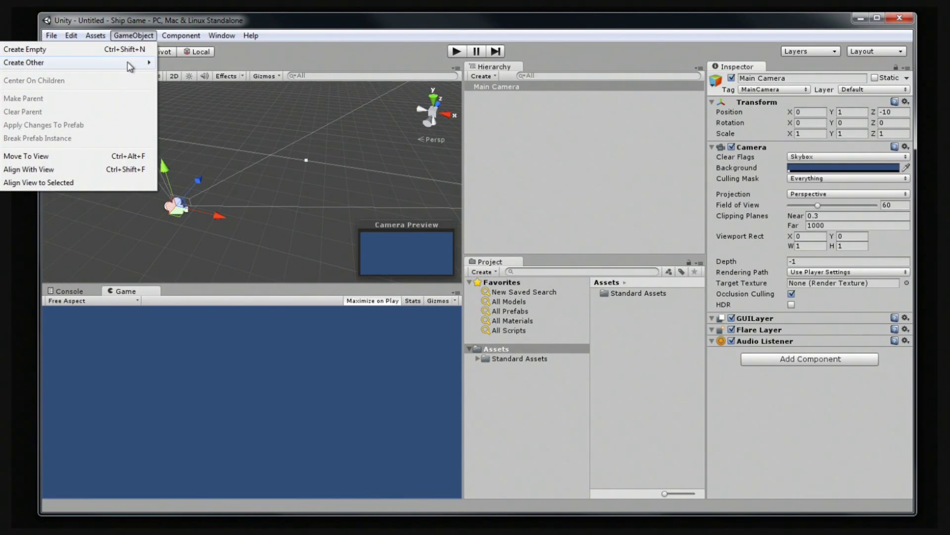
{"action": "mouse_move", "coordinate": [127, 62]}
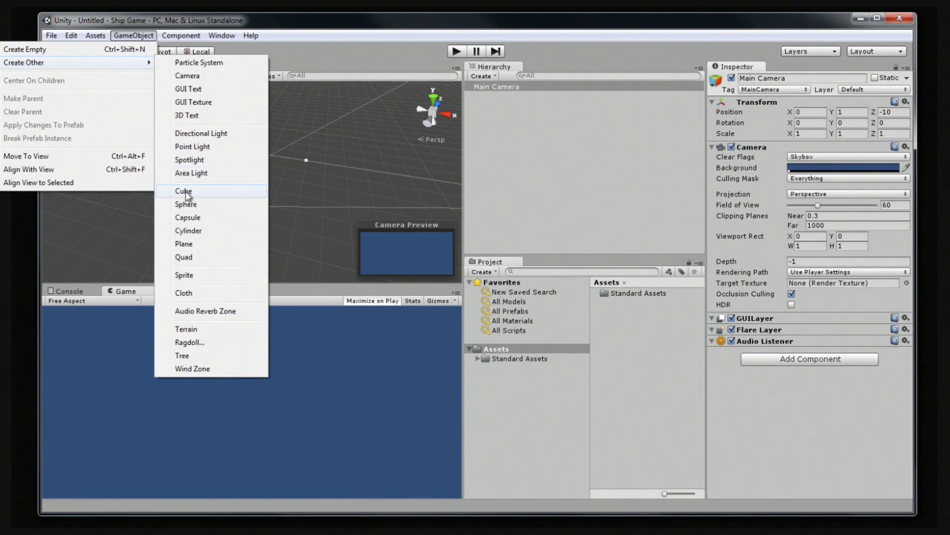
{"action": "left_click", "coordinate": [485, 69]}
{"action": "left_click", "coordinate": [486, 73]}
{"action": "left_click", "coordinate": [496, 218]}
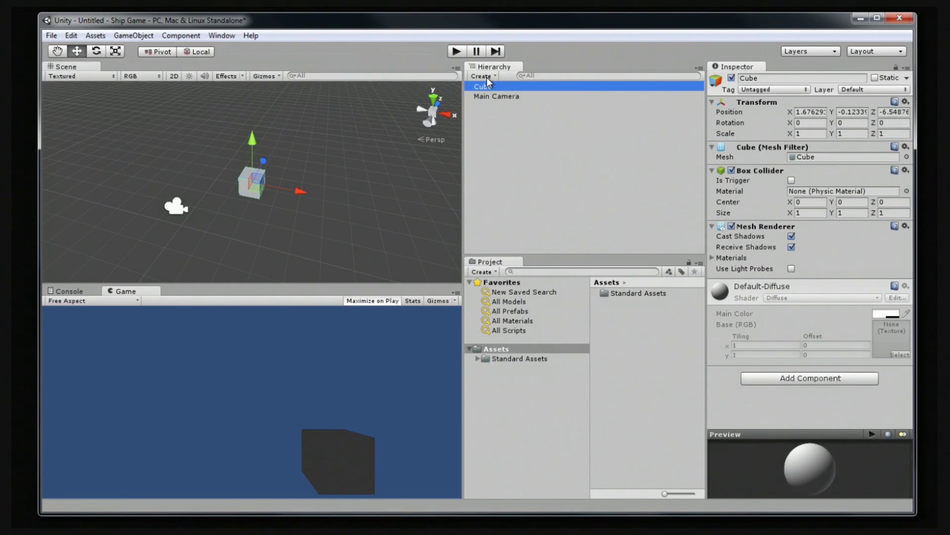
Set the cube's position to X 0, Y 0, Z 0.
{"action": "left_click_drag", "start_coordinate": [342, 165], "coordinate": [395, 263], "text": "alt"}
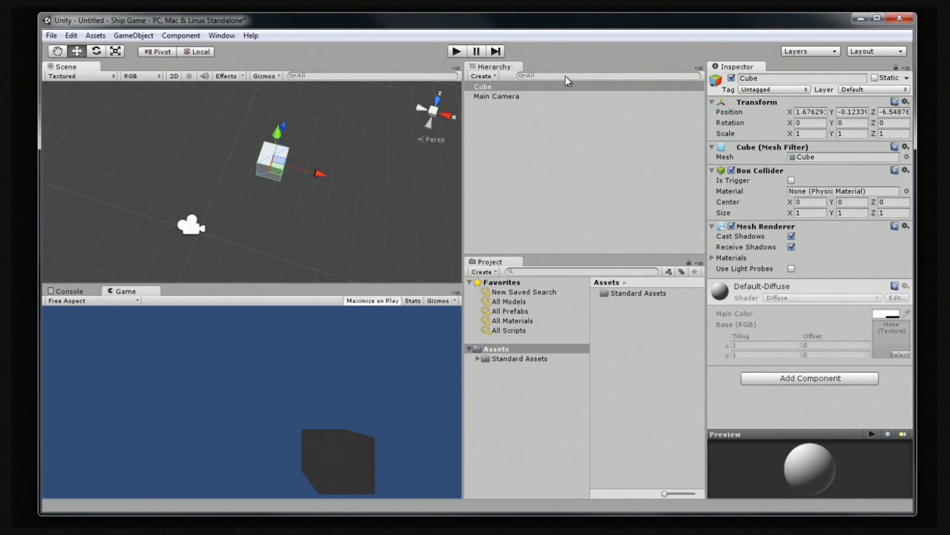
{"action": "left_click_drag", "start_coordinate": [417, 191], "coordinate": [360, 200], "text": "alt"}
{"action": "left_click_drag", "start_coordinate": [253, 151], "coordinate": [219, 270], "text": "alt"}
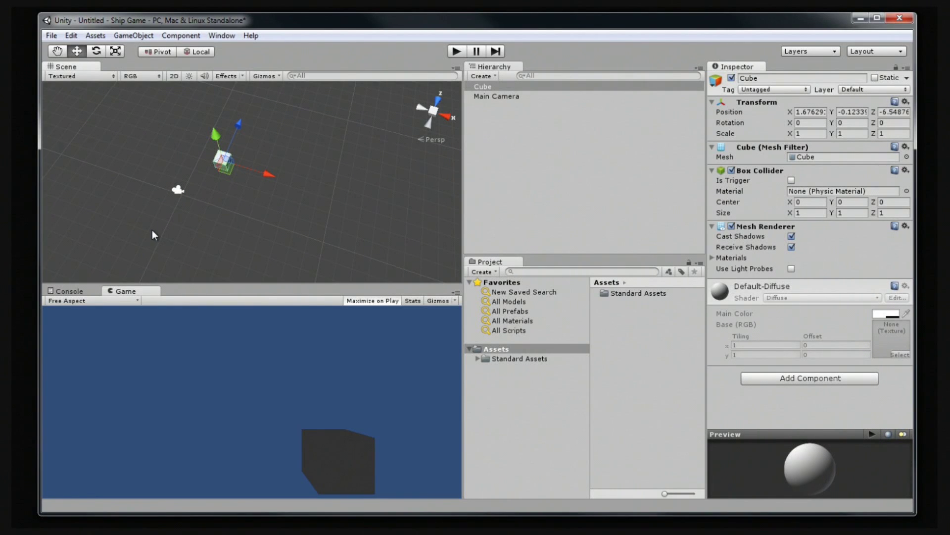
{"action": "mouse_move", "coordinate": [227, 169]}
{"action": "left_mouse_down"}
{"action": "mouse_move", "coordinate": [203, 194]}
{"action": "mouse_move", "coordinate": [201, 173]}
{"action": "mouse_move", "coordinate": [234, 170]}
{"action": "left_mouse_up"}
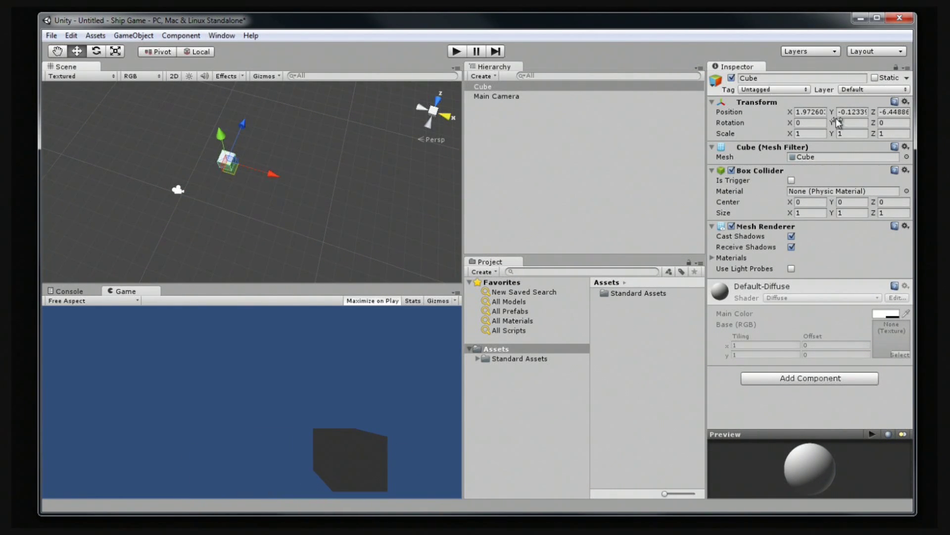
{"action": "left_click", "coordinate": [820, 112]}
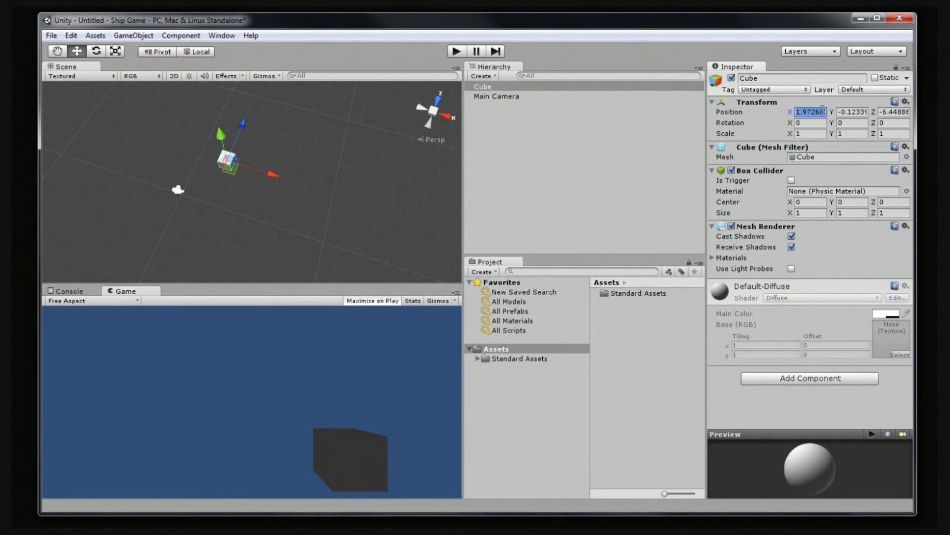
{"action": "type", "text": "0"}
{"action": "key", "text": "Tab"}
{"action": "type", "text": "0"}
{"action": "key", "text": "Tab"}
{"action": "type", "text": "0"}
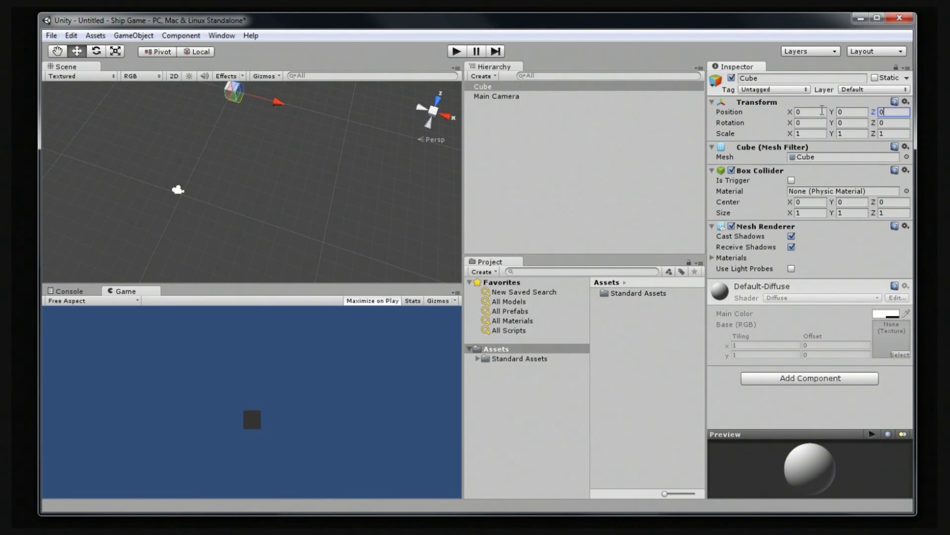
{"action": "left_click", "coordinate": [905, 102]}
Rename the cube as Player Ship.
{"action": "left_click", "coordinate": [790, 79]}
{"action": "key", "text": "BackSpace"}
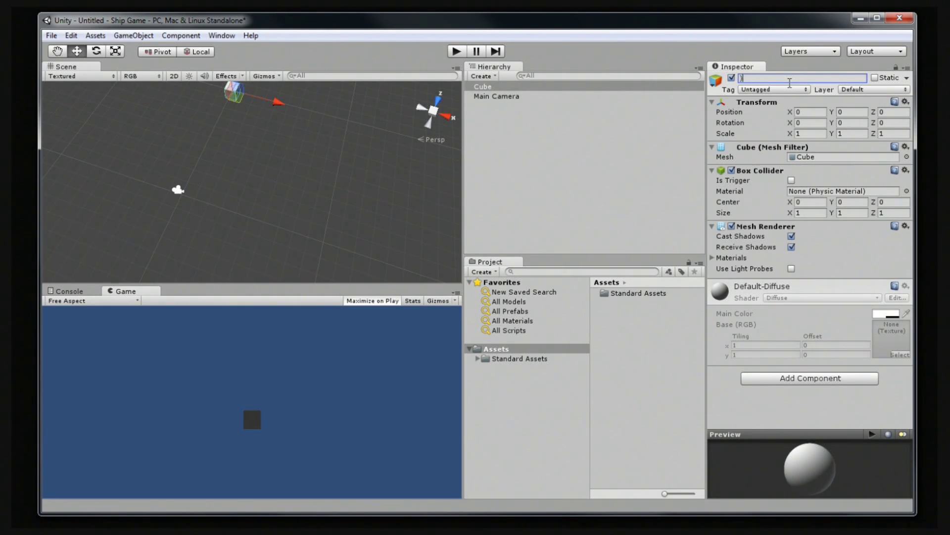
{"action": "type", "text": "Player Ship"}
{"action": "key", "text": "Return"}
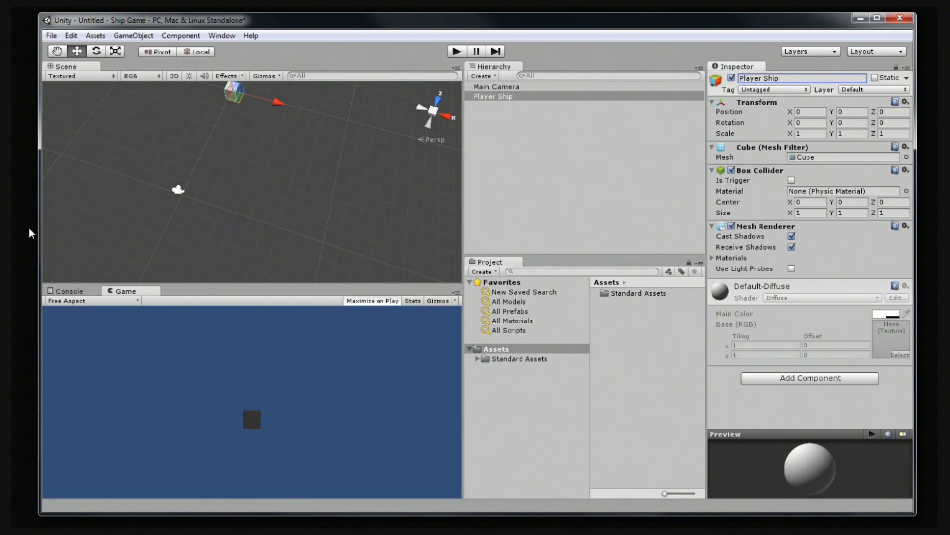
Select the Main Camera and set its position to X 0, Y 0, Z 0.
{"action": "left_click", "coordinate": [183, 191]}
{"action": "right_click_drag", "start_coordinate": [263, 216], "coordinate": [273, 191]}
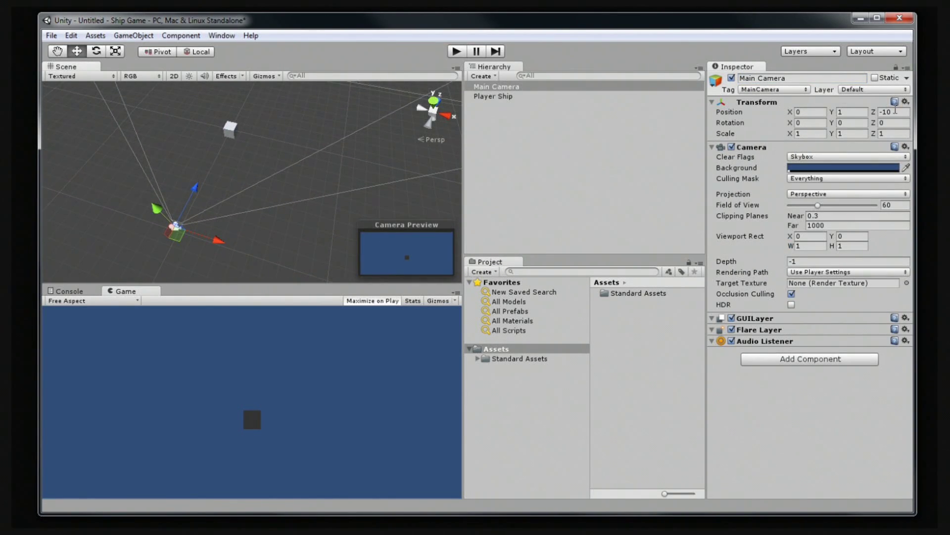
{"action": "left_click", "coordinate": [815, 112]}
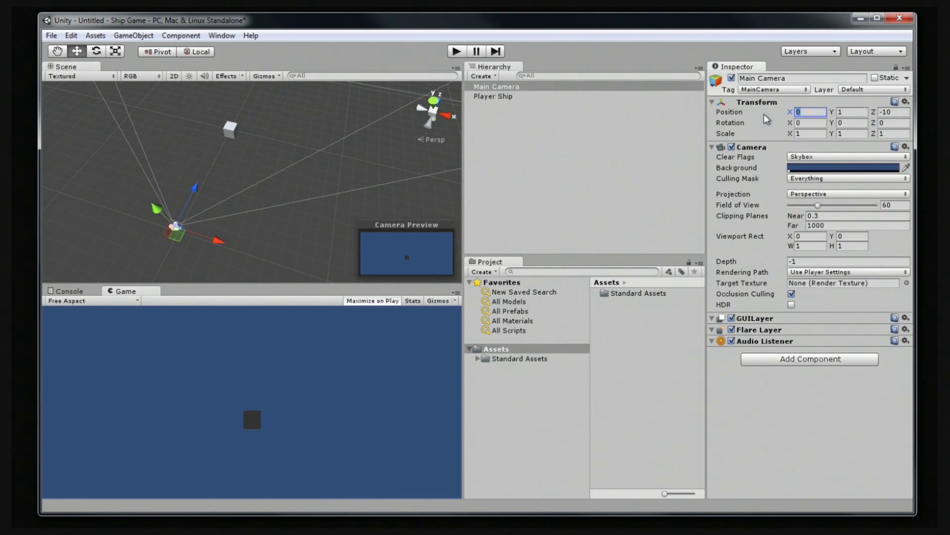
{"action": "key", "text": "Tab"}
{"action": "type", "text": "0"}
{"action": "key", "text": "Tab"}
{"action": "type", "text": "0"}
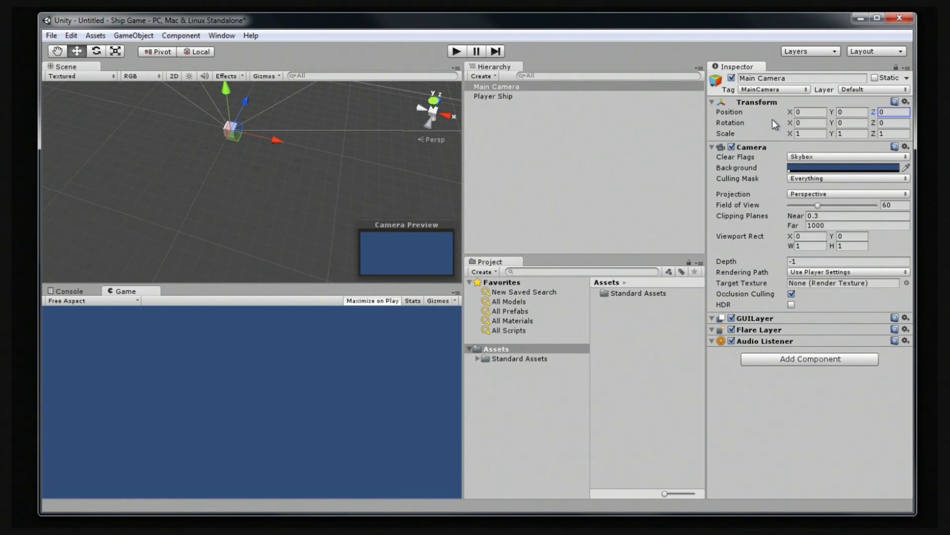
Tilt the Main Camera down about 59 degrees and move it above and behind the ship, to about Y 8.8, Z -3.
{"action": "left_click_drag", "start_coordinate": [226, 92], "coordinate": [227, 63]}
{"action": "mouse_move", "coordinate": [239, 183]}
{"action": "right_mouse_down"}
{"action": "mouse_move", "coordinate": [247, 131]}
{"action": "mouse_move", "coordinate": [241, 188]}
{"action": "right_mouse_up"}
{"action": "key", "text": "e"}
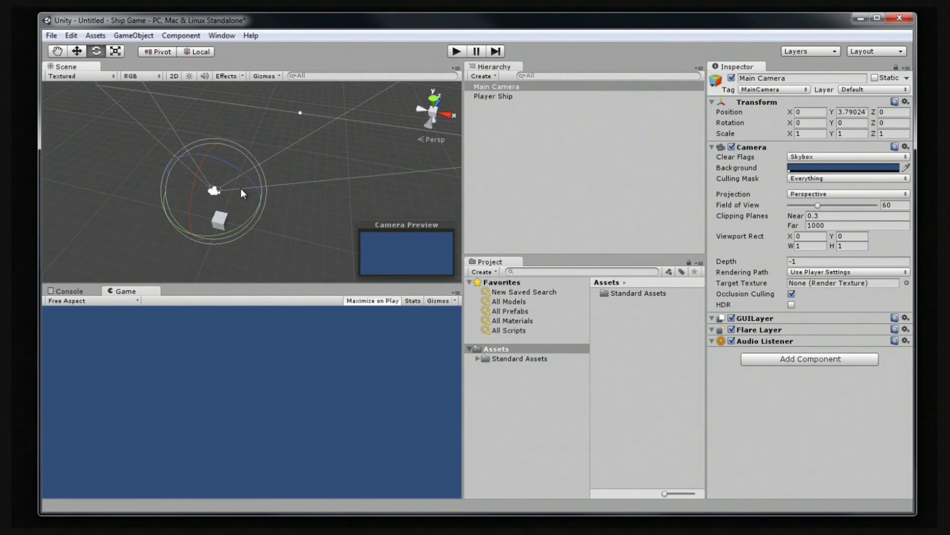
{"action": "left_click_drag", "start_coordinate": [191, 196], "coordinate": [233, 81]}
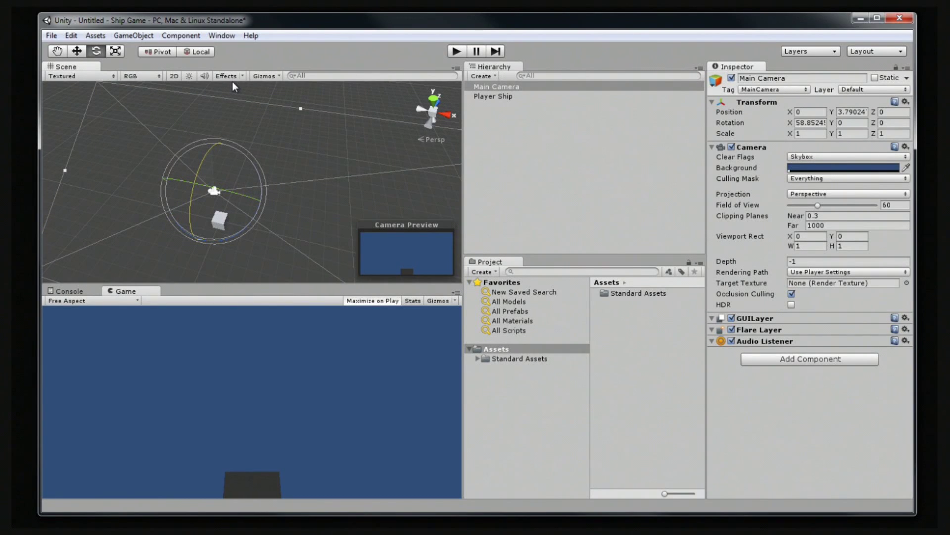
{"action": "key", "text": "w"}
{"action": "left_click_drag", "start_coordinate": [226, 197], "coordinate": [198, 188]}
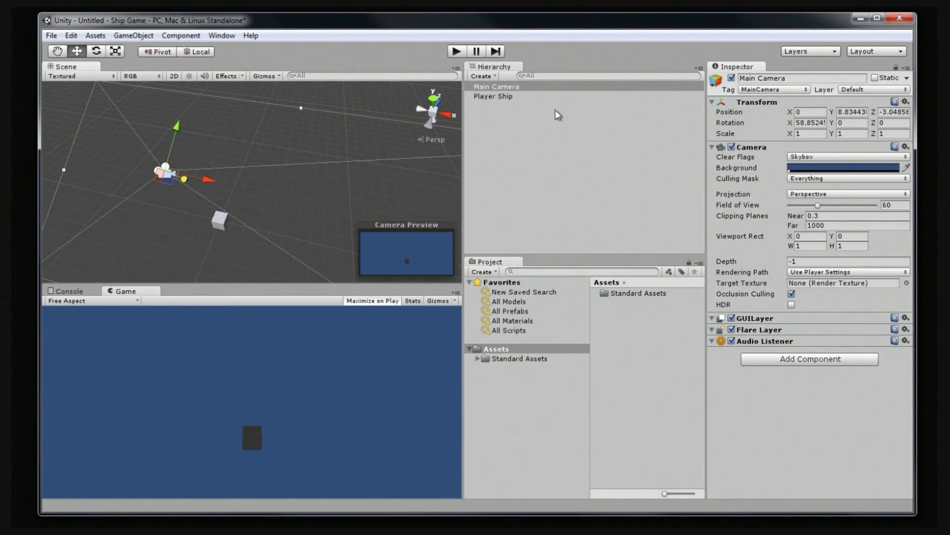
Add a point light to the scene.
{"action": "left_click", "coordinate": [493, 78]}
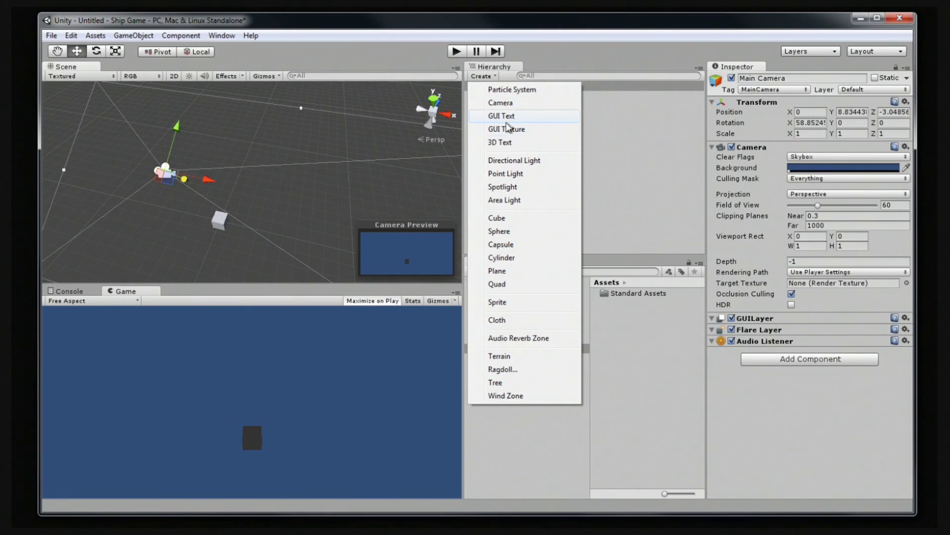
{"action": "left_click", "coordinate": [515, 174]}
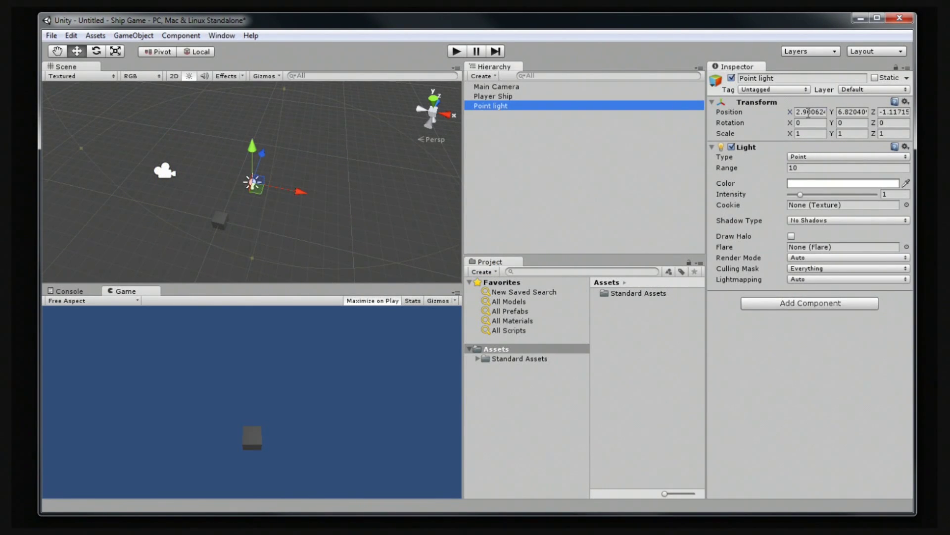
Zero the point light's position, then raise it and shift it forward to about Y 4, Z 5.7.
{"action": "left_click", "coordinate": [810, 113]}
{"action": "type", "text": "0"}
{"action": "key", "text": "Tab"}
{"action": "type", "text": "0"}
{"action": "key", "text": "Tab"}
{"action": "type", "text": "0"}
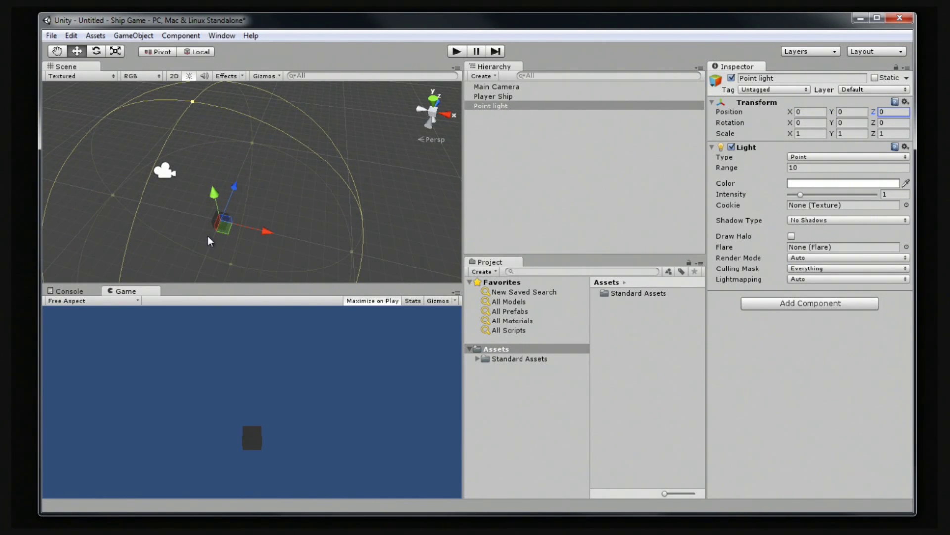
{"action": "left_click_drag", "start_coordinate": [238, 192], "coordinate": [242, 113]}
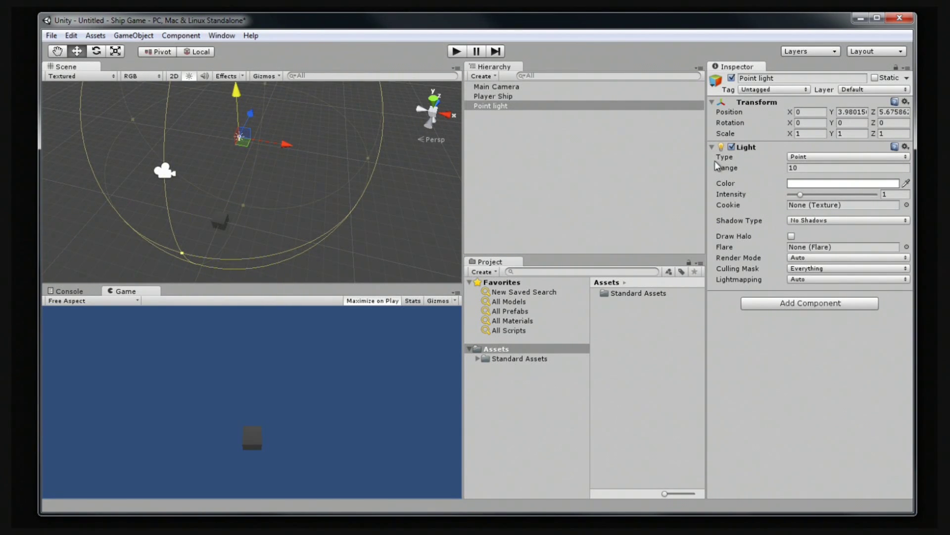
Increase the point light's range to 50.
{"action": "left_click_drag", "start_coordinate": [726, 169], "coordinate": [862, 171]}
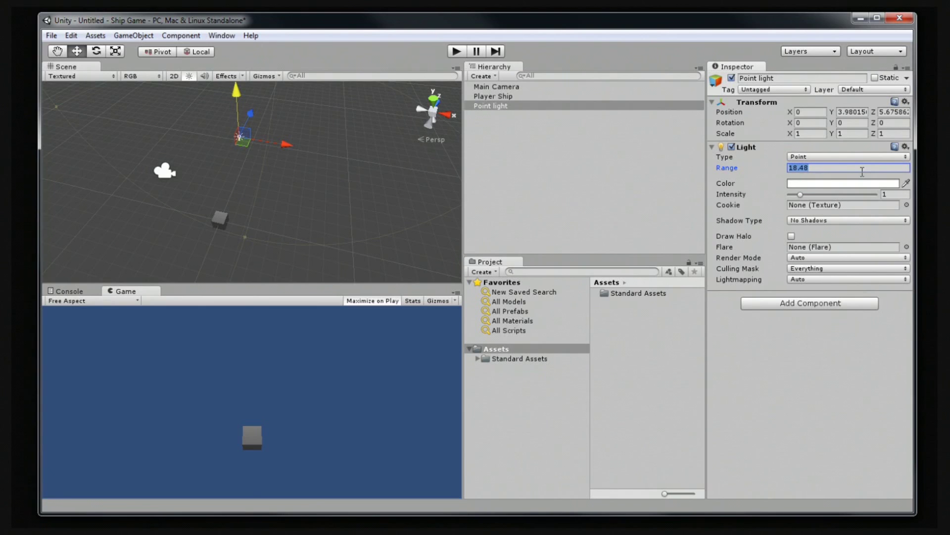
{"action": "type", "text": "50"}
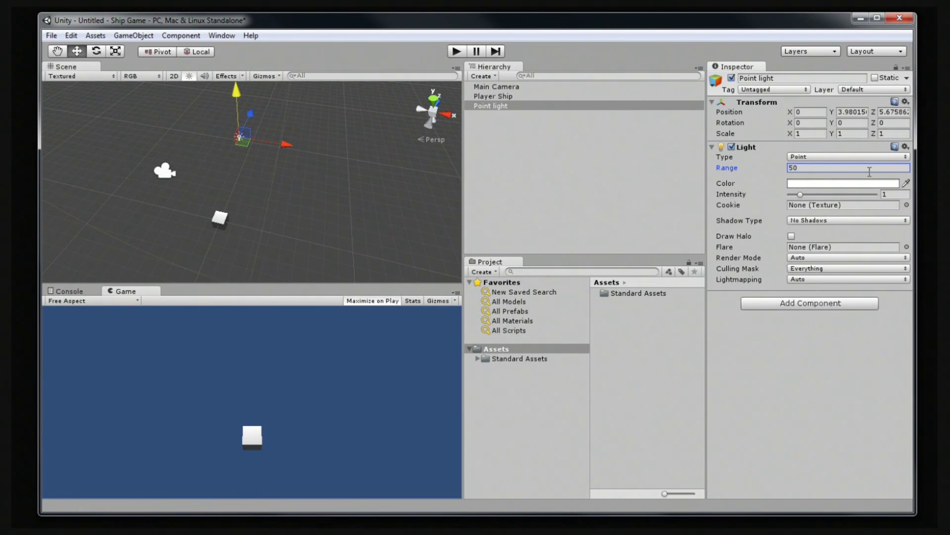
{"action": "left_click_drag", "start_coordinate": [254, 191], "coordinate": [153, 174], "text": "alt"}
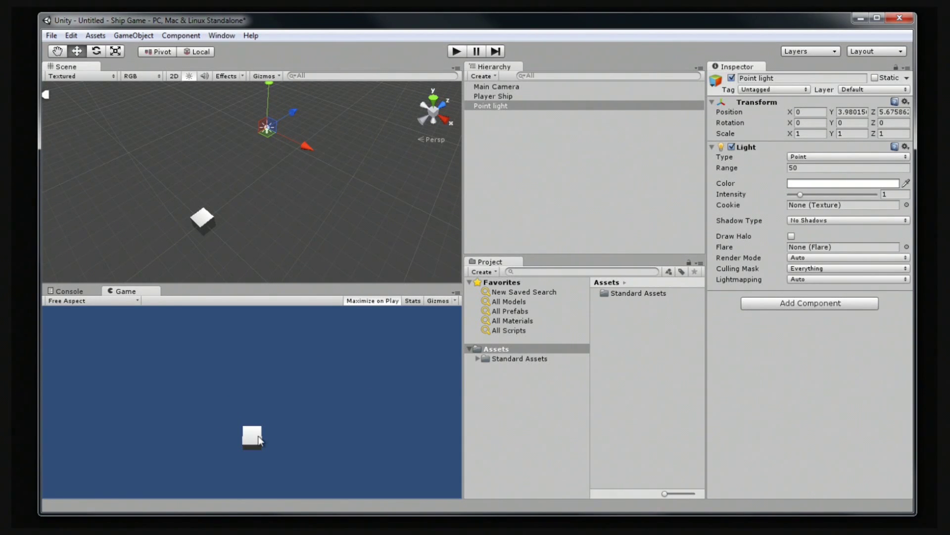
Open the scene's Render Settings to examine the fog and ambient light options.
{"action": "left_click", "coordinate": [49, 38]}
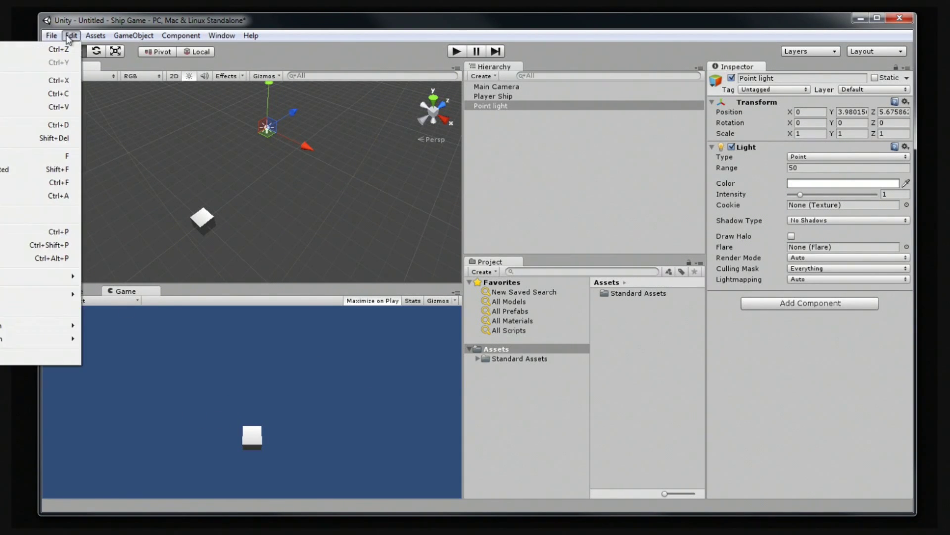
{"action": "left_click", "coordinate": [136, 25]}
{"action": "left_click_drag", "start_coordinate": [253, 17], "coordinate": [460, 25]}
{"action": "left_click", "coordinate": [258, 44]}
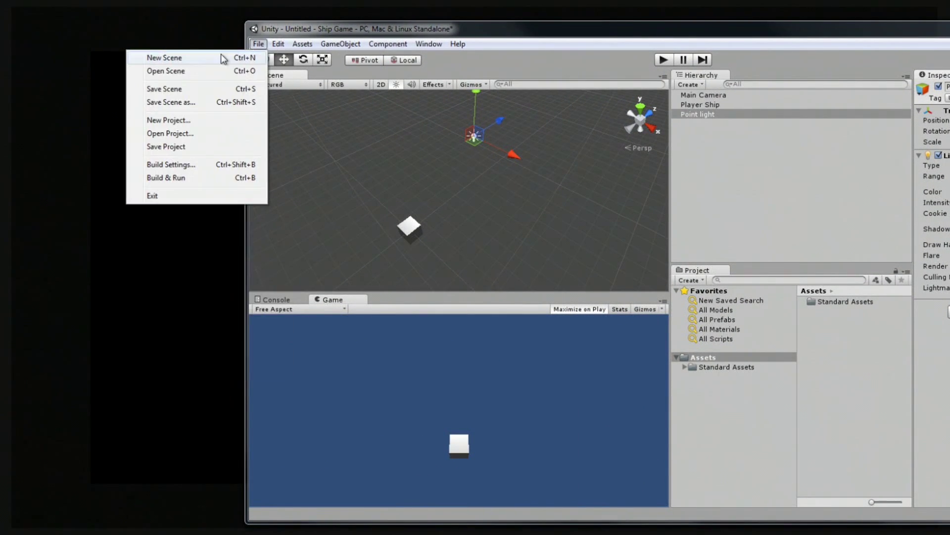
{"action": "mouse_move", "coordinate": [278, 44]}
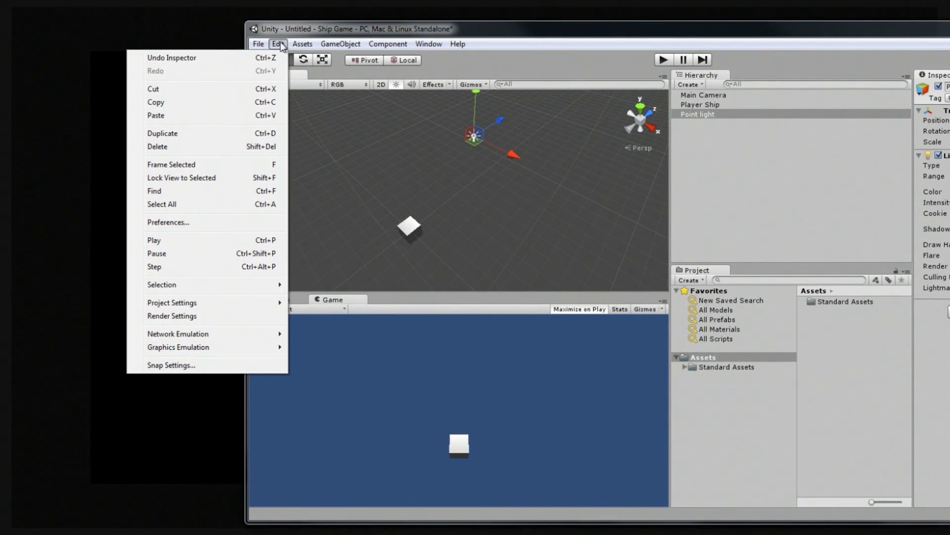
{"action": "left_click", "coordinate": [185, 318]}
{"action": "left_click_drag", "start_coordinate": [807, 34], "coordinate": [584, 25]}
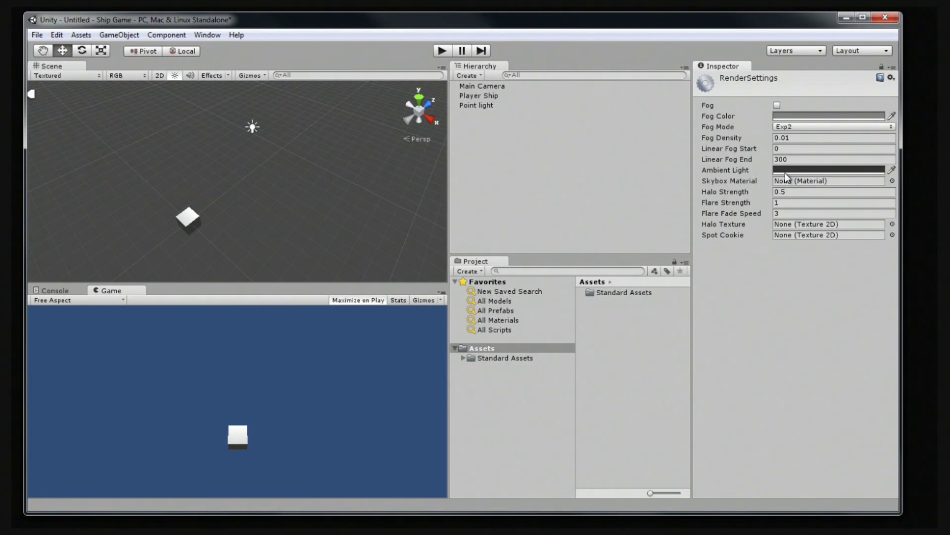
Change the Main Camera's background color to pure black.
{"action": "left_click", "coordinate": [503, 88]}
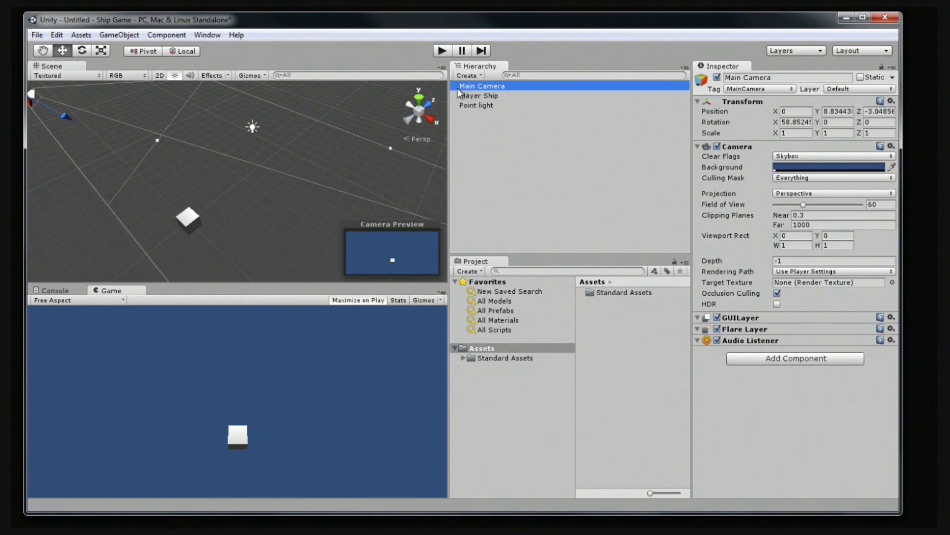
{"action": "left_click", "coordinate": [784, 169]}
{"action": "left_click", "coordinate": [0, 63]}
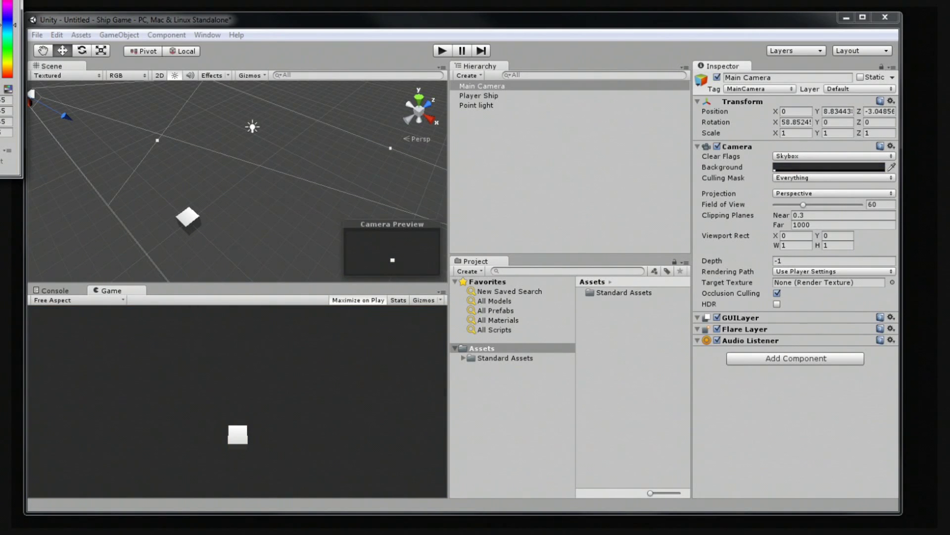
{"action": "left_click_drag", "start_coordinate": [0, 63], "coordinate": [0, 68]}
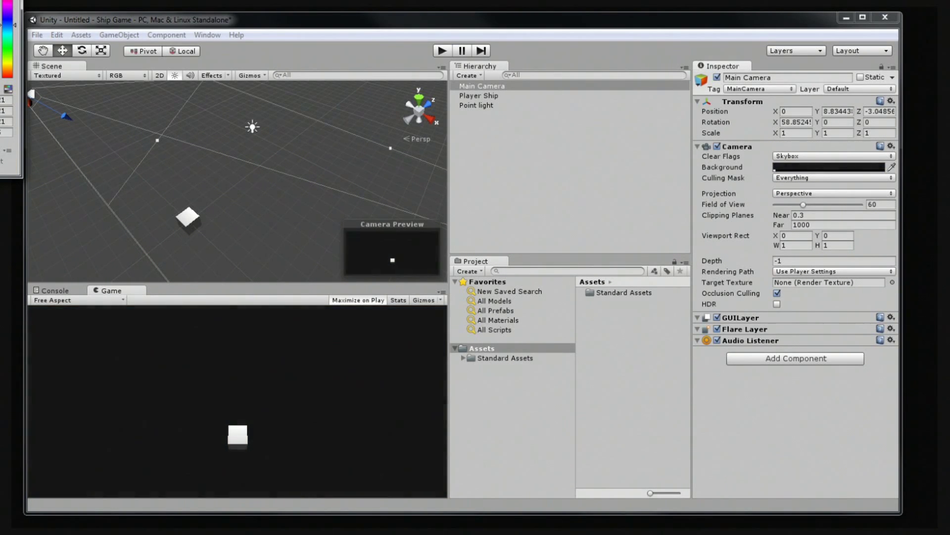
{"action": "left_click_drag", "start_coordinate": [0, 71], "coordinate": [0, 79]}
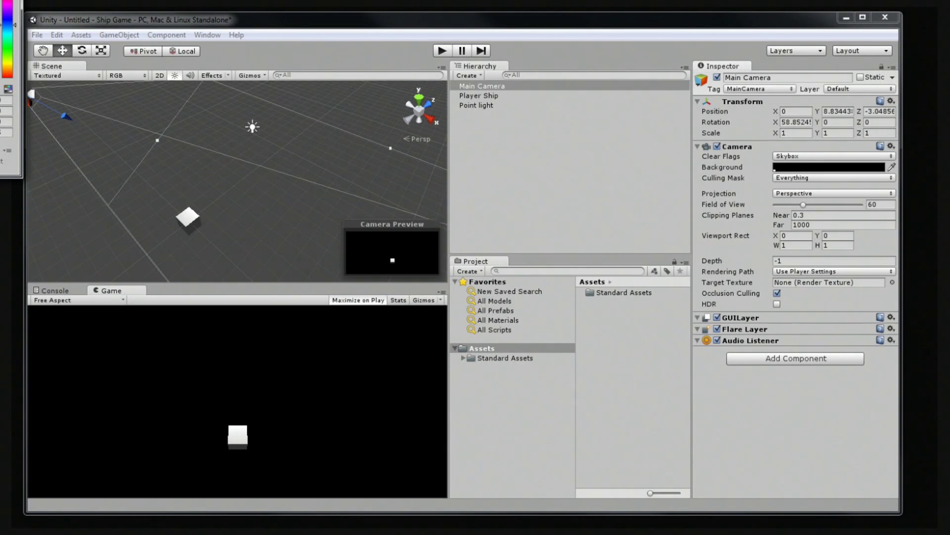
{"action": "left_click", "coordinate": [11, 0]}
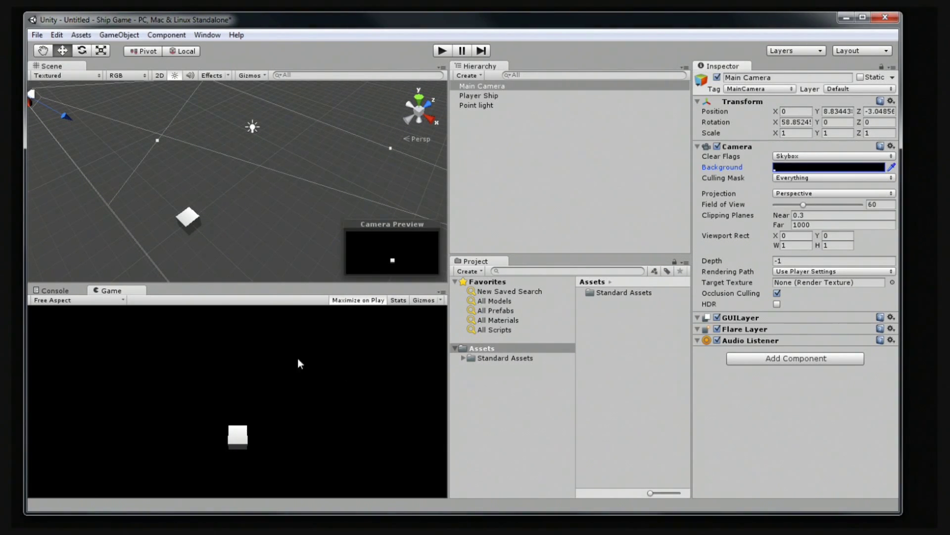
{"action": "left_click", "coordinate": [497, 106]}
{"action": "left_click", "coordinate": [486, 86]}
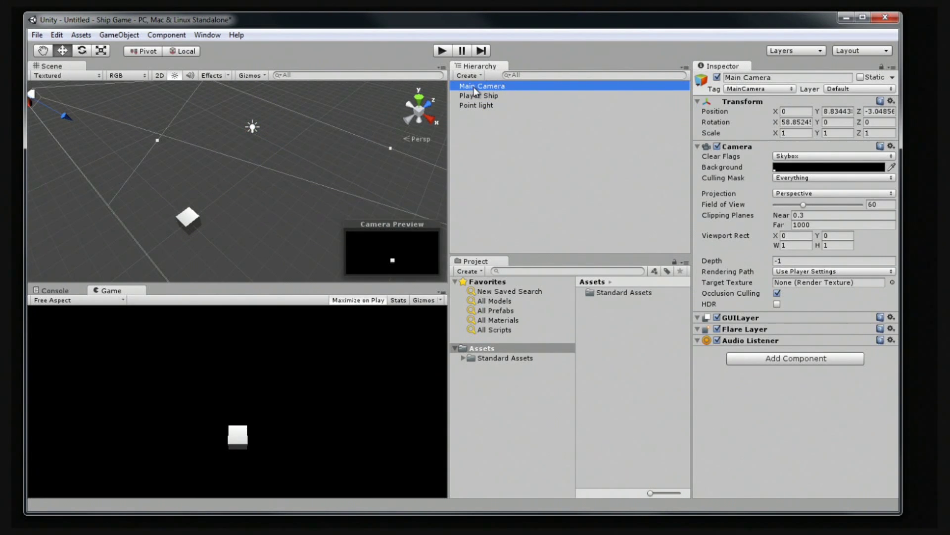
{"action": "left_click", "coordinate": [711, 146]}
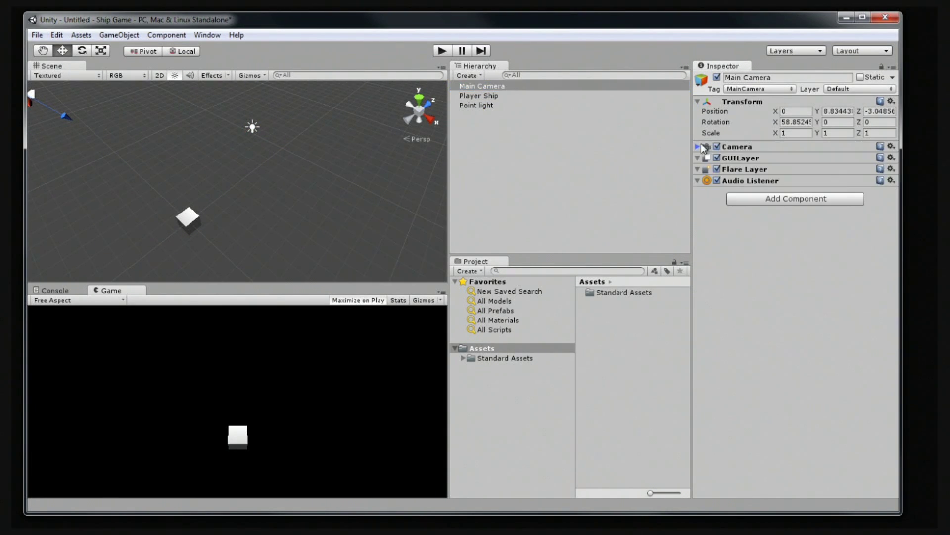
{"action": "left_click", "coordinate": [737, 147]}
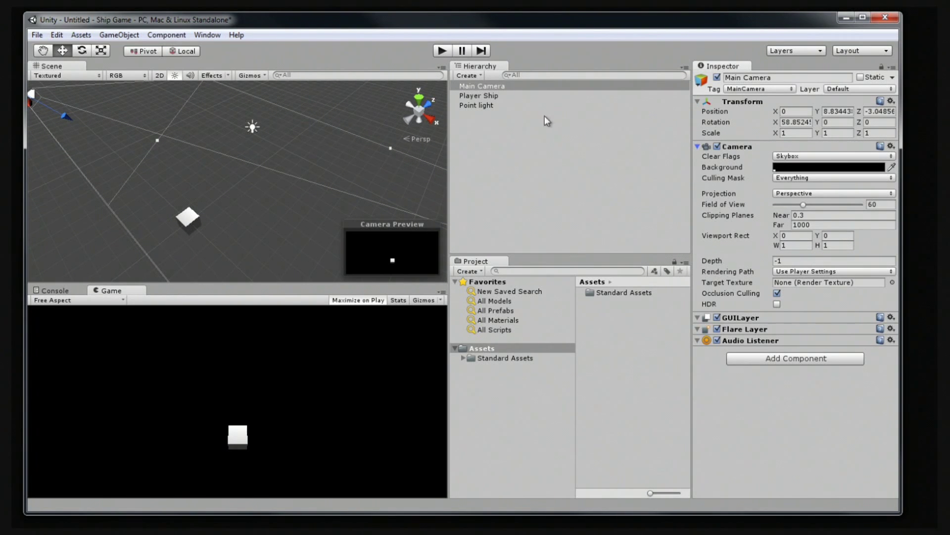
Add a particle system to the scene.
{"action": "left_click", "coordinate": [469, 75]}
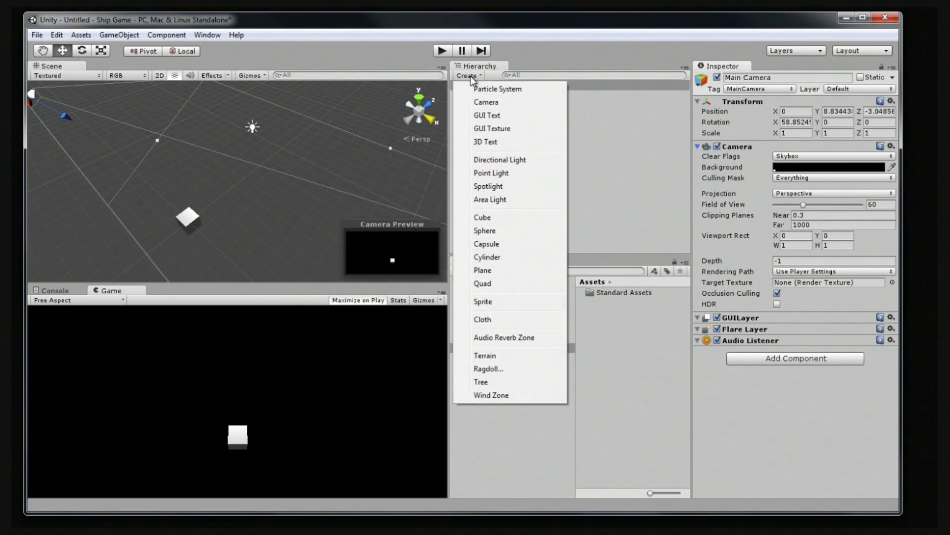
{"action": "left_click", "coordinate": [466, 88]}
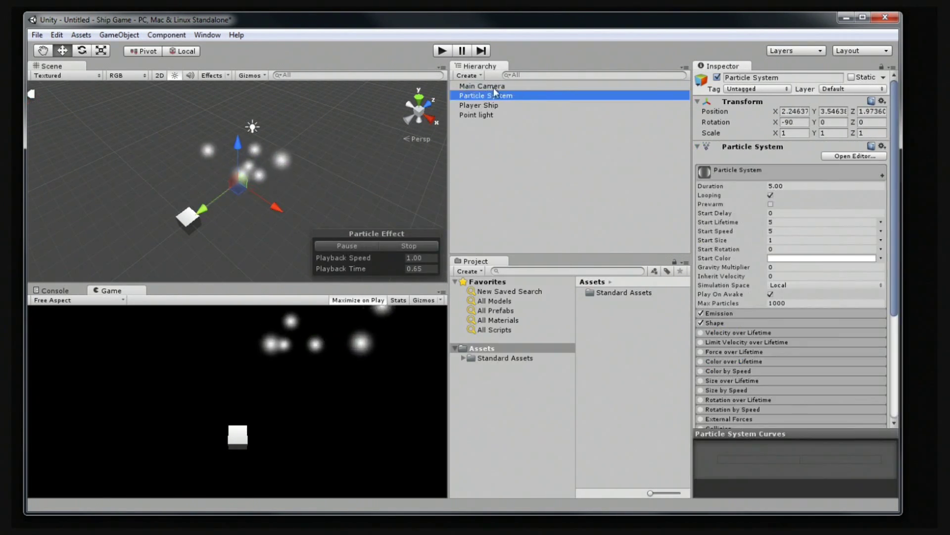
{"action": "left_click", "coordinate": [120, 35]}
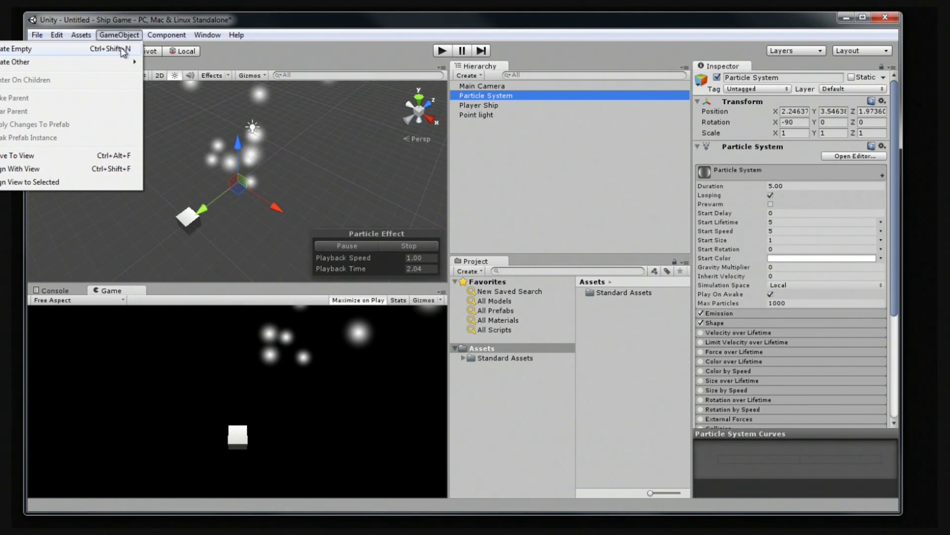
{"action": "mouse_move", "coordinate": [132, 61]}
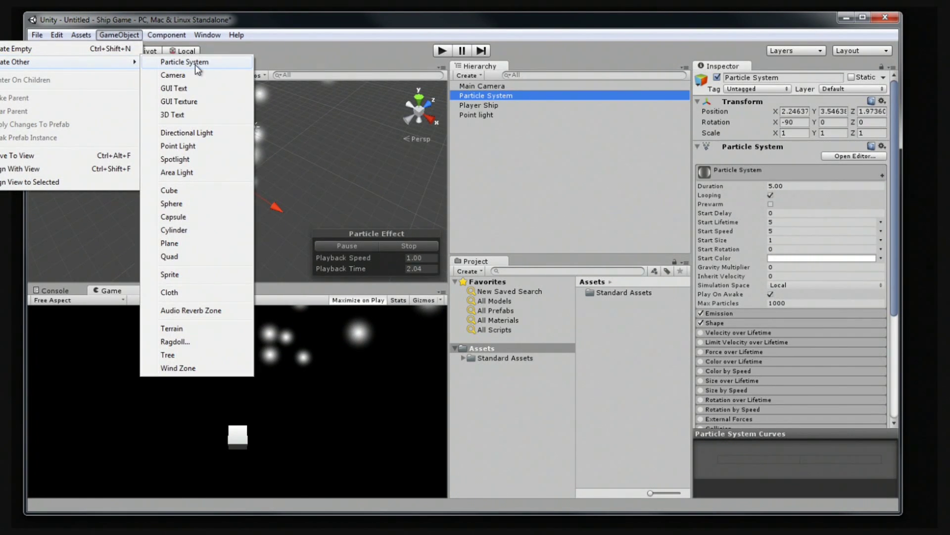
{"action": "left_click", "coordinate": [278, 22]}
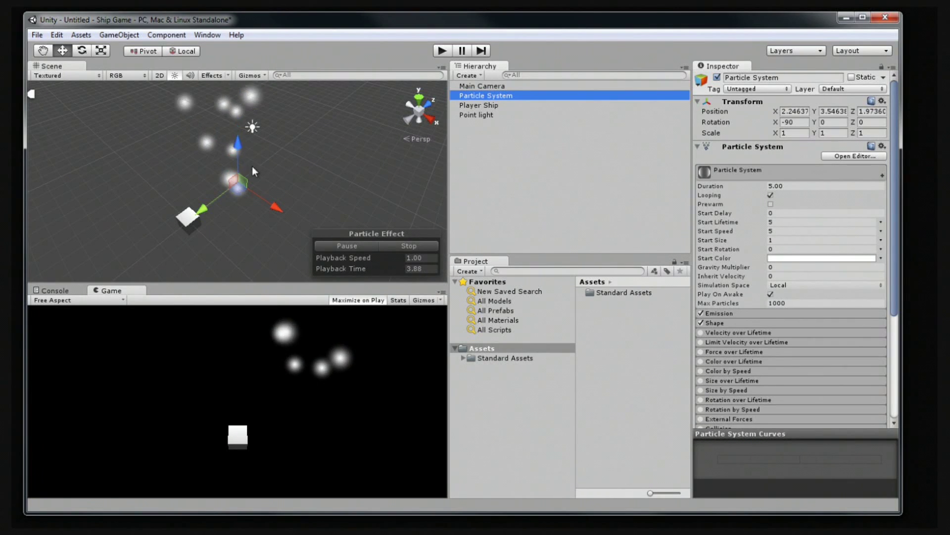
Set the particle system's emitter shape to Box.
{"action": "left_click", "coordinate": [718, 323]}
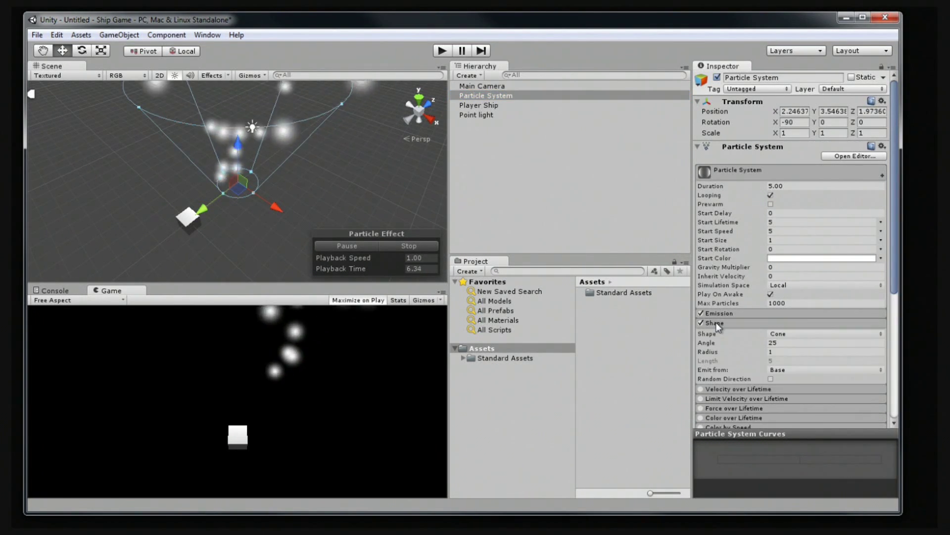
{"action": "left_click", "coordinate": [775, 333]}
{"action": "left_click", "coordinate": [793, 386]}
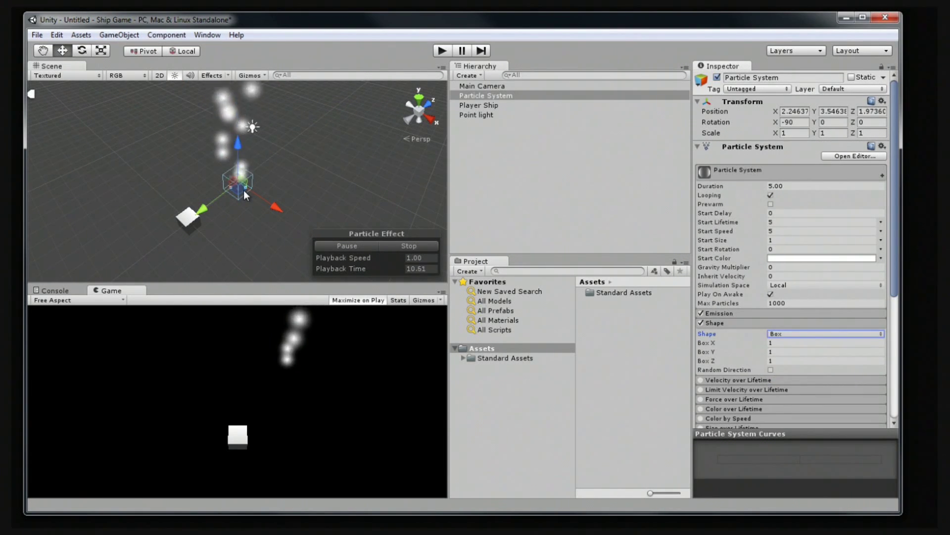
Set the particle system's X rotation to 180 degrees.
{"action": "left_click", "coordinate": [775, 122]}
{"action": "type", "text": "0"}
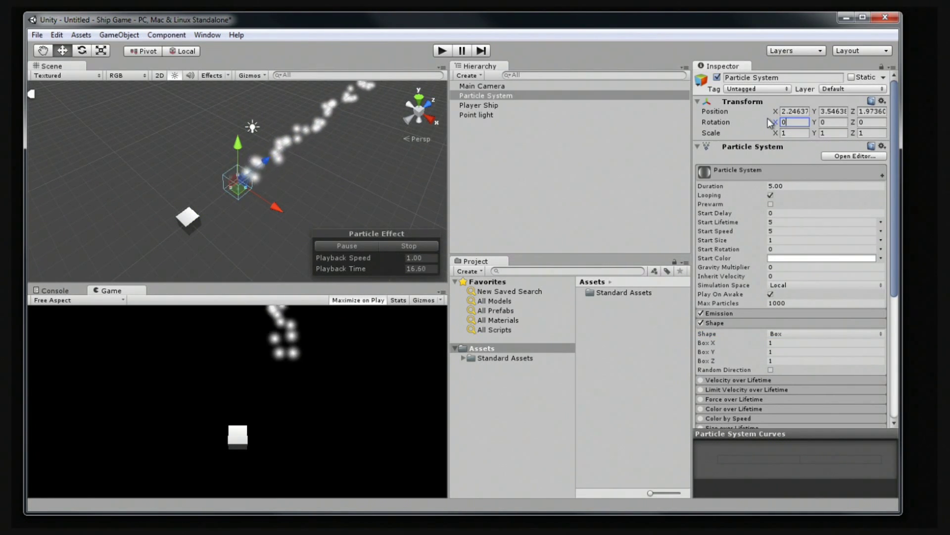
{"action": "key", "text": "BackSpace"}
{"action": "type", "text": "180"}
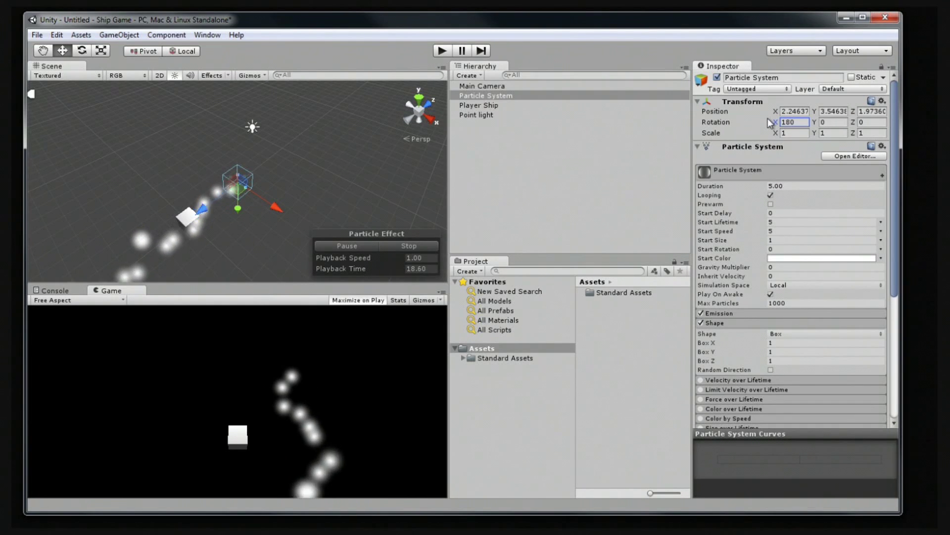
Move the particle system ahead of the ship to about Z 8.5 and stretch it along X to a scale of about 8.6.
{"action": "left_click_drag", "start_coordinate": [238, 211], "coordinate": [328, 142]}
{"action": "key", "text": "r"}
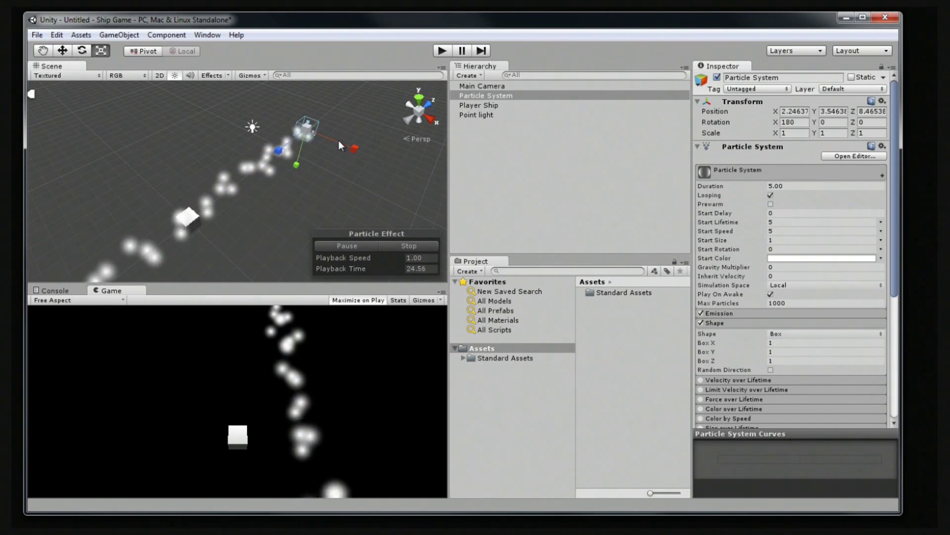
{"action": "left_click", "coordinate": [84, 52]}
{"action": "left_click", "coordinate": [99, 51]}
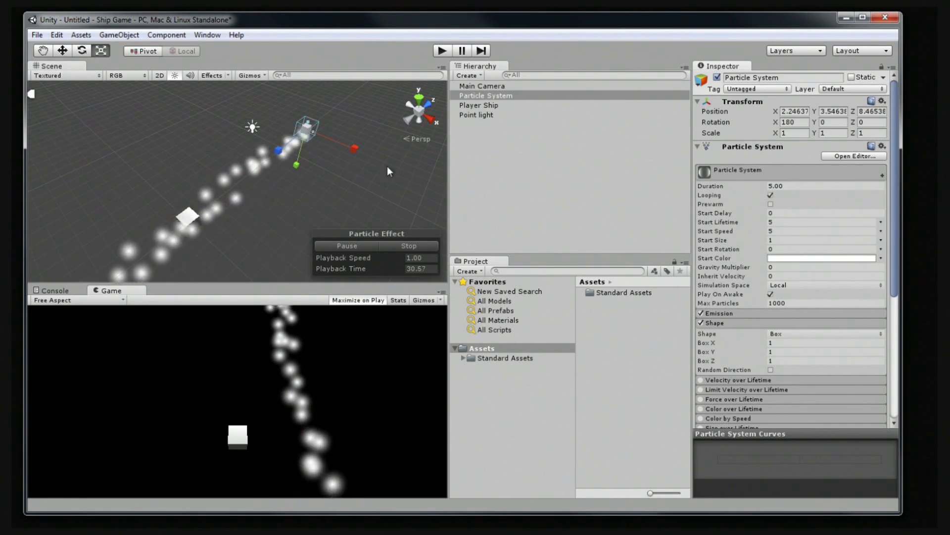
{"action": "left_click_drag", "start_coordinate": [355, 147], "coordinate": [682, 239]}
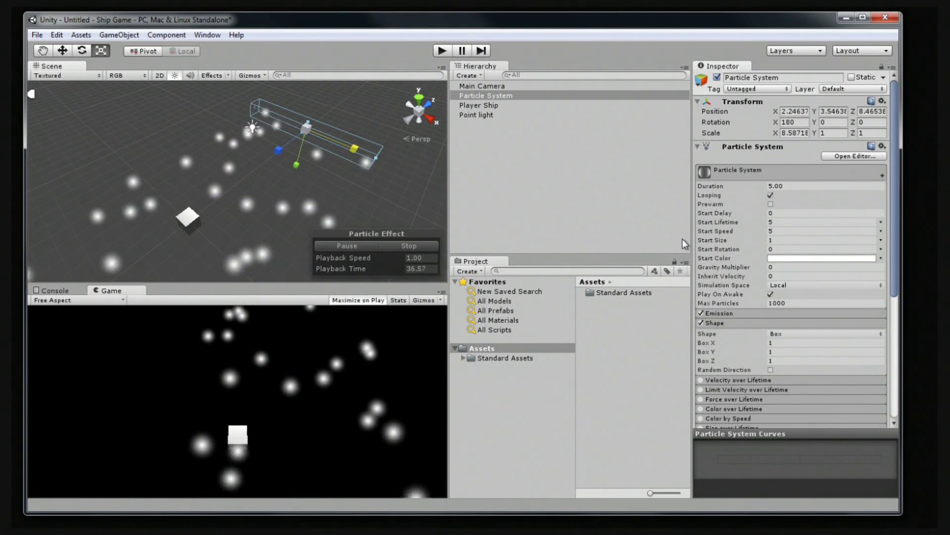
Zero the particle system's position, then move it far ahead of the ship to about Y -1.9, Z 21.4.
{"action": "left_click", "coordinate": [796, 112]}
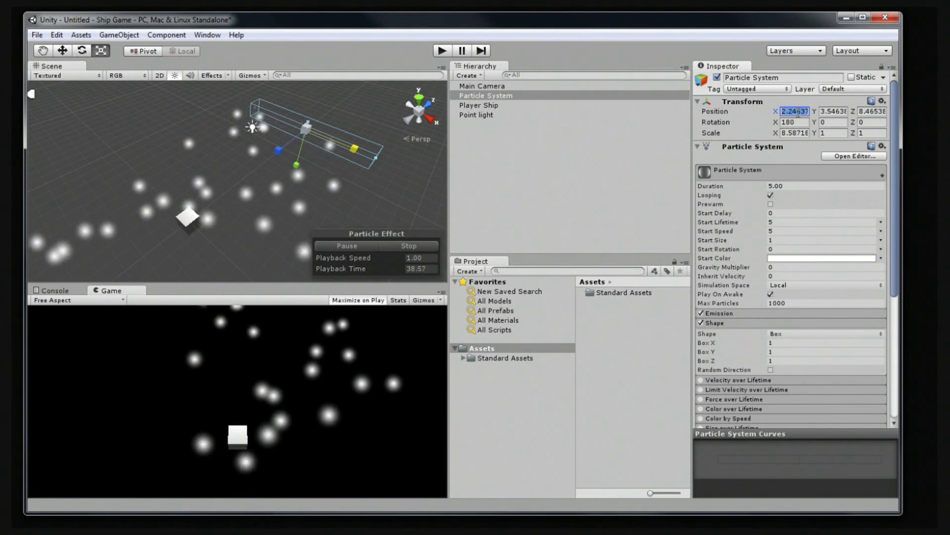
{"action": "type", "text": "0"}
{"action": "key", "text": "Tab"}
{"action": "type", "text": "0"}
{"action": "key", "text": "Tab"}
{"action": "type", "text": "0"}
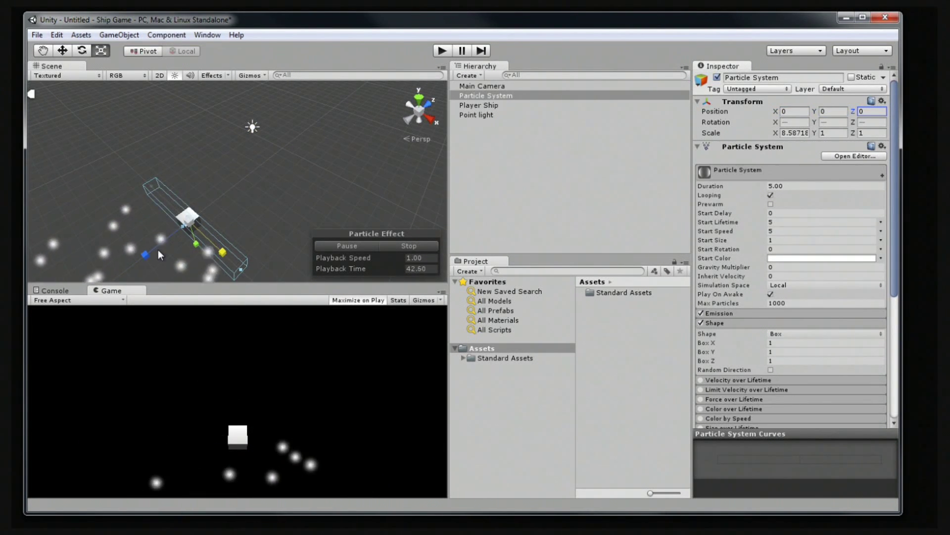
{"action": "type", "text": "w"}
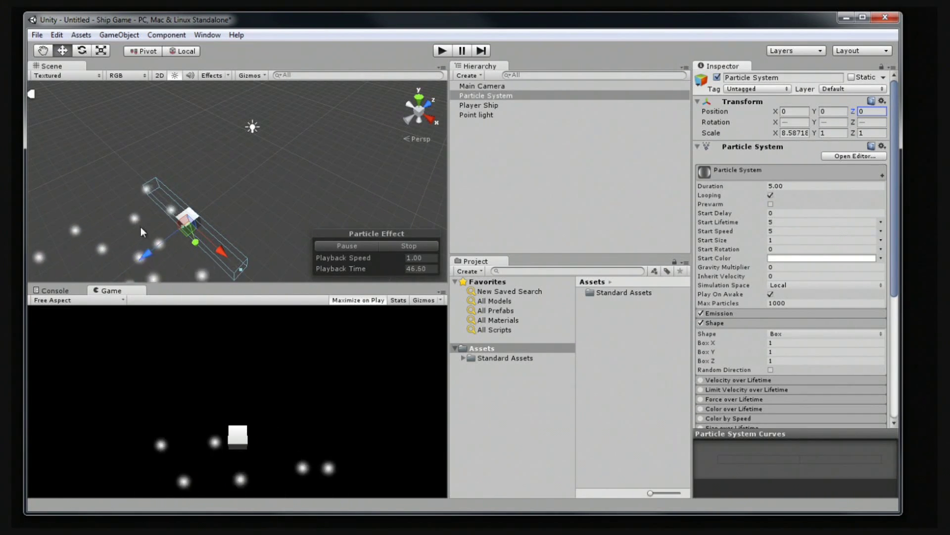
{"action": "left_click_drag", "start_coordinate": [149, 254], "coordinate": [472, 114]}
Widen the particle system along X to a scale of about 37 and lower it to about Y -10.
{"action": "key", "text": "r"}
{"action": "left_click_drag", "start_coordinate": [389, 124], "coordinate": [545, 147]}
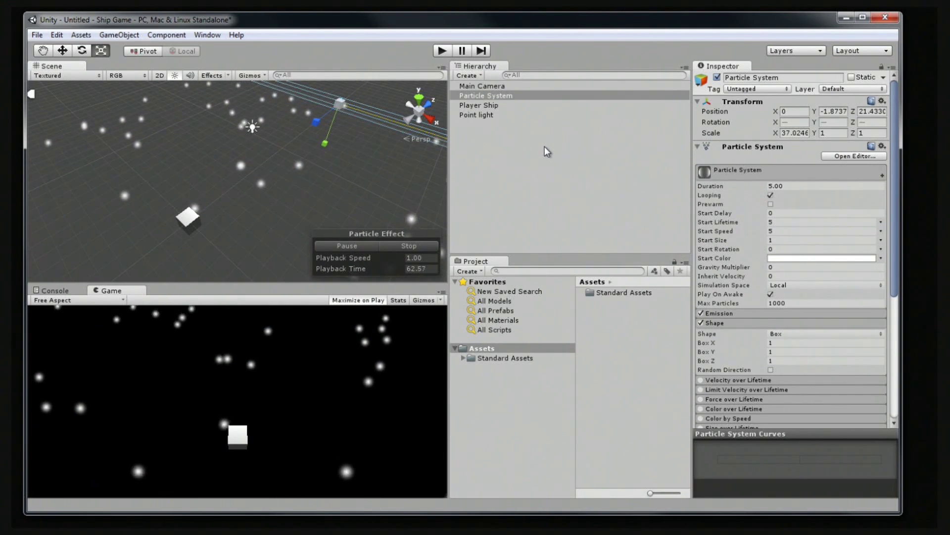
{"action": "key", "text": "w"}
{"action": "key", "text": "x"}
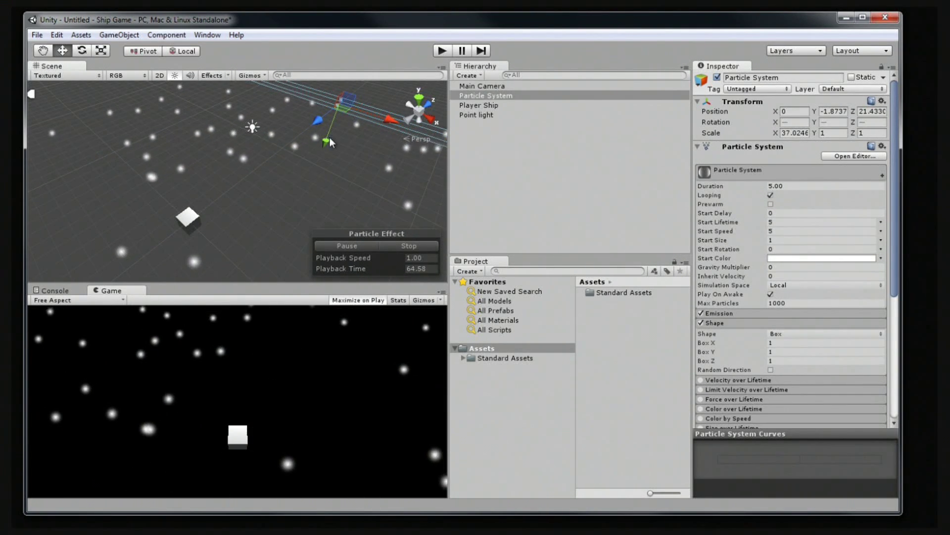
{"action": "left_click_drag", "start_coordinate": [323, 142], "coordinate": [333, 239]}
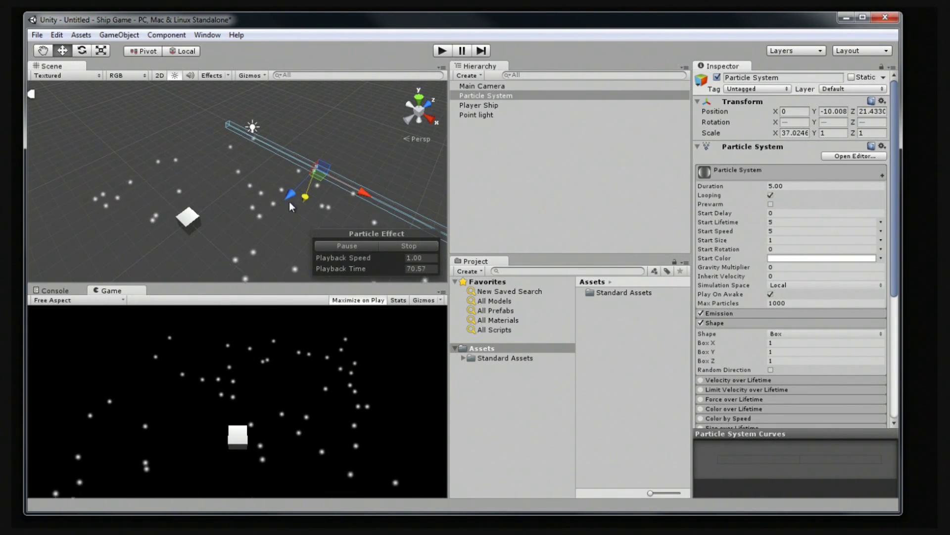
Raise the particle system to about Y -3.8.
{"action": "left_click_drag", "start_coordinate": [305, 192], "coordinate": [302, 164]}
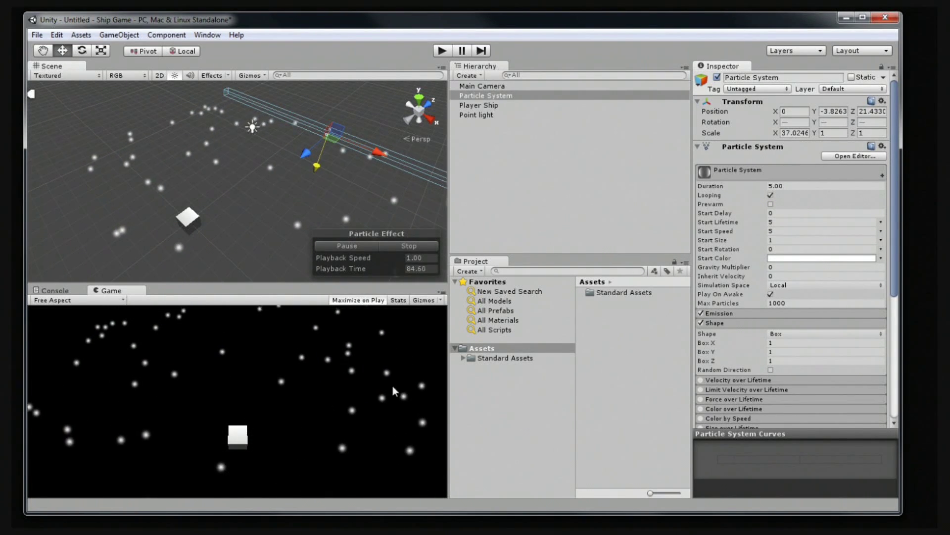
Preview the Game view at the 4:3 and 16:9 aspect ratios, and return it to Free Aspect.
{"action": "left_click", "coordinate": [65, 299]}
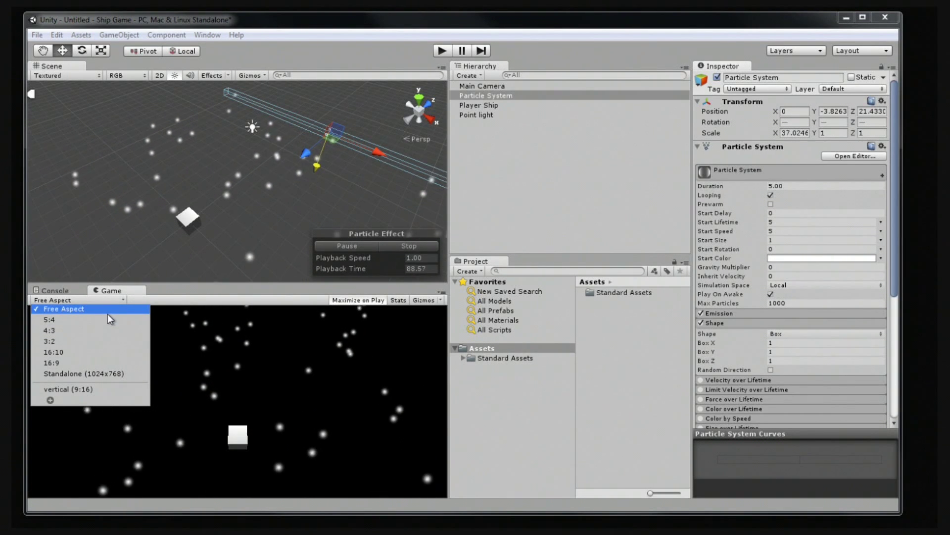
{"action": "left_click", "coordinate": [67, 331]}
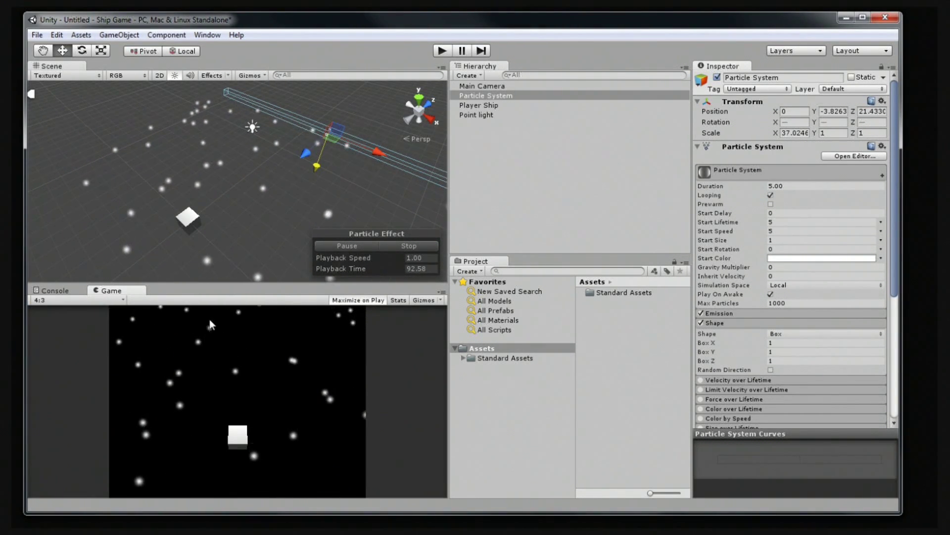
{"action": "left_click", "coordinate": [43, 299]}
{"action": "left_click", "coordinate": [65, 363]}
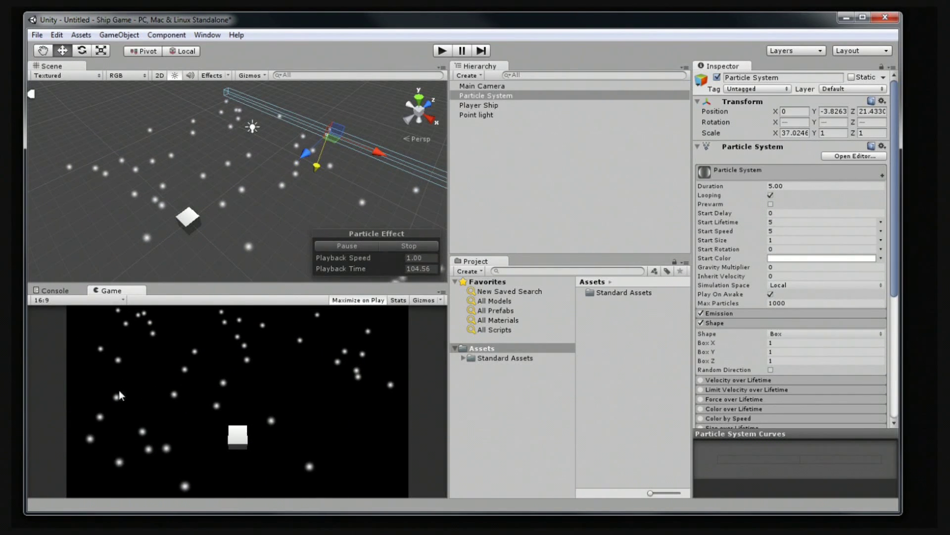
{"action": "left_click", "coordinate": [90, 299]}
{"action": "left_click", "coordinate": [77, 308]}
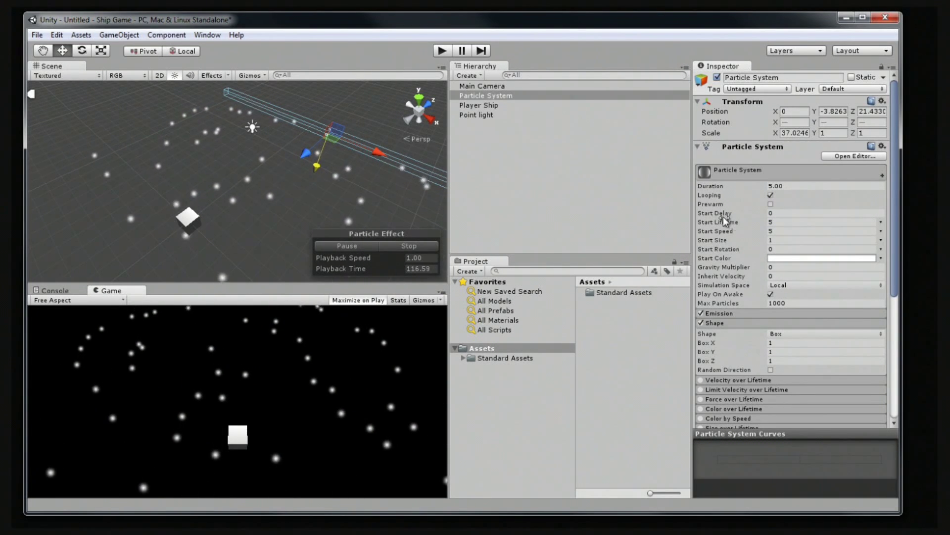
Set the particles' start lifetime to 10 and move the particle system farther ahead of the ship to about Z 36.7.
{"action": "left_click", "coordinate": [792, 223]}
{"action": "type", "text": "10"}
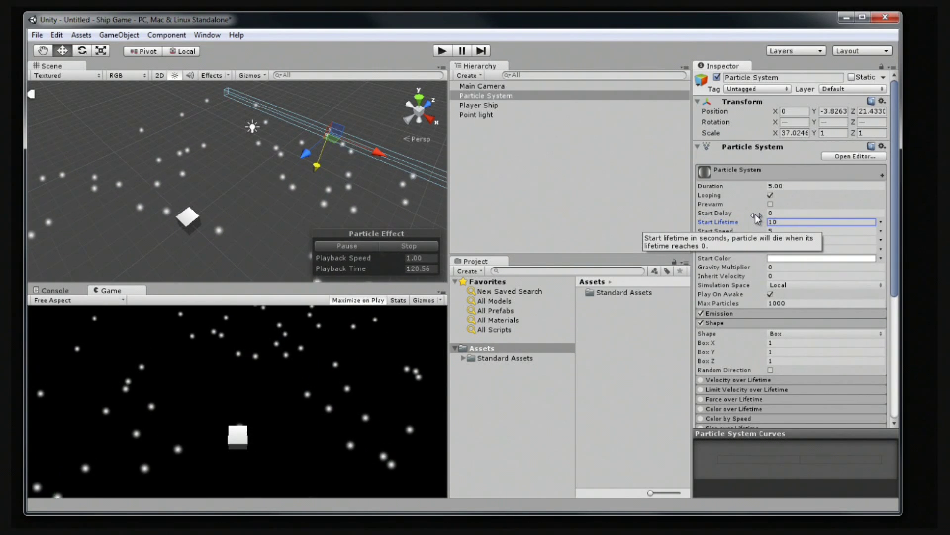
{"action": "left_click_drag", "start_coordinate": [319, 161], "coordinate": [468, 72]}
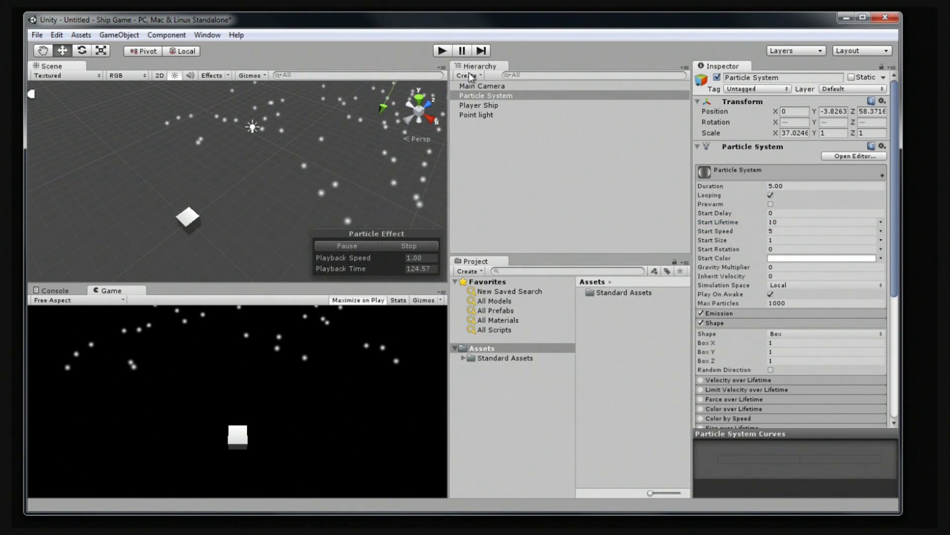
{"action": "left_click_drag", "start_coordinate": [433, 111], "coordinate": [387, 137]}
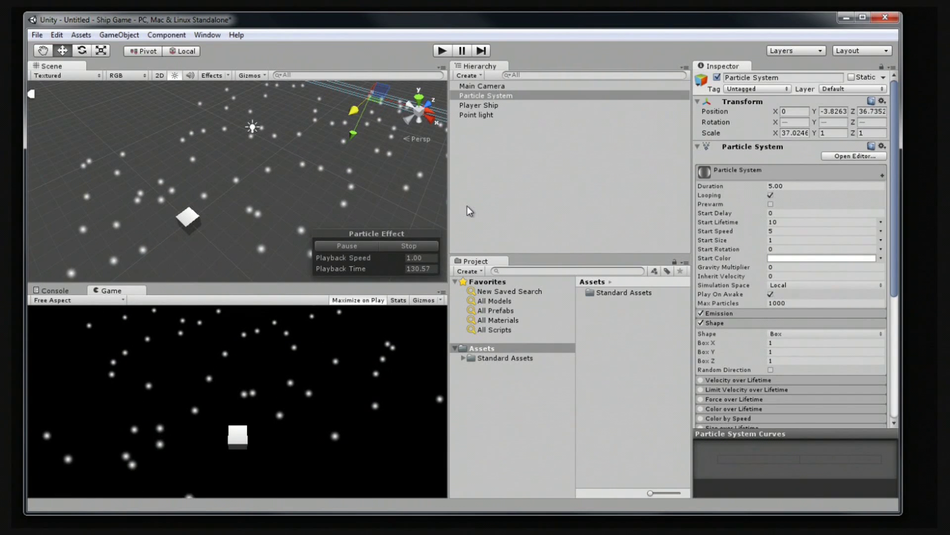
Reduce the particles' start size to 0.38 and widen the particle system along X to a scale of about 66.
{"action": "left_click_drag", "start_coordinate": [721, 239], "coordinate": [715, 242]}
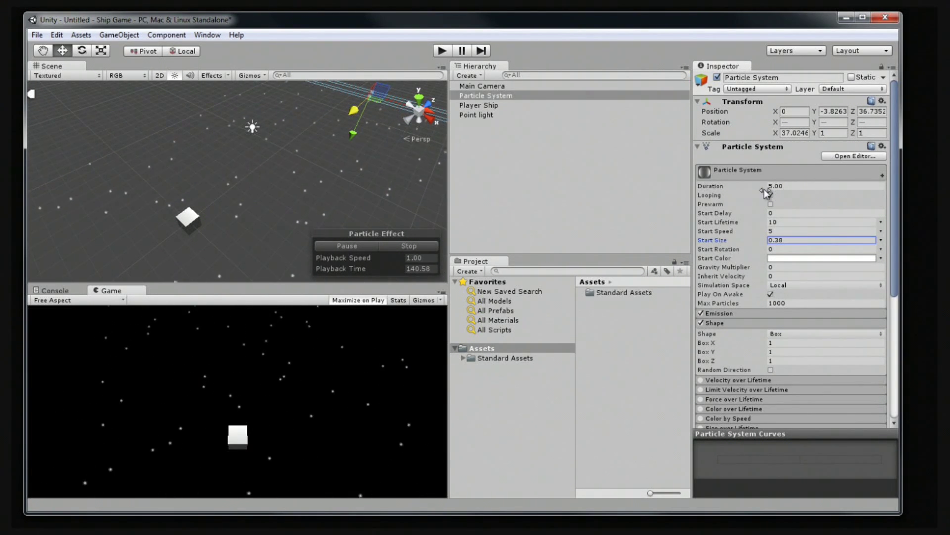
{"action": "right_click_drag", "start_coordinate": [316, 163], "coordinate": [353, 170]}
{"action": "key", "text": "s"}
{"action": "left_click_drag", "start_coordinate": [317, 128], "coordinate": [353, 132]}
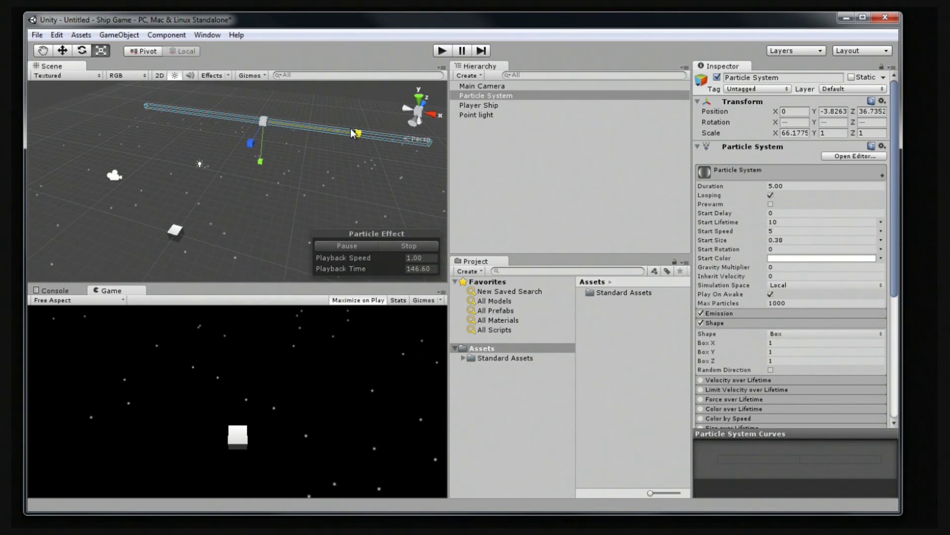
Set the particle system's emission rate over time to 30.
{"action": "left_click", "coordinate": [710, 313]}
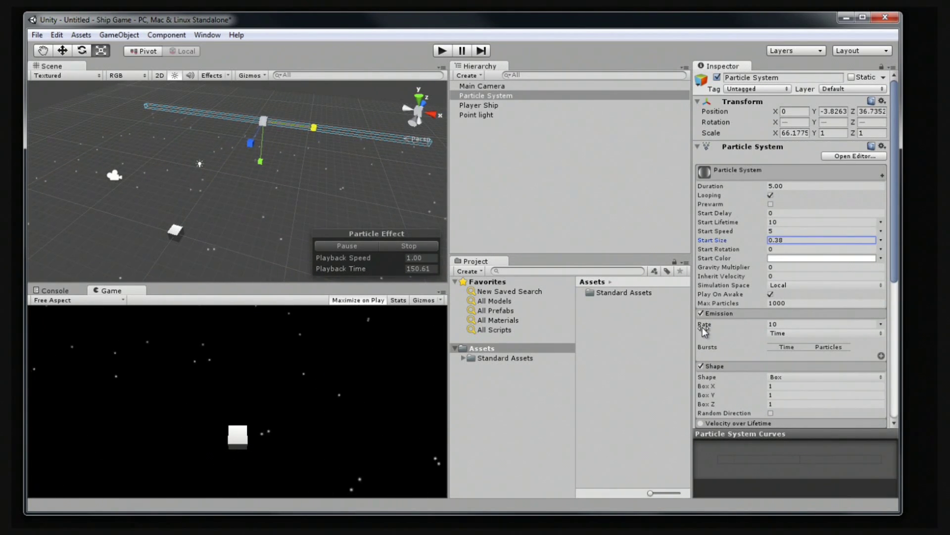
{"action": "left_click", "coordinate": [800, 324]}
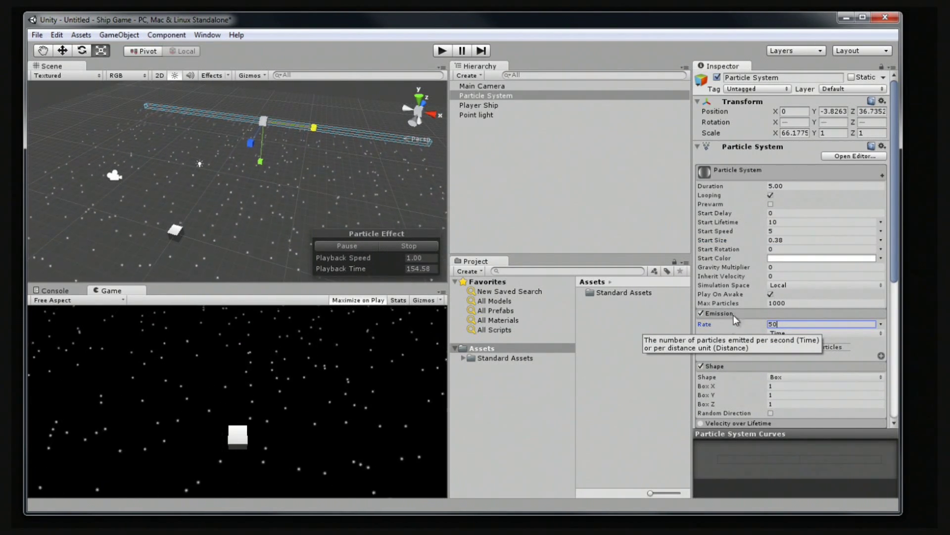
{"action": "key", "text": "Return"}
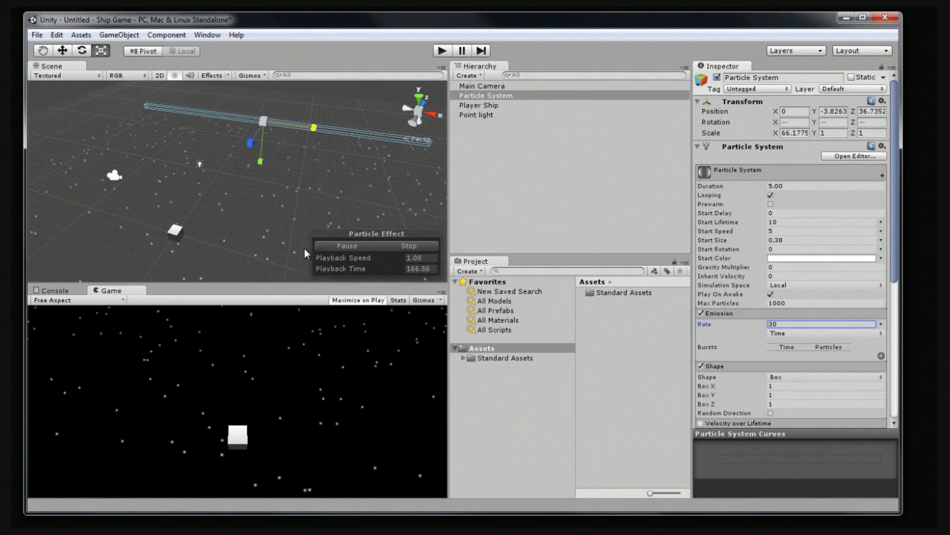
{"action": "scroll", "coordinate": [780, 345], "scroll_direction": "down", "scroll_amount": 8}
{"action": "scroll", "coordinate": [780, 345], "scroll_direction": "down", "scroll_amount": 2}
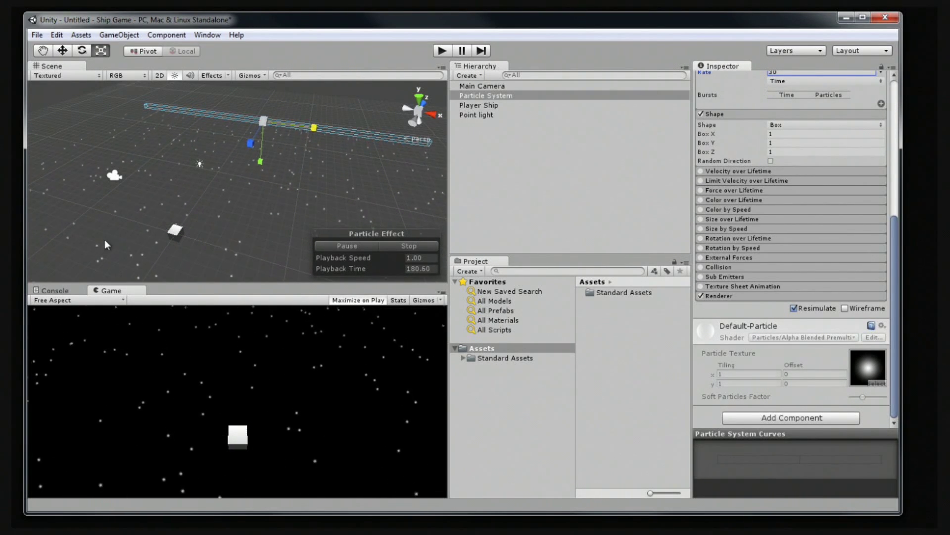
Try moving the Player Ship cube along its X axis in the scene.
{"action": "left_click", "coordinate": [177, 236]}
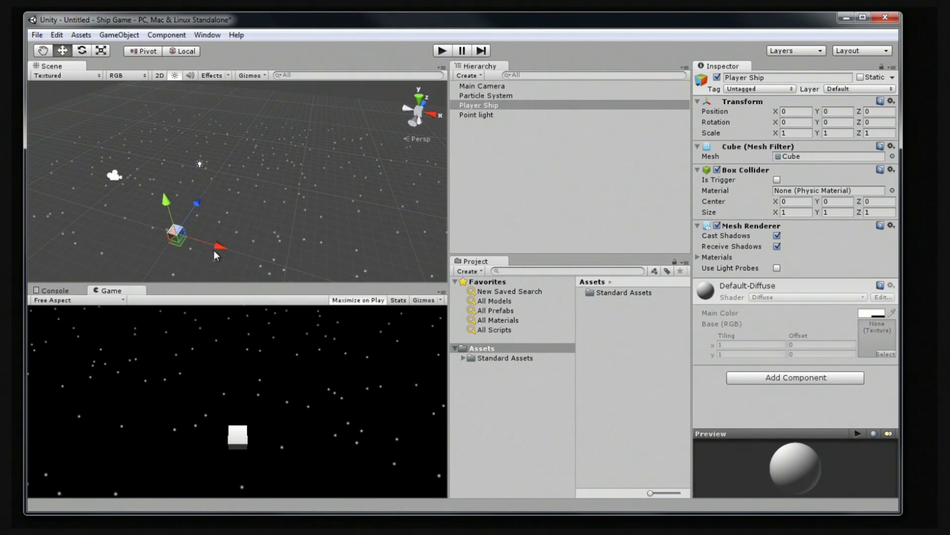
{"action": "left_click_drag", "start_coordinate": [218, 247], "coordinate": [194, 252]}
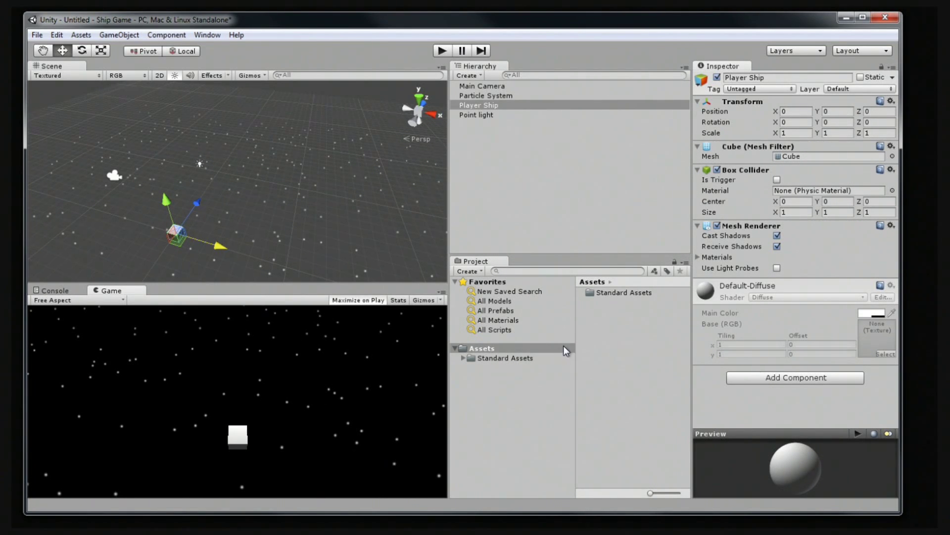
Create a Javascript file named PlayerShip in the Assets folder and open it in MonoDevelop.
{"action": "left_click", "coordinate": [479, 348]}
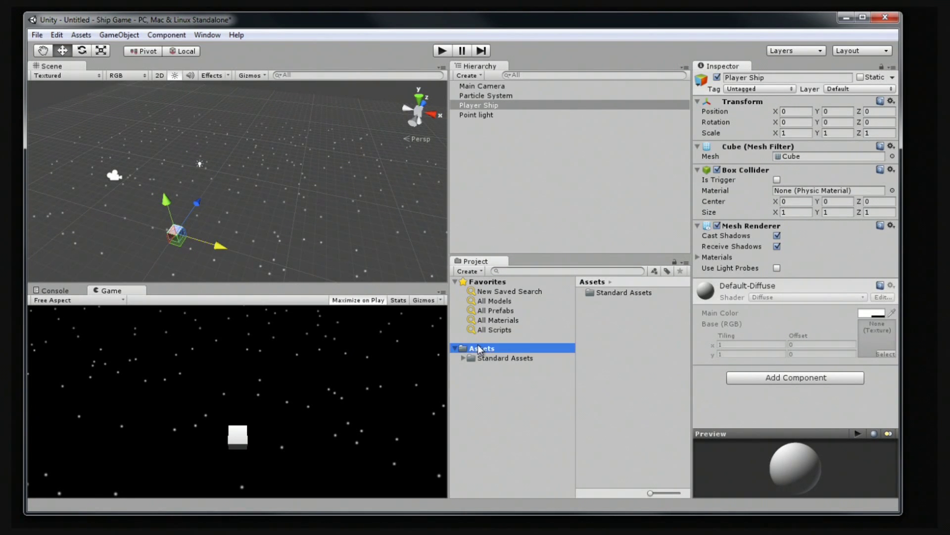
{"action": "right_click", "coordinate": [474, 350]}
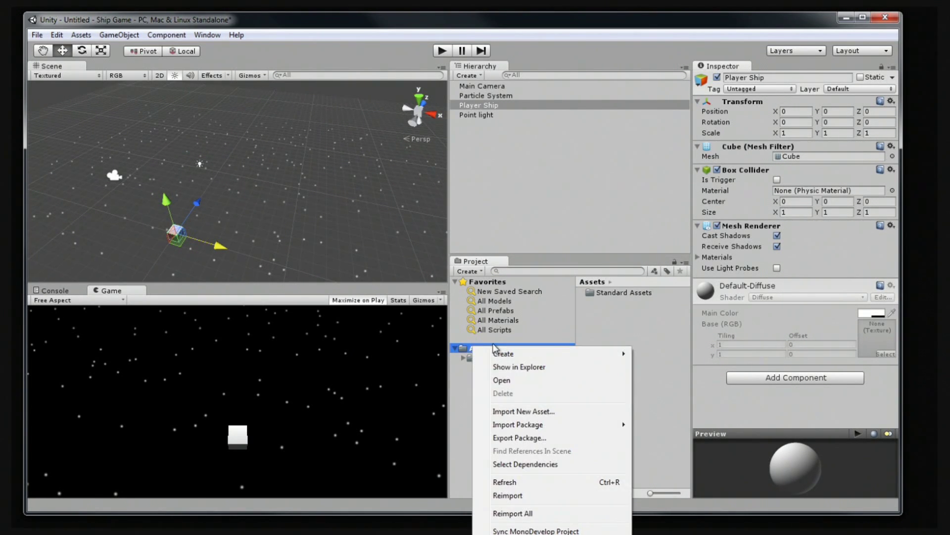
{"action": "mouse_move", "coordinate": [510, 359]}
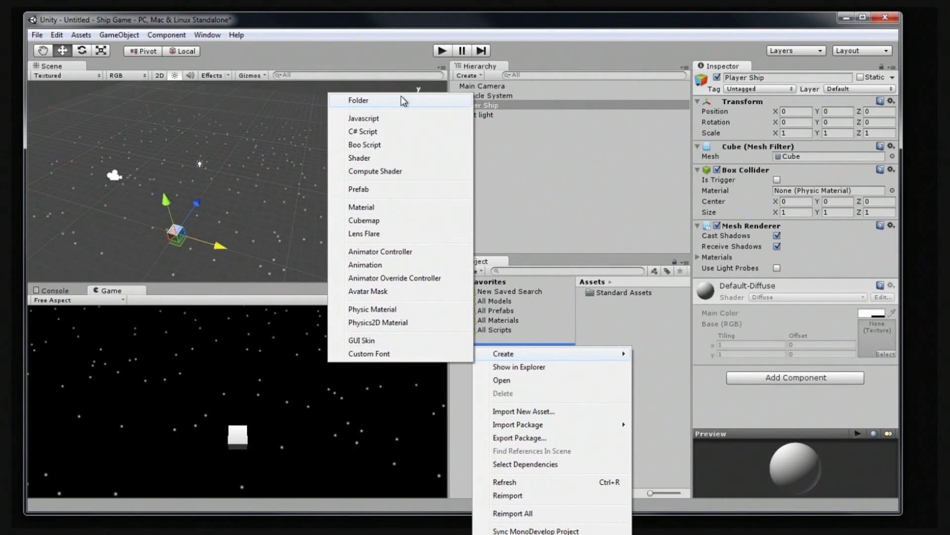
{"action": "left_click", "coordinate": [403, 118]}
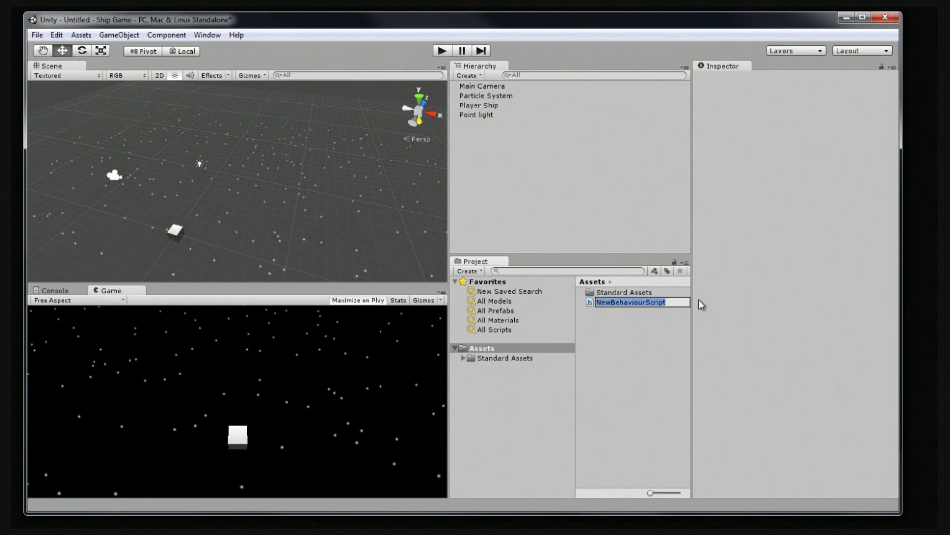
{"action": "type", "text": "PlayerSihp"}
{"action": "key", "text": "BackSpace"}
{"action": "key", "text": "BackSpace"}
{"action": "key", "text": "BackSpace"}
{"action": "type", "text": "hip"}
{"action": "key", "text": "Return"}
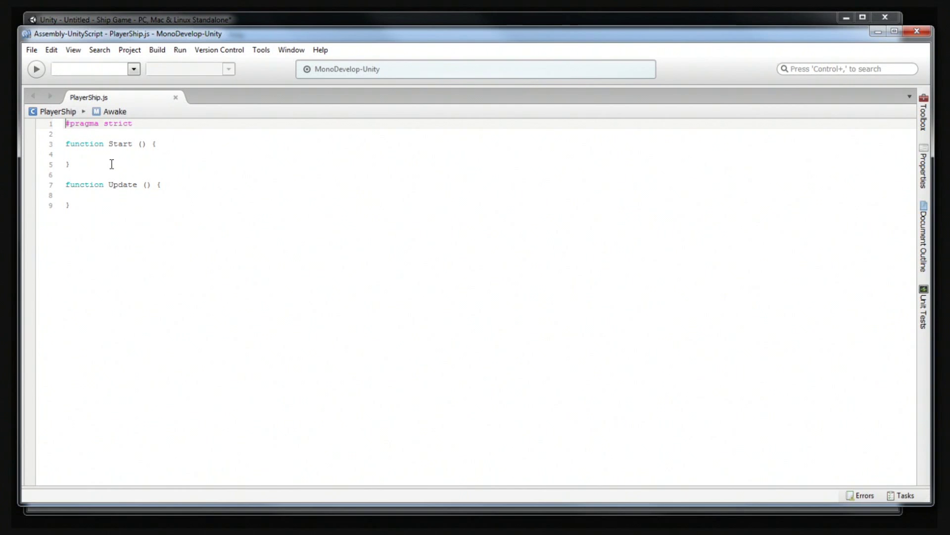
Remove the #pragma strict directive from the first line of the PlayerShip script.
{"action": "left_click_drag", "start_coordinate": [155, 201], "coordinate": [64, 109]}
{"action": "left_click", "coordinate": [182, 190]}
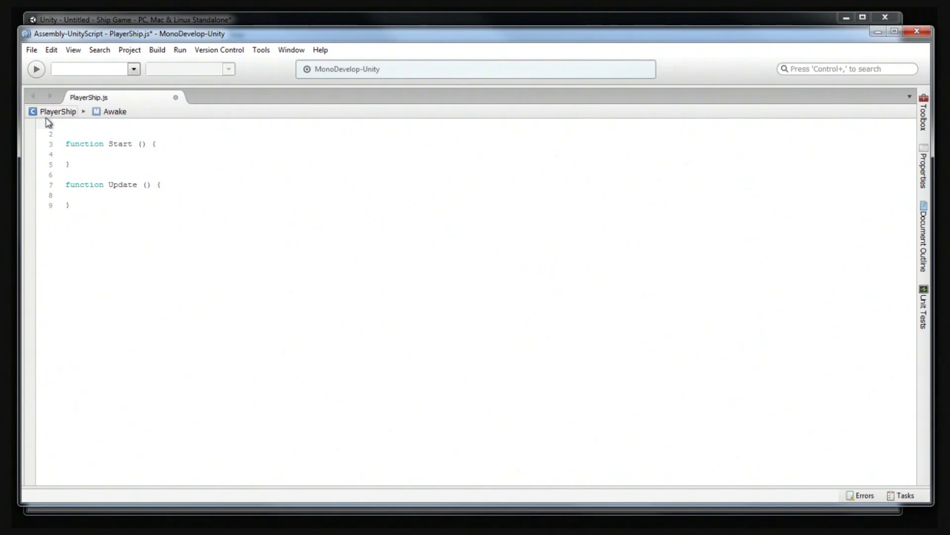
{"action": "key", "text": "Down"}
{"action": "key", "text": "Down"}
{"action": "key", "text": "BackSpace"}
{"action": "key", "text": "BackSpace"}
{"action": "key", "text": "Return"}
{"action": "key", "text": "Up"}
{"action": "key", "text": "Return"}
{"action": "key", "text": "Up"}
Put the Start function's opening brace on its own line below the function name.
{"action": "left_click", "coordinate": [120, 146]}
{"action": "left_click", "coordinate": [153, 144]}
{"action": "key", "text": "Return"}
{"action": "key", "text": "Down"}
{"action": "key", "text": "Down"}
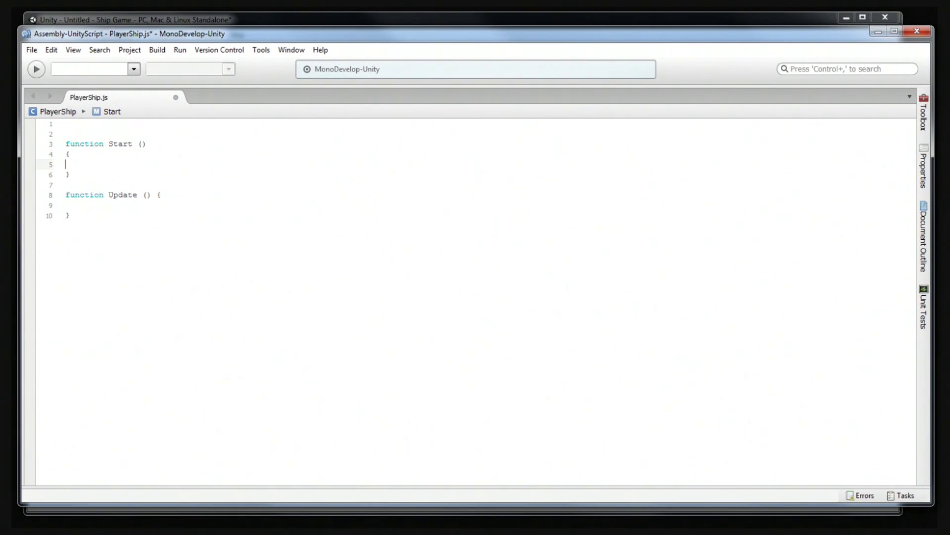
{"action": "key", "text": "Up"}
{"action": "key", "text": "Tab"}
{"action": "type", "text": "gdsgsgdsfg"}
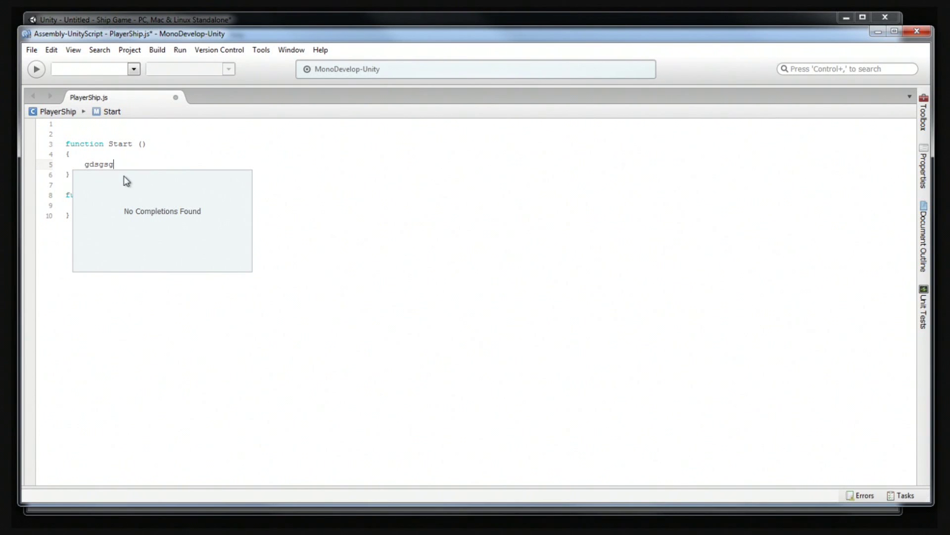
{"action": "double_click", "coordinate": [83, 164]}
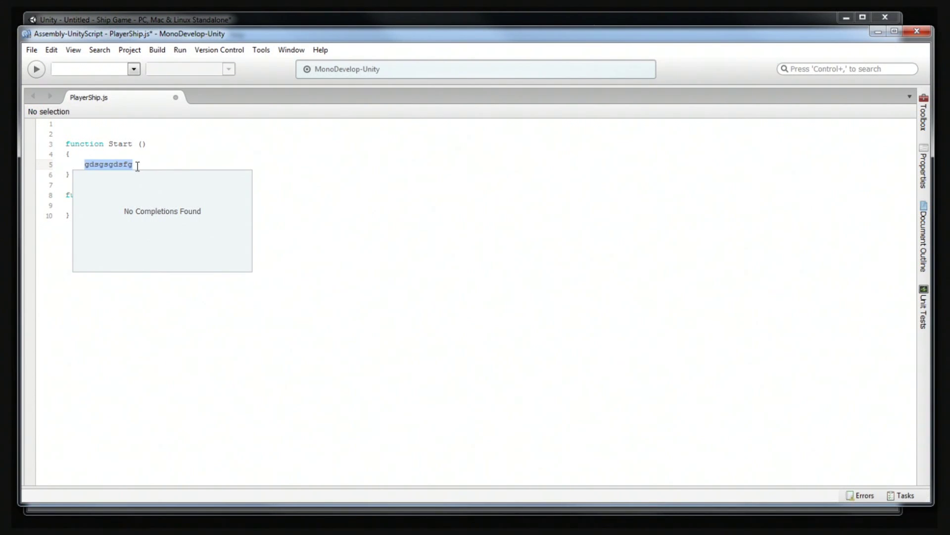
{"action": "key", "text": "BackSpace"}
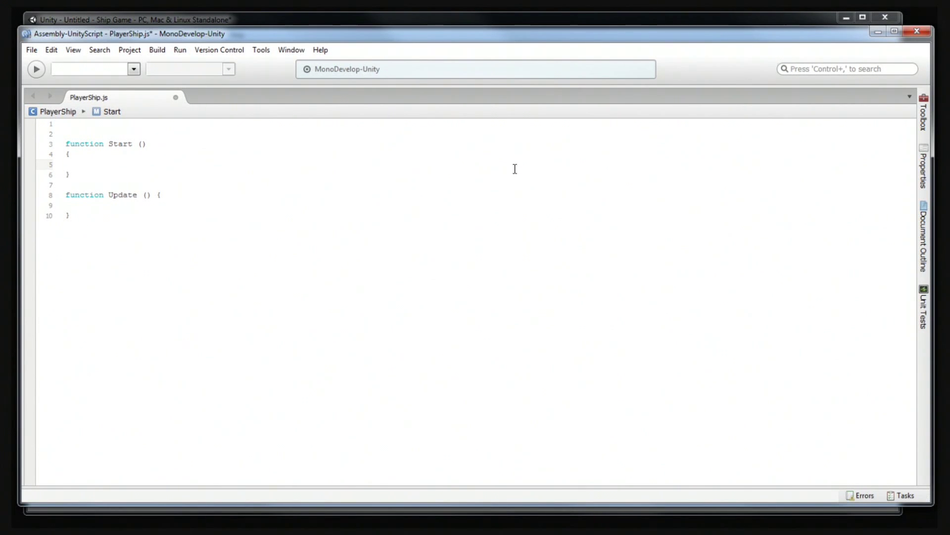
Put the Update function's opening brace on its own line, matching the Start function's layout.
{"action": "left_click", "coordinate": [163, 195]}
{"action": "key", "text": "Return"}
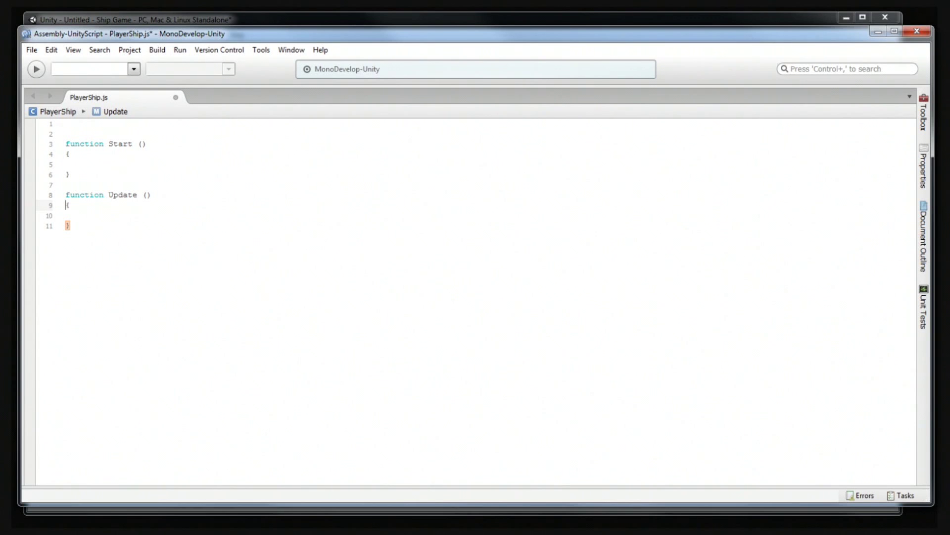
{"action": "left_click", "coordinate": [91, 219]}
{"action": "scroll", "coordinate": [136, 187], "scroll_direction": "up", "scroll_amount": 3, "text": "ctrl"}
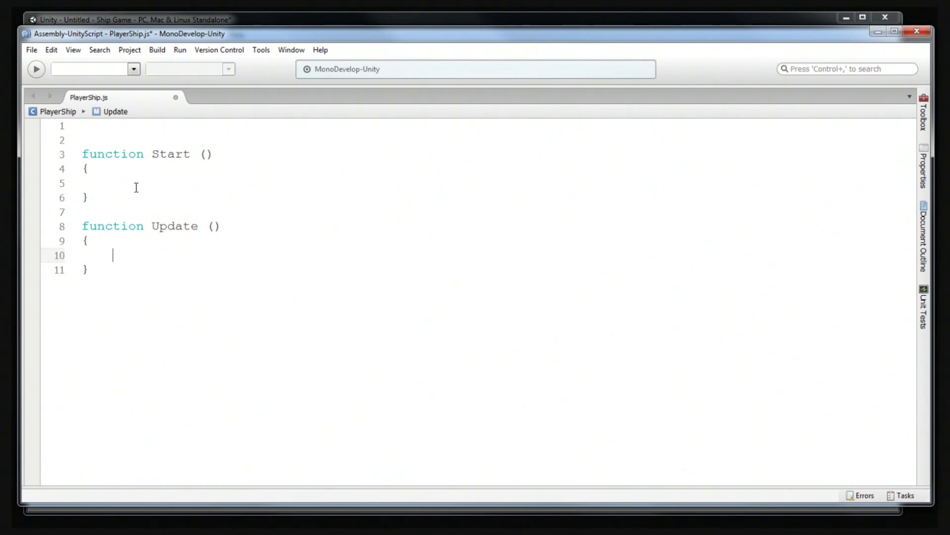
{"action": "scroll", "coordinate": [136, 188], "scroll_direction": "up", "scroll_amount": 1, "text": "ctrl"}
{"action": "scroll", "coordinate": [136, 187], "scroll_direction": "down", "scroll_amount": 1, "text": "ctrl"}
{"action": "left_click", "coordinate": [136, 187]}
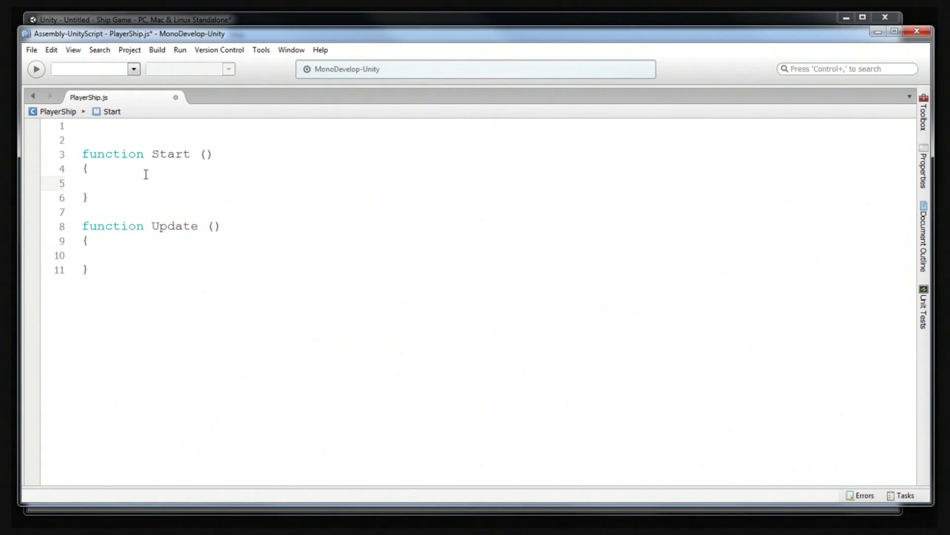
{"action": "left_click", "coordinate": [153, 232]}
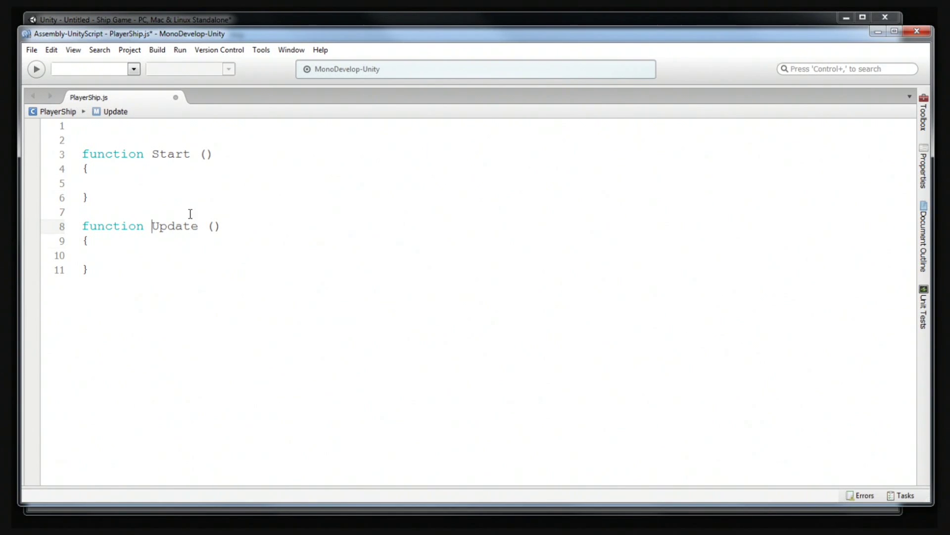
{"action": "left_click", "coordinate": [167, 249]}
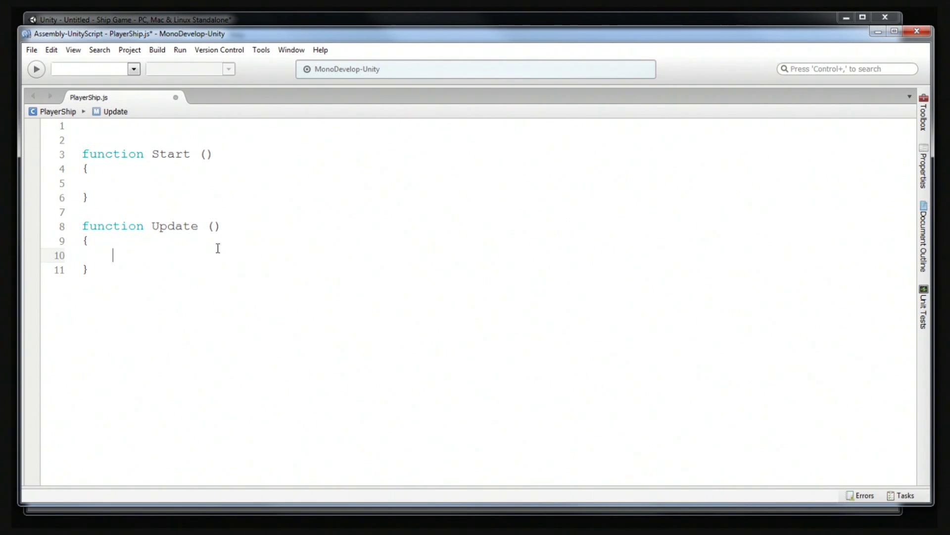
Switch to Unity and save the current scene as Level1 in the project's Assets folder.
{"action": "left_click", "coordinate": [358, 15]}
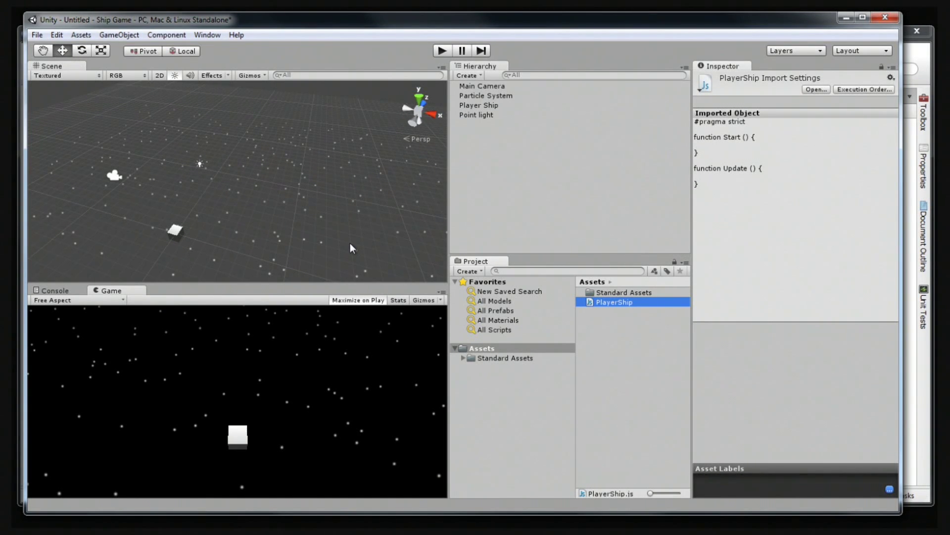
{"action": "key", "text": "ctrl+s"}
{"action": "left_click_drag", "start_coordinate": [296, 50], "coordinate": [369, 65]}
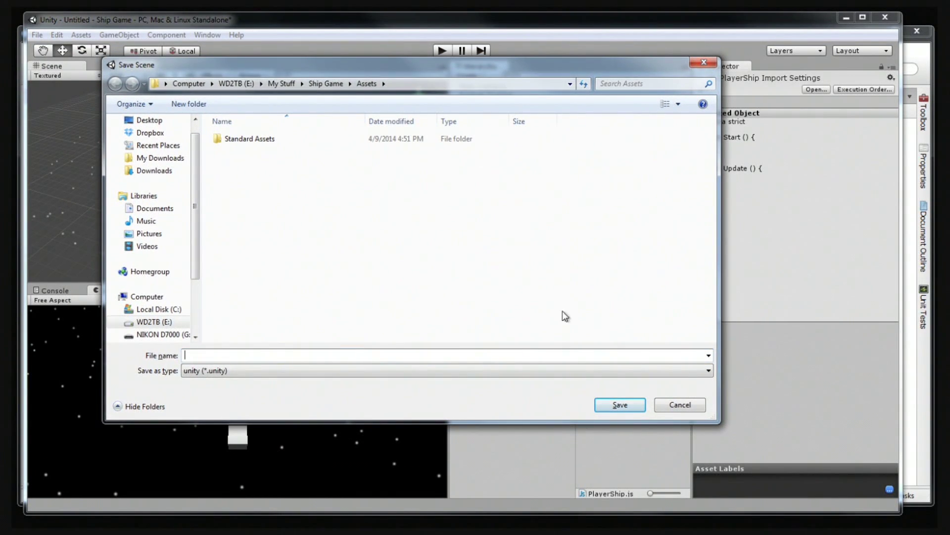
{"action": "left_click_drag", "start_coordinate": [296, 69], "coordinate": [381, 115]}
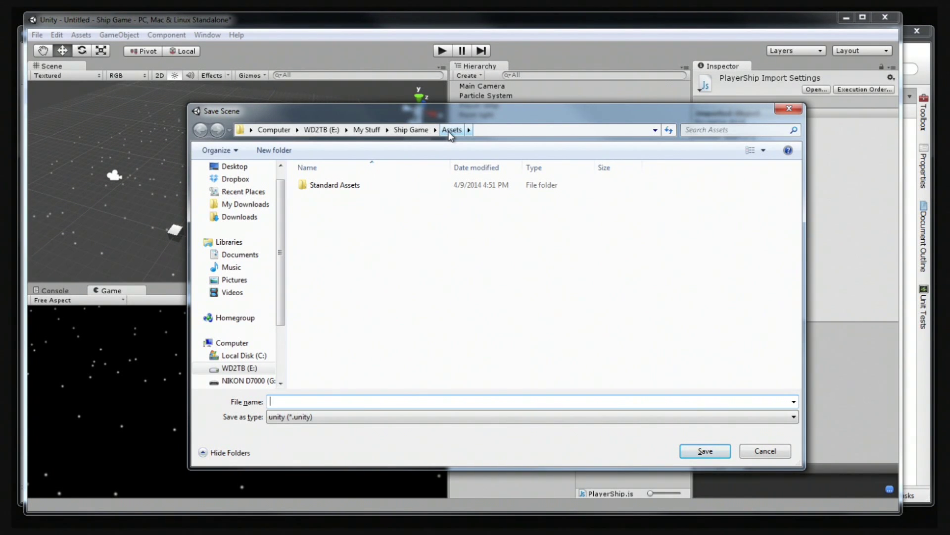
{"action": "left_click_drag", "start_coordinate": [466, 109], "coordinate": [579, 506]}
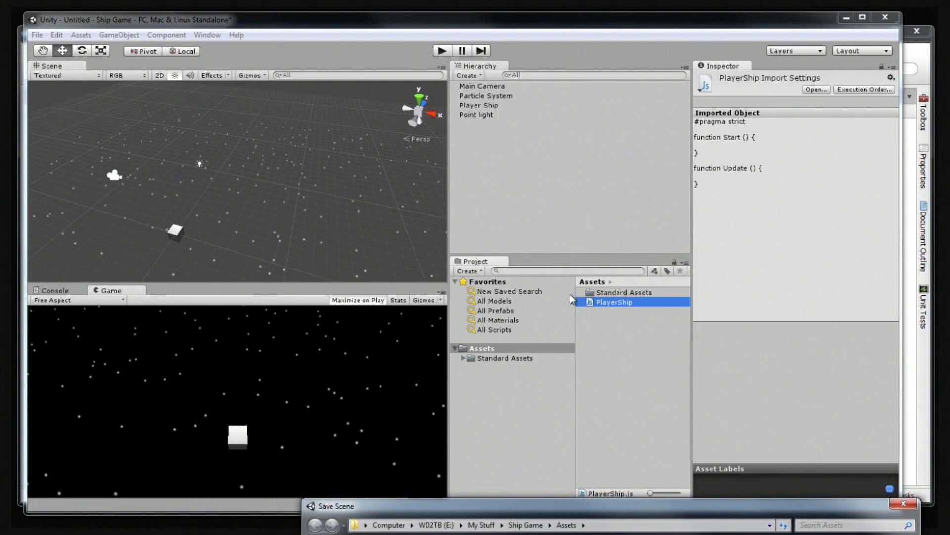
{"action": "left_click", "coordinate": [592, 509]}
{"action": "left_click_drag", "start_coordinate": [621, 213], "coordinate": [496, 104]}
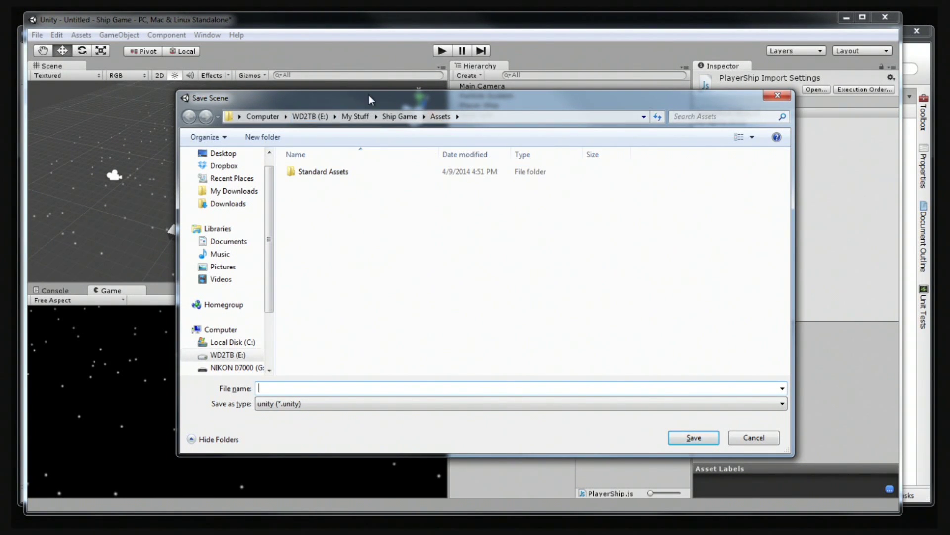
{"action": "mouse_move", "coordinate": [369, 98]}
{"action": "left_mouse_down"}
{"action": "mouse_move", "coordinate": [446, 106]}
{"action": "mouse_move", "coordinate": [385, 92]}
{"action": "left_mouse_up"}
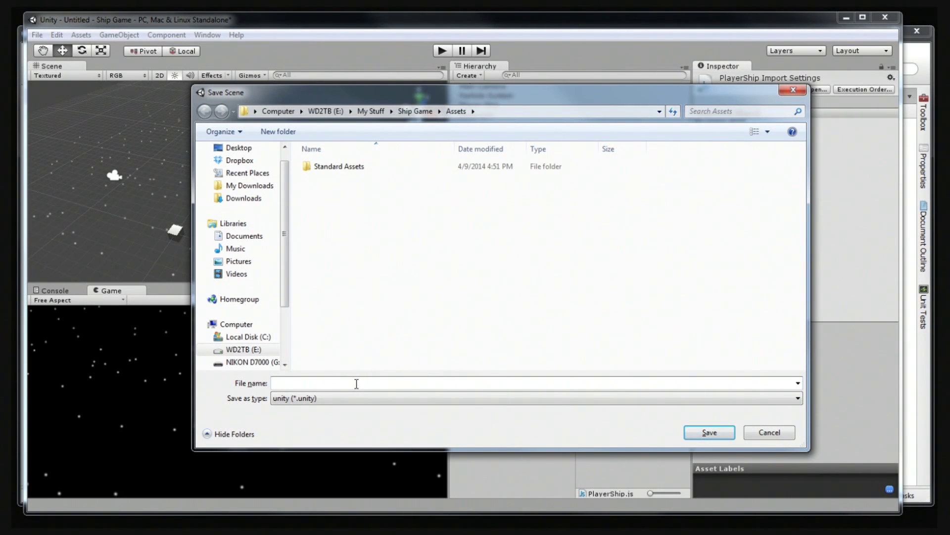
{"action": "type", "text": "Level1"}
{"action": "key", "text": "Return"}
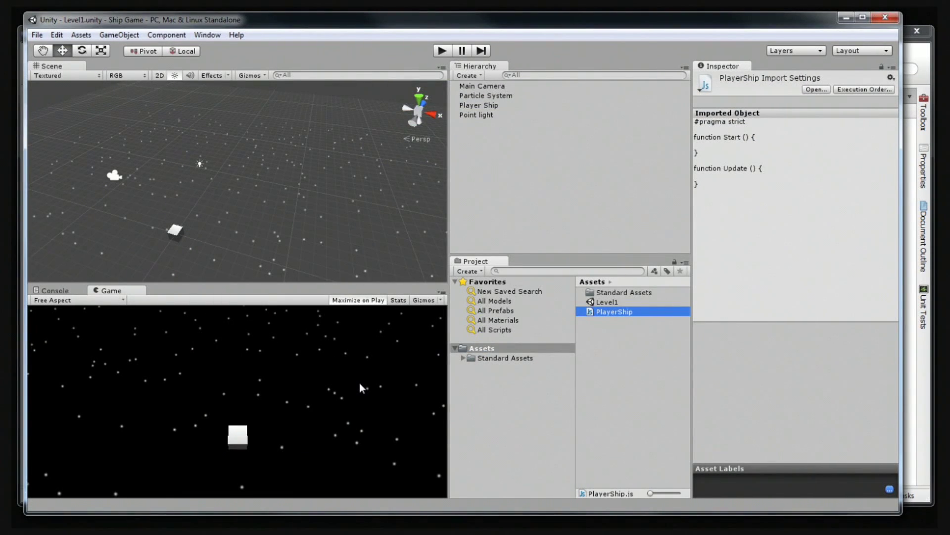
{"action": "left_click", "coordinate": [592, 300]}
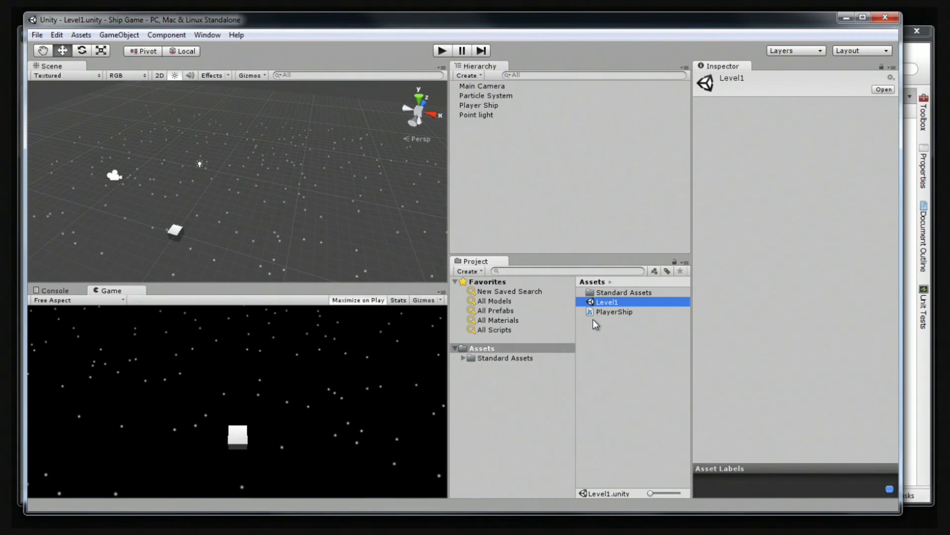
{"action": "left_click", "coordinate": [590, 313]}
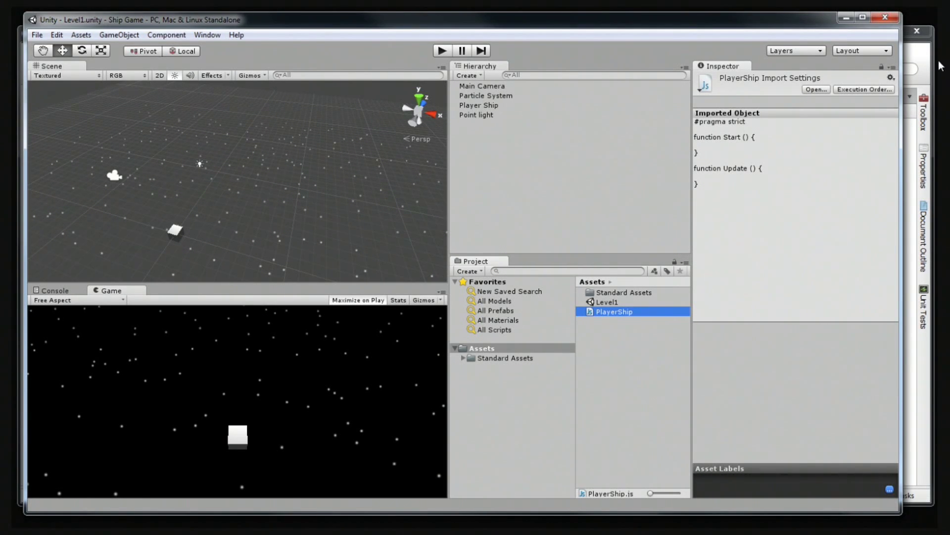
Switch to MonoDevelop and declare a float variable playerSpeed with the value 10 on the script's first line.
{"action": "left_click", "coordinate": [921, 67]}
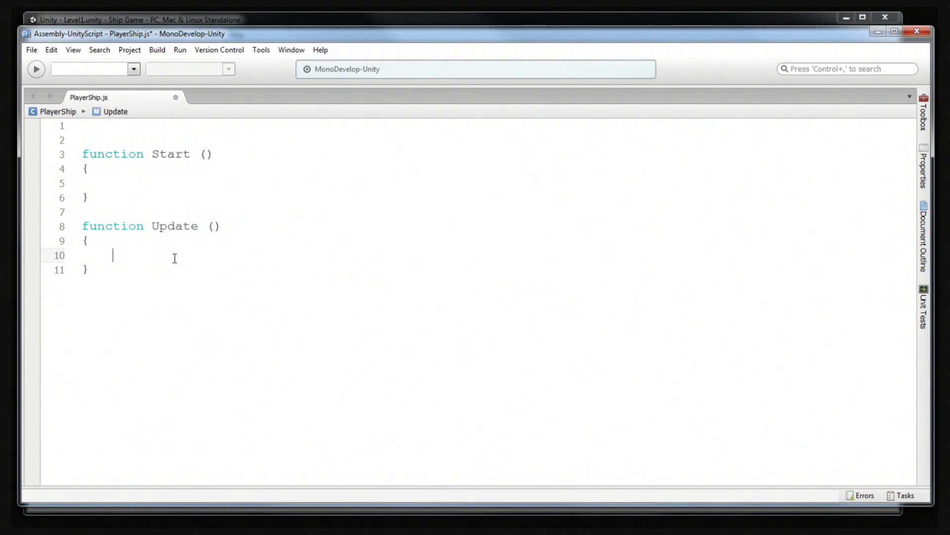
{"action": "left_click", "coordinate": [142, 127]}
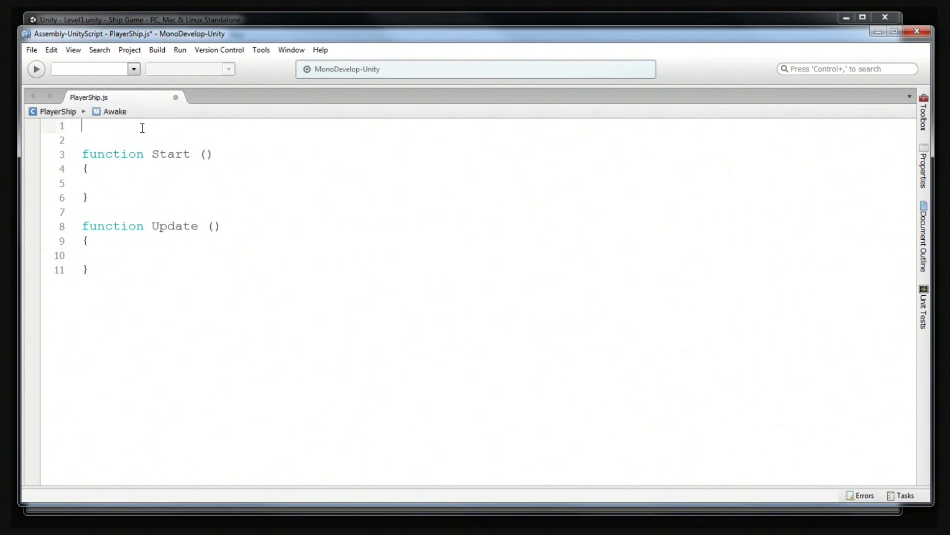
{"action": "type", "text": "var "}
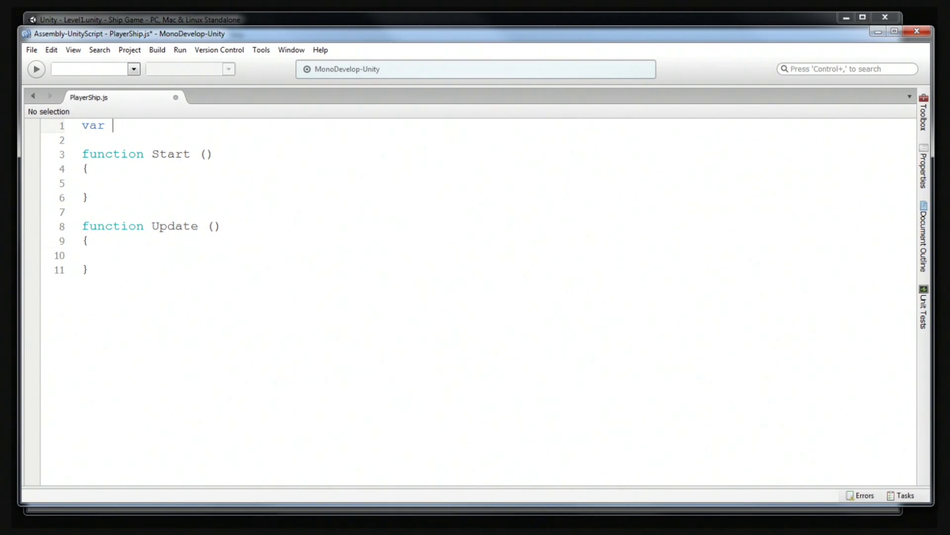
{"action": "type", "text": "playerSpeed"}
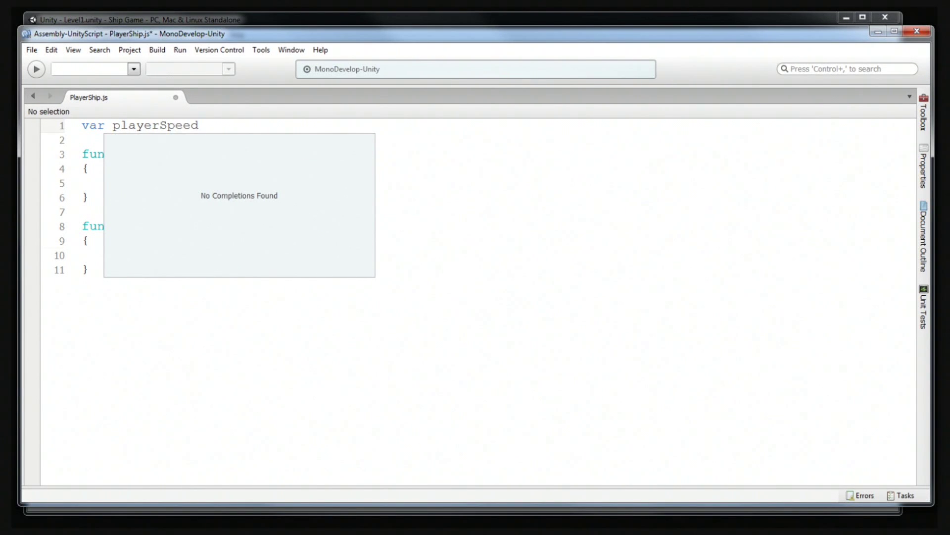
{"action": "type", "text": " : fl"}
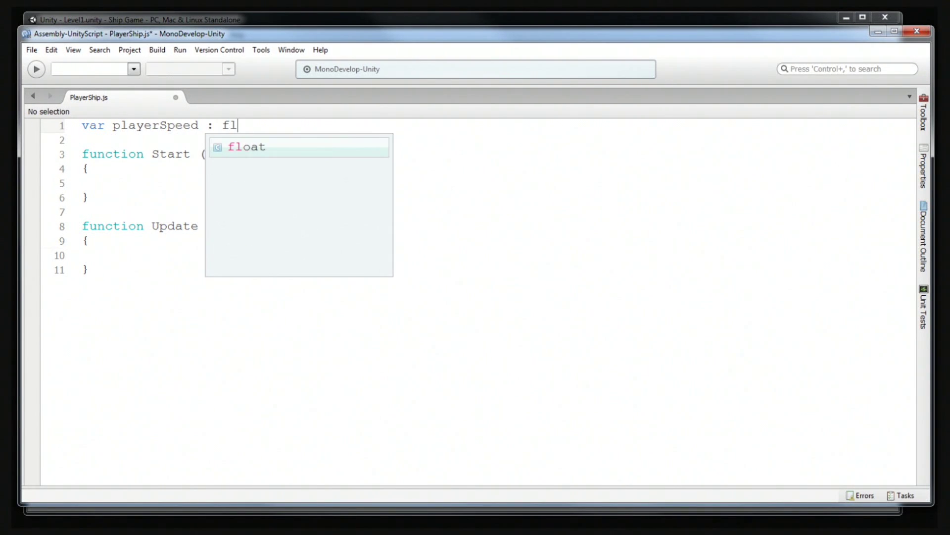
{"action": "type", "text": "oat = "}
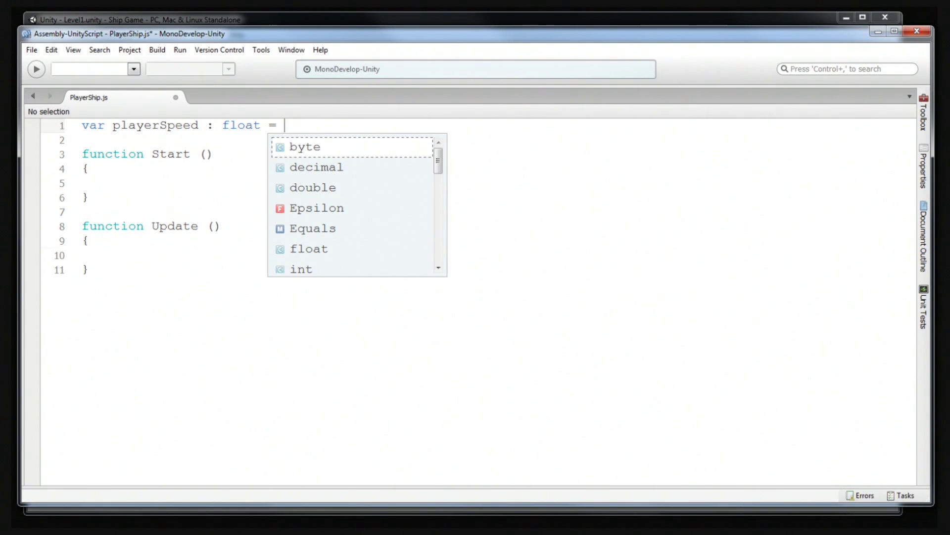
{"action": "type", "text": "10;"}
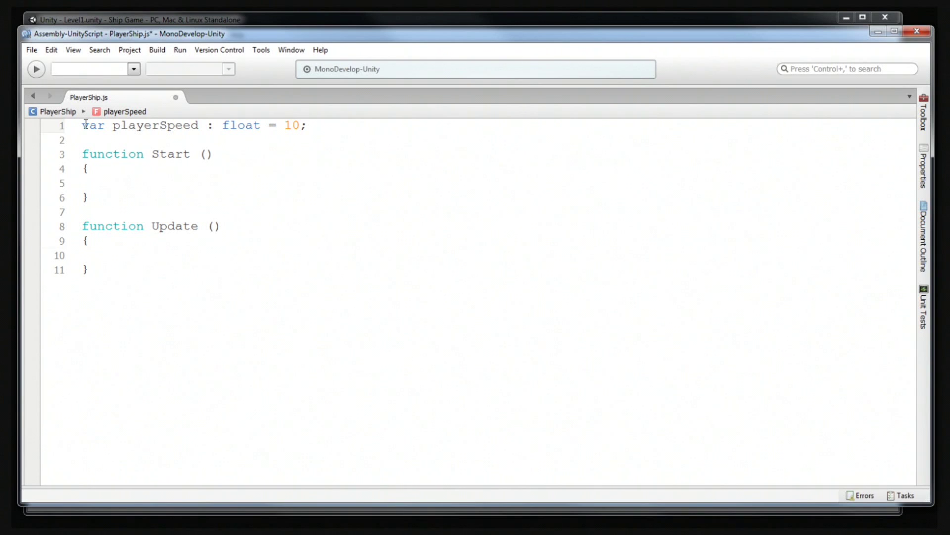
Try extending the playerSpeed variable name with random letters and remove them again.
{"action": "left_click_drag", "start_coordinate": [83, 125], "coordinate": [105, 125]}
{"action": "left_click", "coordinate": [112, 127]}
{"action": "left_click_drag", "start_coordinate": [114, 127], "coordinate": [199, 128]}
{"action": "left_click", "coordinate": [200, 127]}
{"action": "type", "text": "ksfhgklsdfhgl"}
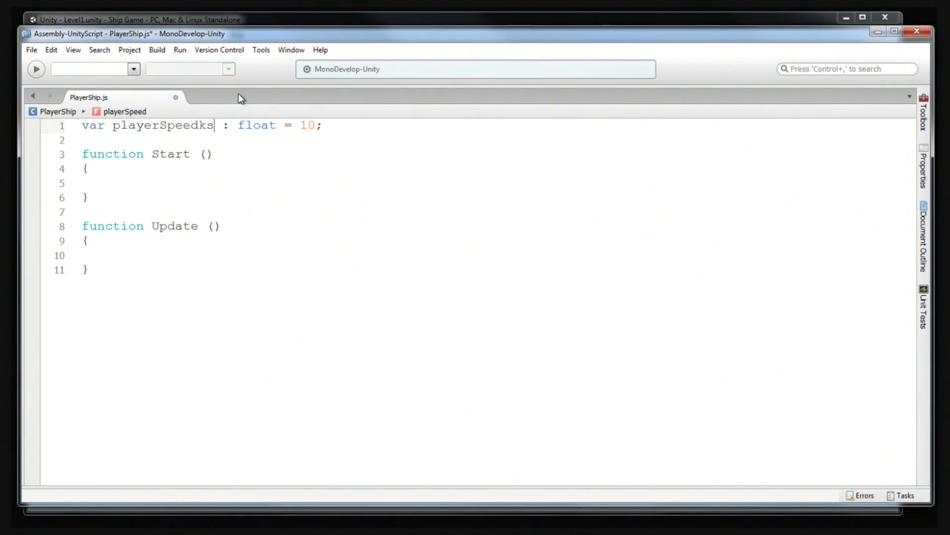
{"action": "key", "text": "BackSpace"}
{"action": "key", "text": "BackSpace"}
{"action": "key", "text": "BackSpace"}
{"action": "key", "text": "BackSpace"}
{"action": "key", "text": "BackSpace"}
{"action": "key", "text": "BackSpace"}
{"action": "key", "text": "BackSpace"}
{"action": "key", "text": "BackSpace"}
{"action": "key", "text": "BackSpace"}
{"action": "key", "text": "BackSpace"}
{"action": "key", "text": "BackSpace"}
{"action": "key", "text": "BackSpace"}
{"action": "key", "text": "BackSpace"}
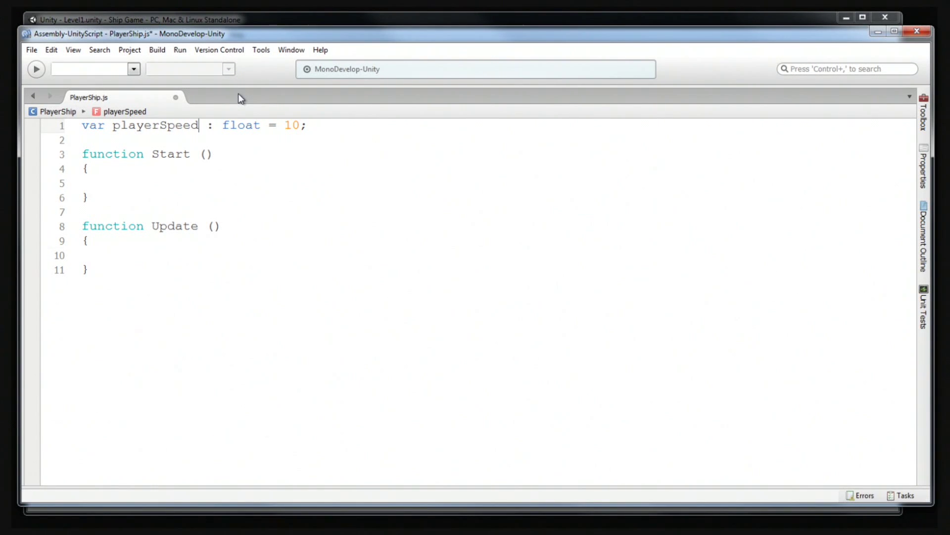
Try adding Move and Squirrel to the variable name and cut it back to playerSpeed.
{"action": "type", "text": "Move"}
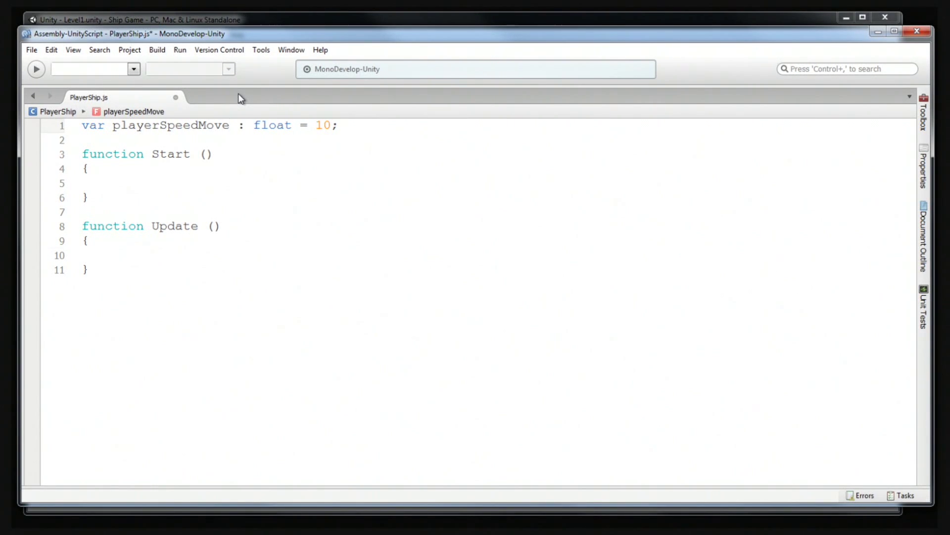
{"action": "type", "text": "Squirrel"}
{"action": "key", "text": "BackSpace"}
{"action": "key", "text": "BackSpace"}
{"action": "key", "text": "BackSpace"}
{"action": "key", "text": "BackSpace"}
{"action": "key", "text": "BackSpace"}
{"action": "key", "text": "BackSpace"}
{"action": "key", "text": "BackSpace"}
{"action": "key", "text": "BackSpace"}
{"action": "key", "text": "BackSpace"}
{"action": "key", "text": "BackSpace"}
{"action": "key", "text": "BackSpace"}
{"action": "key", "text": "BackSpace"}
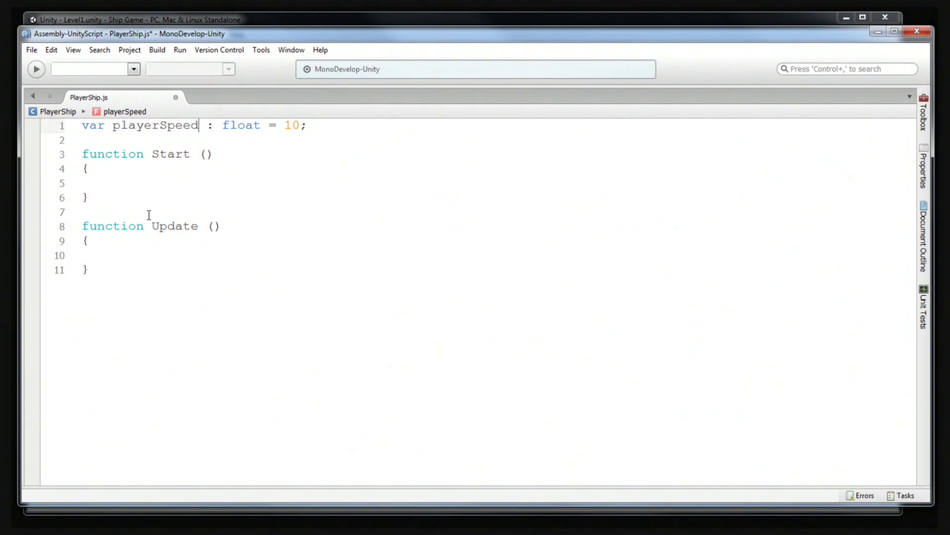
Examine the capitalisation of the playerSpeed name and the colon that precedes its type.
{"action": "left_click_drag", "start_coordinate": [120, 128], "coordinate": [168, 128]}
{"action": "left_click", "coordinate": [198, 129]}
{"action": "left_click_drag", "start_coordinate": [114, 127], "coordinate": [120, 128]}
{"action": "left_click_drag", "start_coordinate": [168, 128], "coordinate": [161, 128]}
{"action": "left_click", "coordinate": [160, 128]}
{"action": "double_click", "coordinate": [210, 126]}
{"action": "left_click", "coordinate": [225, 126]}
Try int as the type of playerSpeed and restore float.
{"action": "left_click_drag", "start_coordinate": [224, 126], "coordinate": [261, 129]}
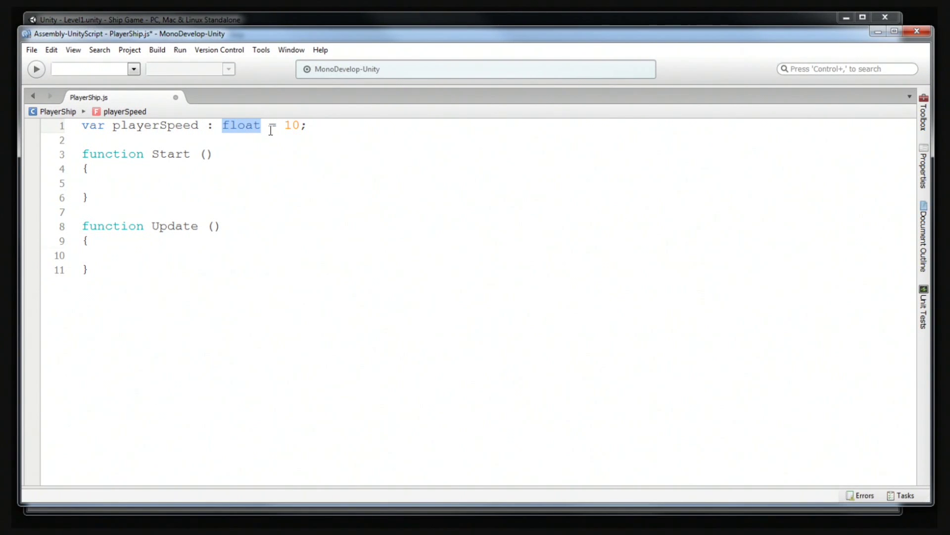
{"action": "type", "text": "int"}
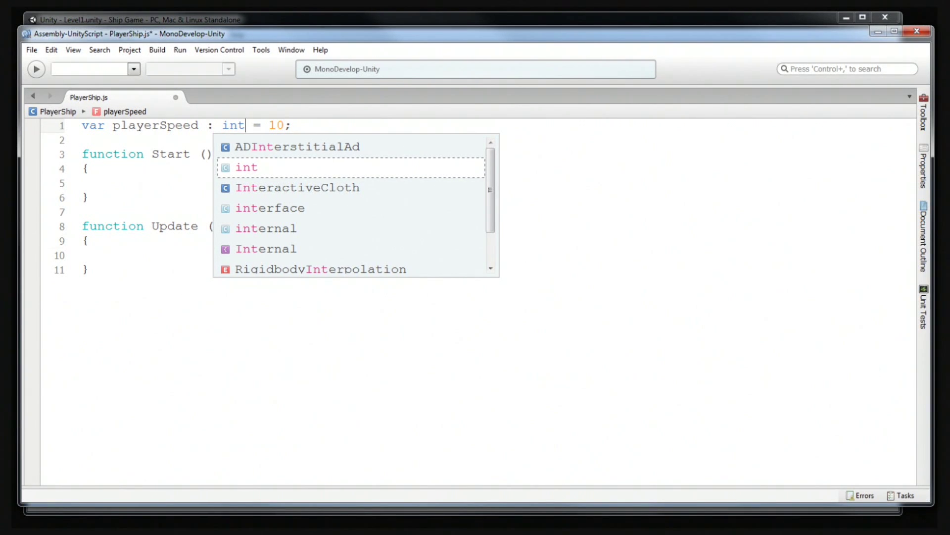
{"action": "key", "text": "BackSpace"}
{"action": "key", "text": "BackSpace"}
{"action": "key", "text": "BackSpace"}
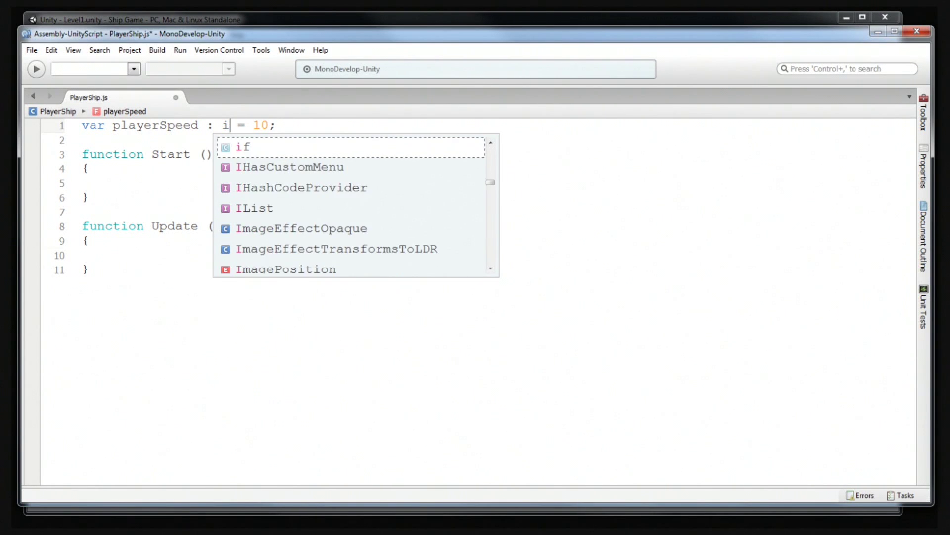
{"action": "type", "text": "float"}
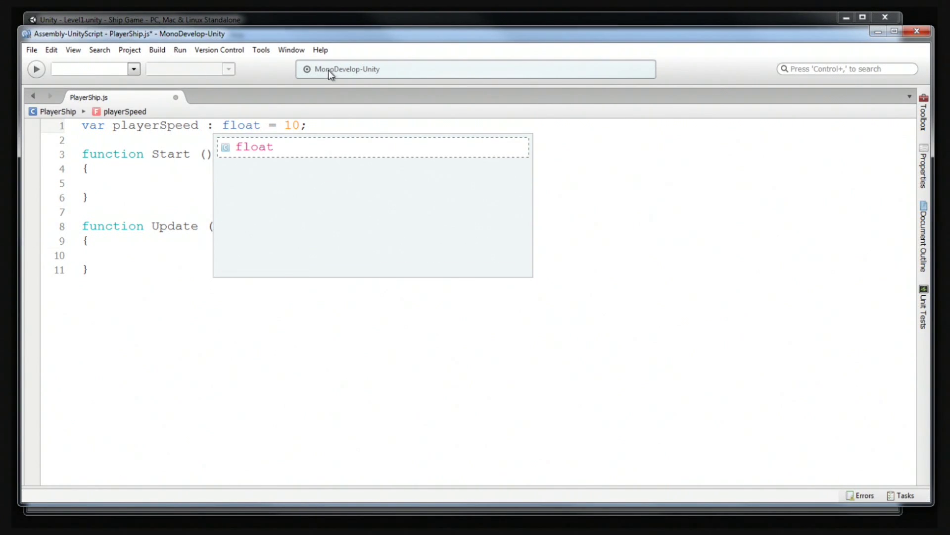
Try adding the decimals .9837694 to the playerSpeed declaration and delete back to the float type.
{"action": "left_click", "coordinate": [299, 126]}
{"action": "type", "text": ".9837694"}
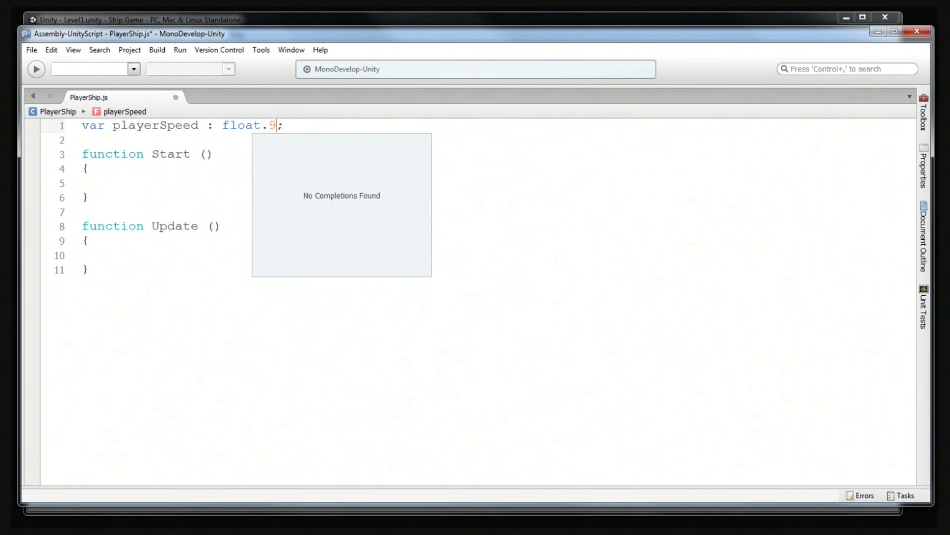
{"action": "key", "text": "BackSpace"}
{"action": "key", "text": "BackSpace"}
{"action": "key", "text": "BackSpace"}
{"action": "key", "text": "BackSpace"}
{"action": "key", "text": "BackSpace"}
{"action": "key", "text": "BackSpace"}
{"action": "key", "text": "BackSpace"}
{"action": "key", "text": "BackSpace"}
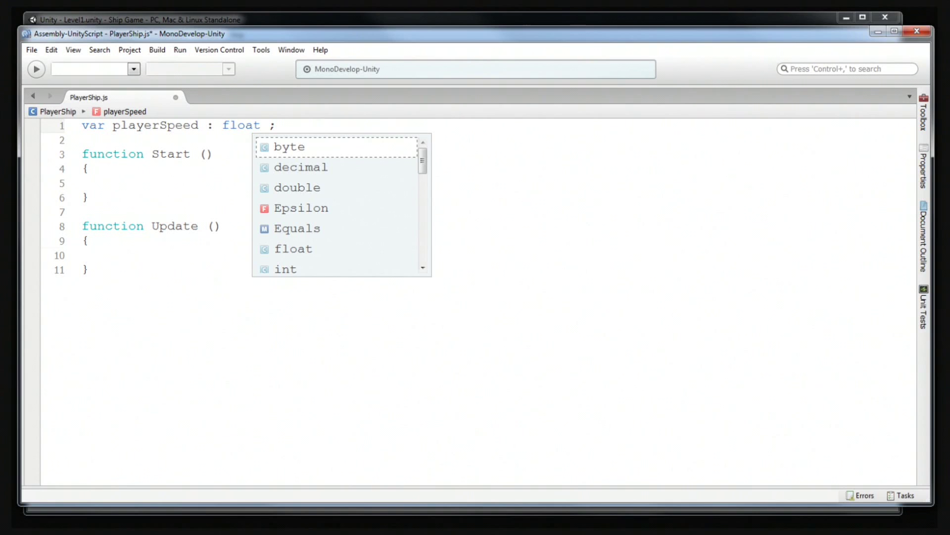
Try 10.945764976 as the playerSpeed value and trim it back to 10.
{"action": "type", "text": "10.945764976"}
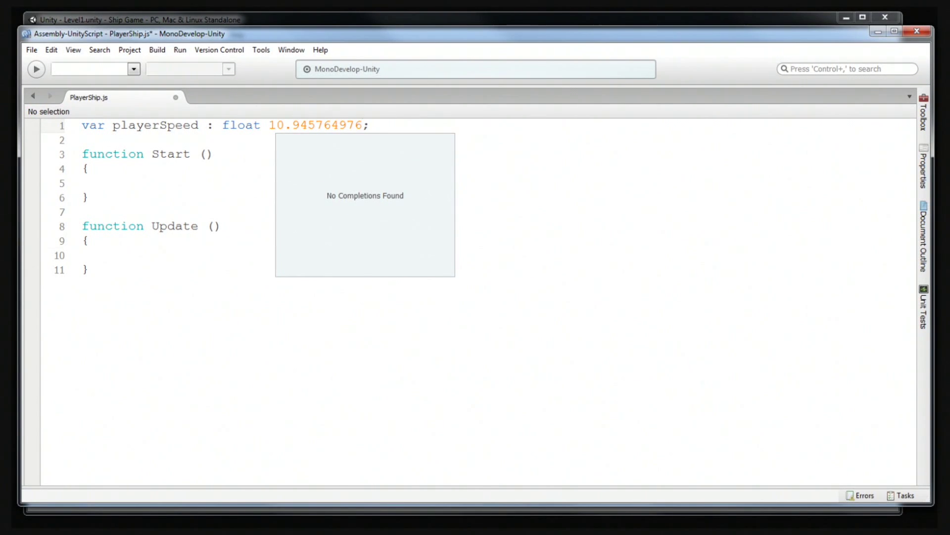
{"action": "key", "text": "BackSpace"}
{"action": "key", "text": "BackSpace"}
{"action": "key", "text": "BackSpace"}
{"action": "key", "text": "BackSpace"}
{"action": "key", "text": "BackSpace"}
{"action": "key", "text": "BackSpace"}
{"action": "key", "text": "BackSpace"}
{"action": "key", "text": "BackSpace"}
{"action": "key", "text": "BackSpace"}
{"action": "key", "text": "BackSpace"}
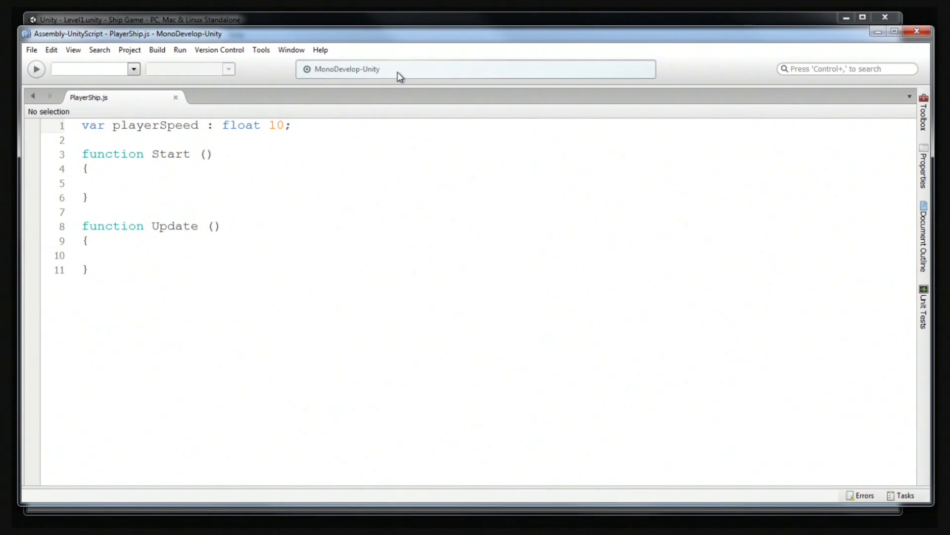
Begin declaring a float variable maxWidth on a new second line, up to the equals sign.
{"action": "key", "text": "Return"}
{"action": "type", "text": "v"}
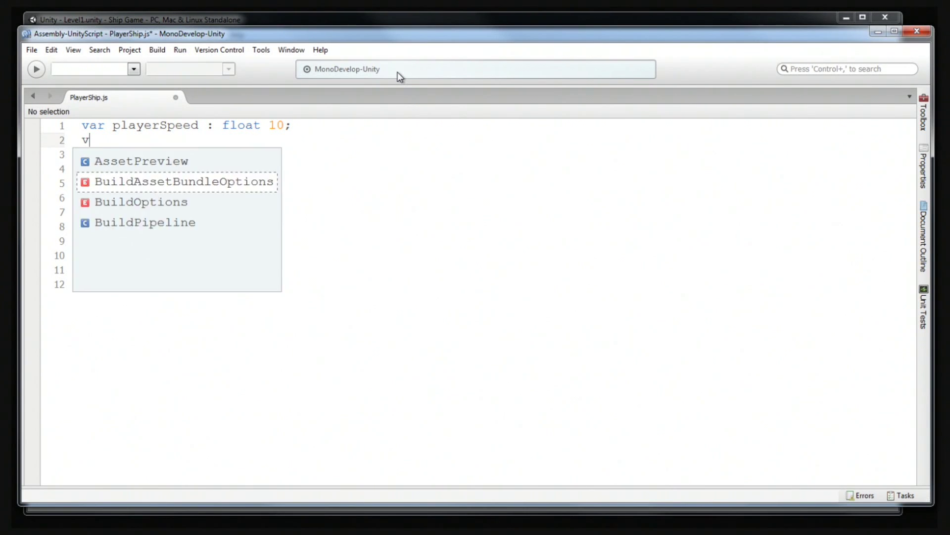
{"action": "type", "text": "ar max"}
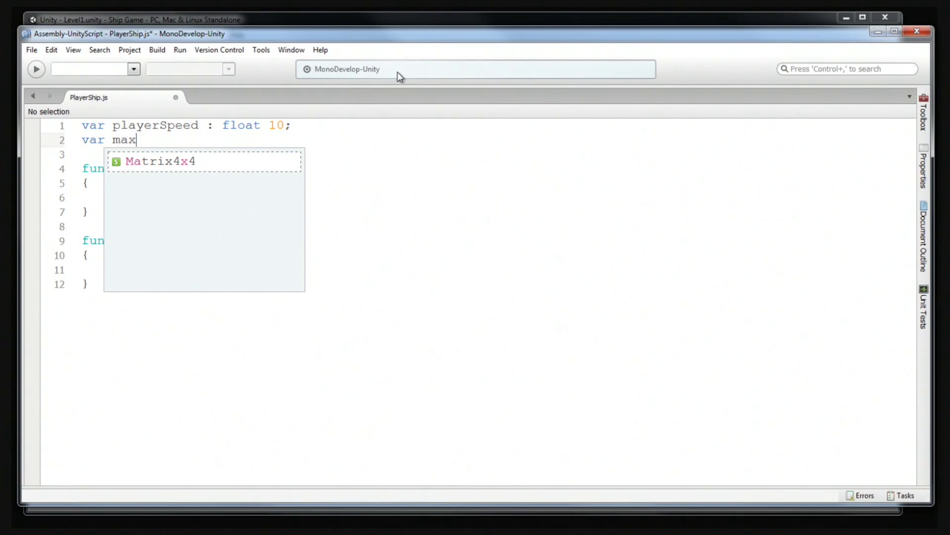
{"action": "type", "text": "Width"}
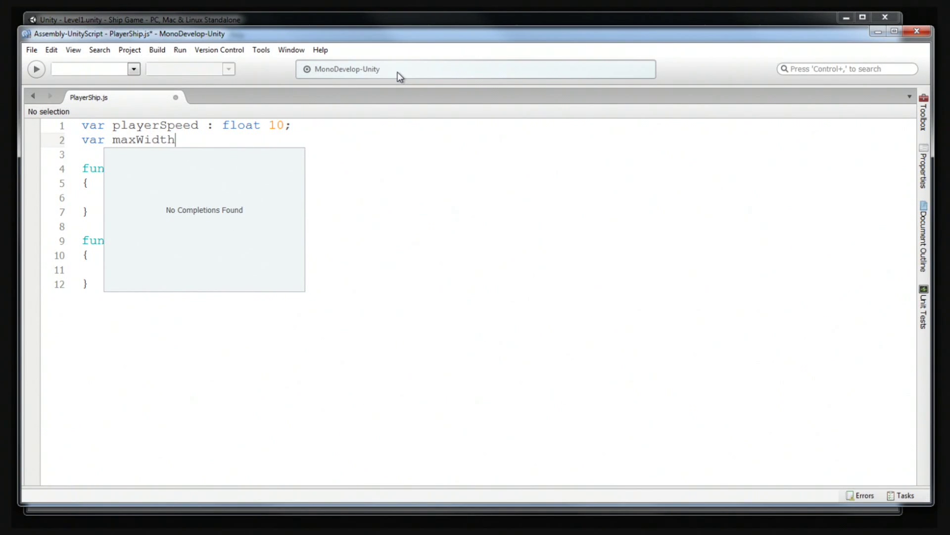
{"action": "type", "text": " : "}
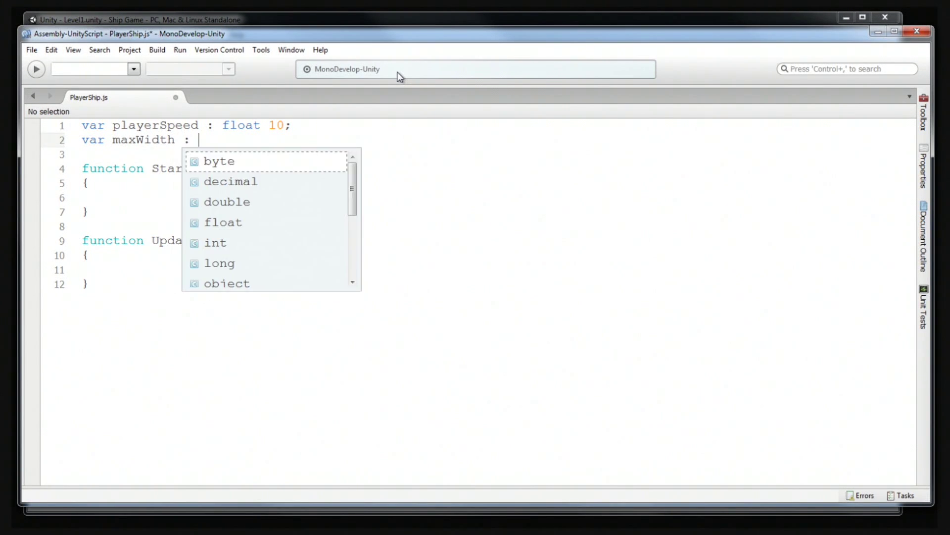
{"action": "type", "text": "float"}
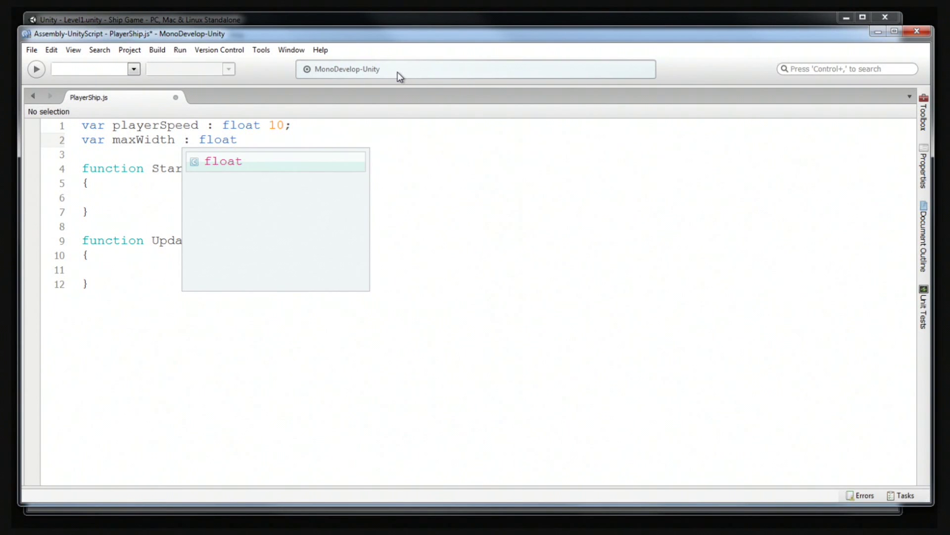
{"action": "type", "text": " ="}
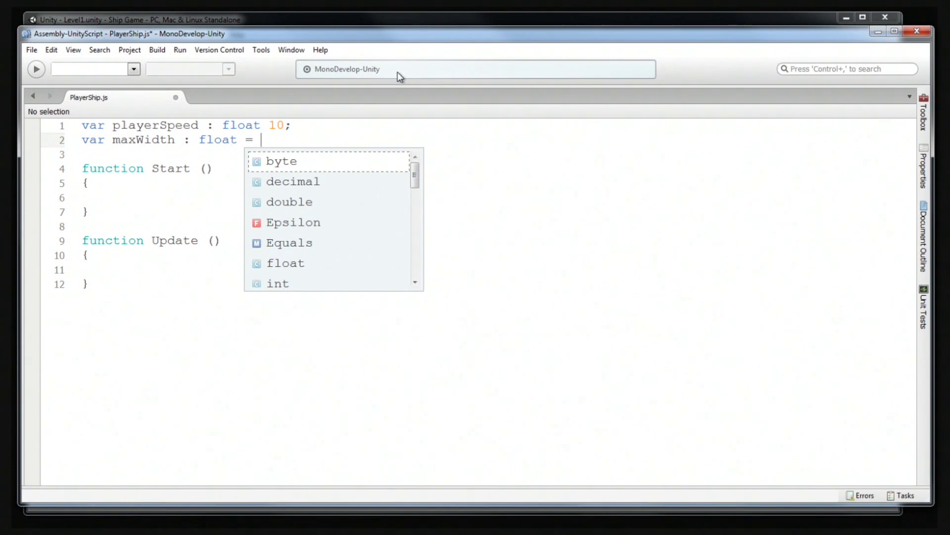
Insert the missing equals sign between float and 10 in the playerSpeed declaration.
{"action": "left_click", "coordinate": [261, 124]}
{"action": "type", "text": "="}
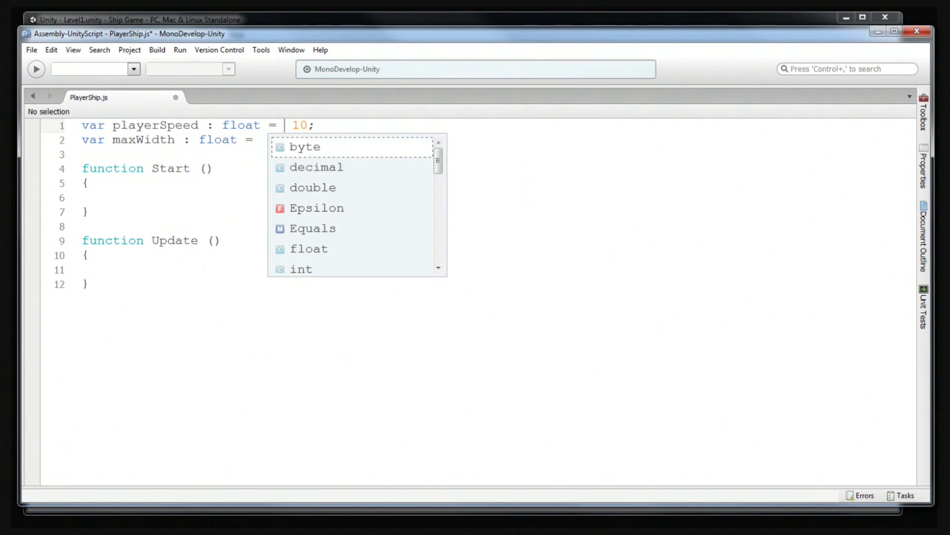
Remove the extra space before 10 in the playerSpeed line and complete the maxWidth declaration with the value 5 and a semicolon.
{"action": "key", "text": "BackSpace"}
{"action": "left_click", "coordinate": [292, 139]}
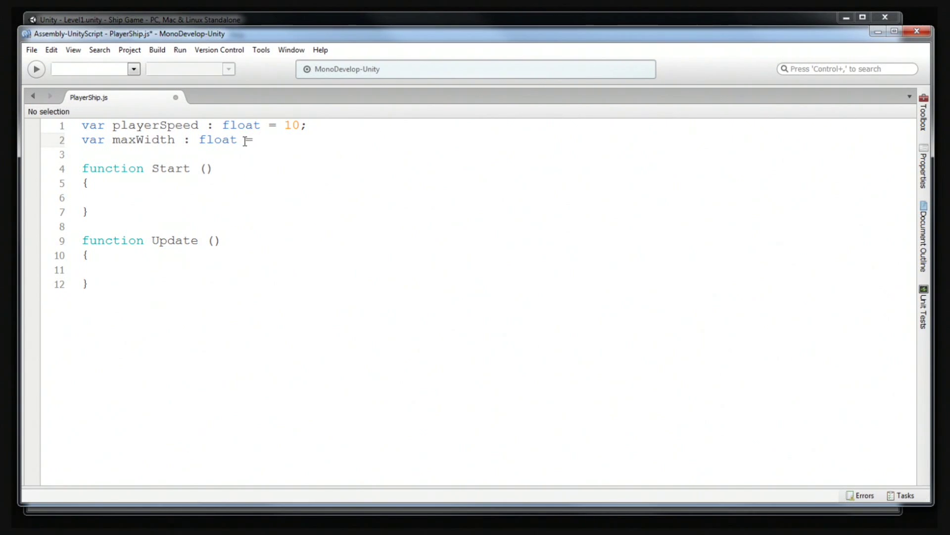
{"action": "type", "text": "5;"}
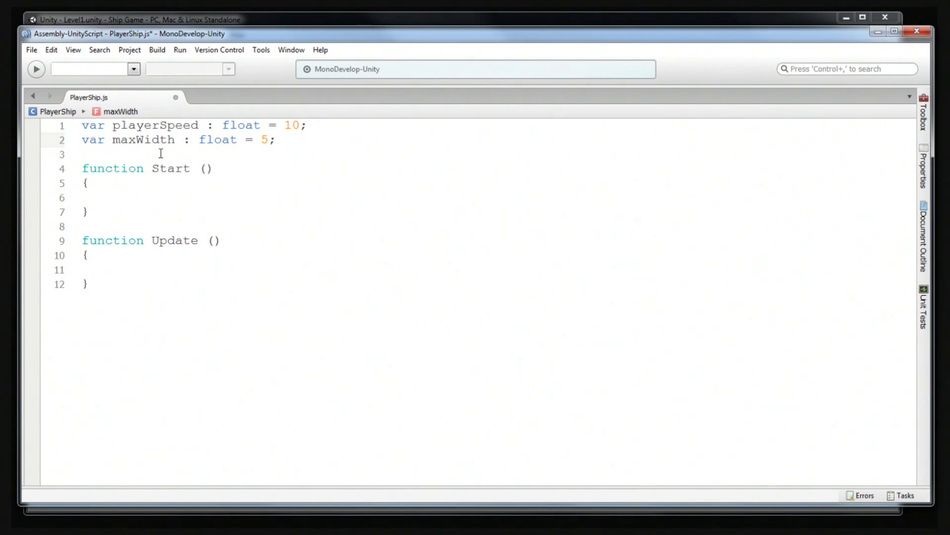
Switch to Unity, select the Player Ship and move it along the X axis to about 13.28 and back to 0.
{"action": "left_click", "coordinate": [209, 17]}
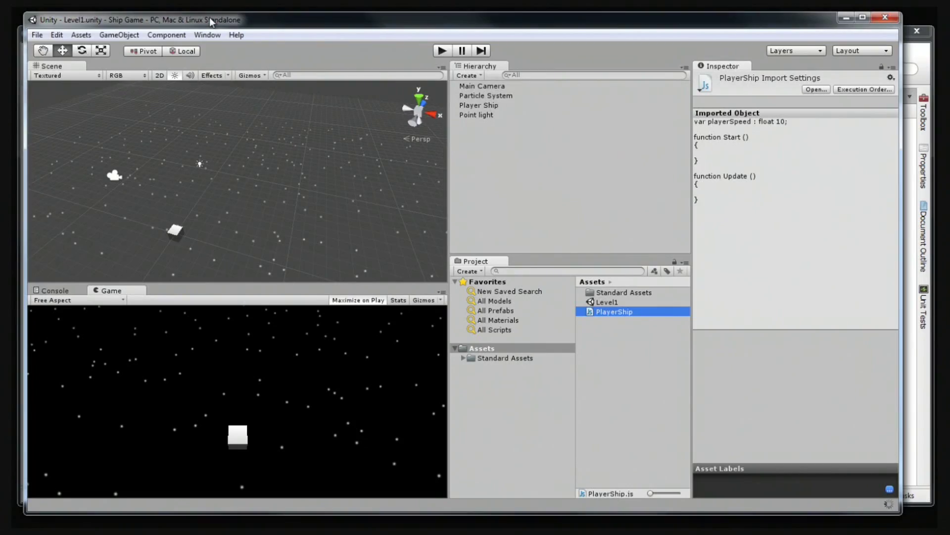
{"action": "left_click", "coordinate": [180, 232]}
{"action": "left_click_drag", "start_coordinate": [218, 242], "coordinate": [354, 233]}
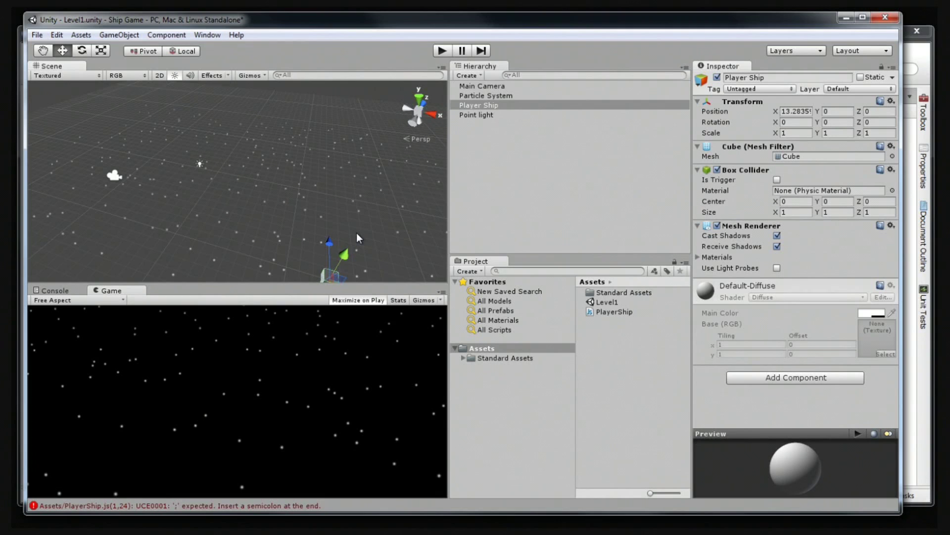
{"action": "left_click_drag", "start_coordinate": [356, 234], "coordinate": [213, 270]}
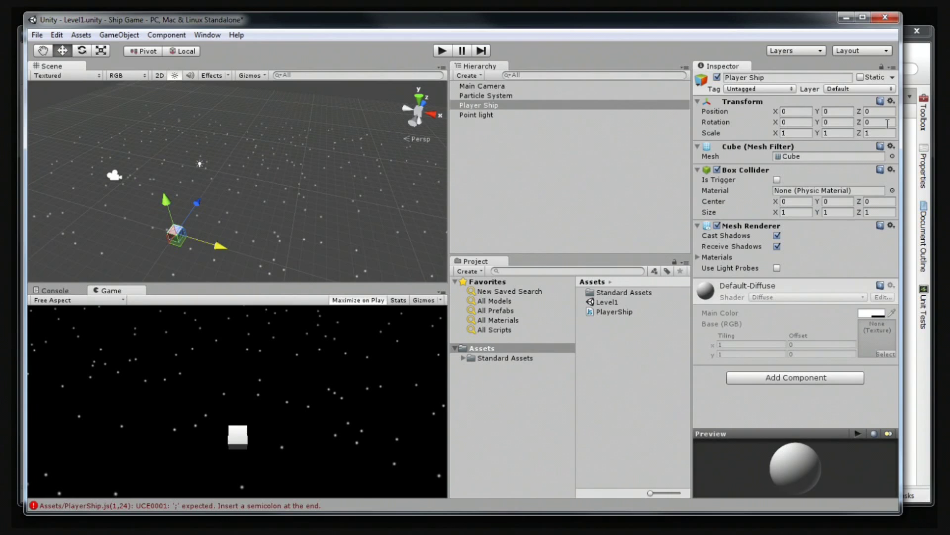
Switch back to MonoDevelop and save PlayerShip.js.
{"action": "left_click", "coordinate": [931, 81]}
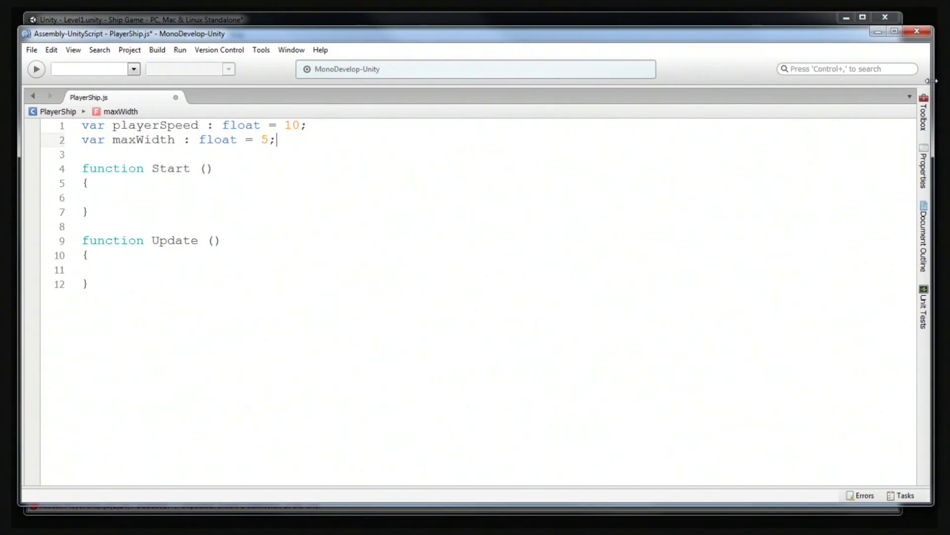
{"action": "left_click", "coordinate": [662, 15]}
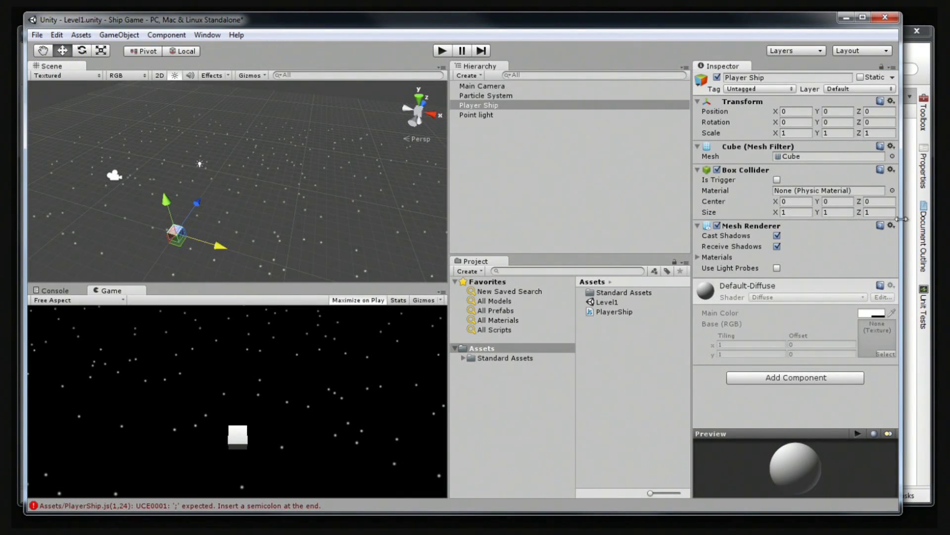
{"action": "left_click", "coordinate": [912, 99]}
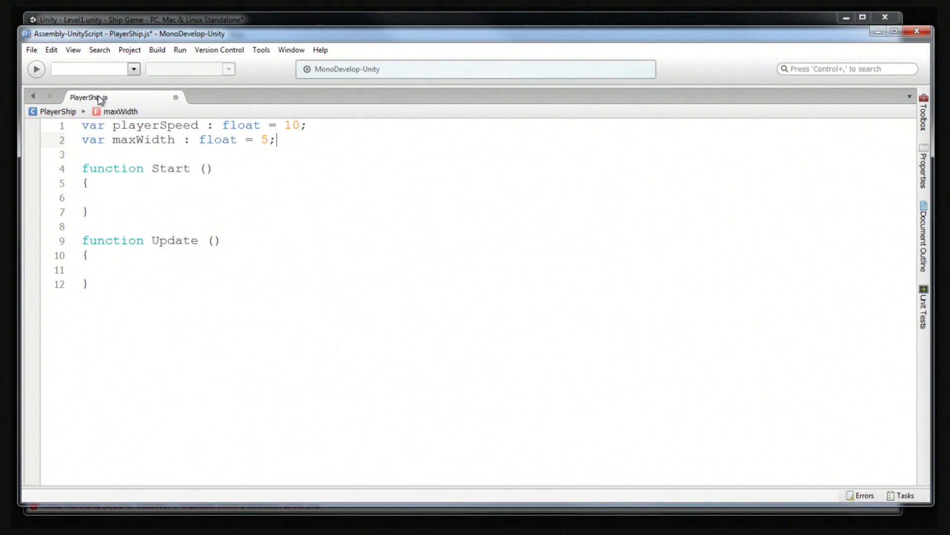
{"action": "key", "text": "ctrl+s"}
Begin a statement inside the Update function with transform.position.x +=.
{"action": "left_click", "coordinate": [150, 265]}
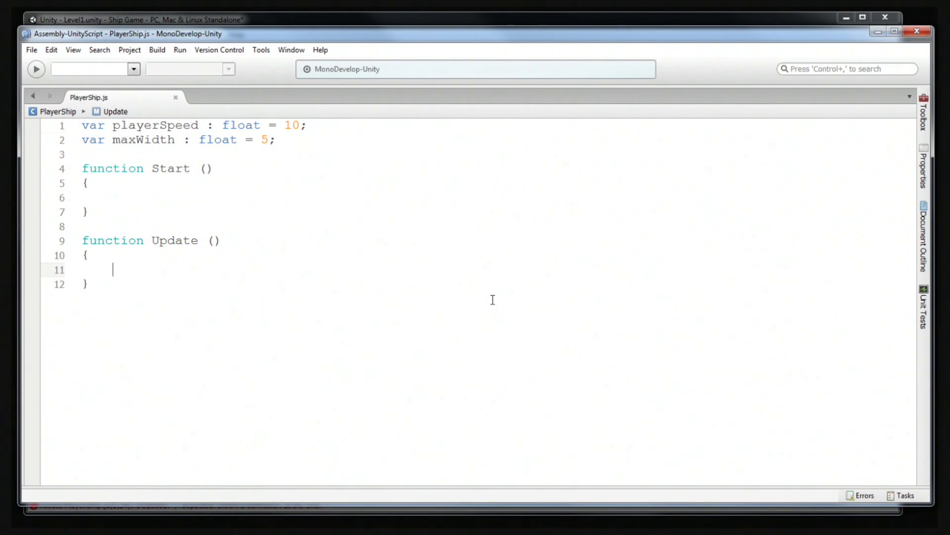
{"action": "type", "text": "t"}
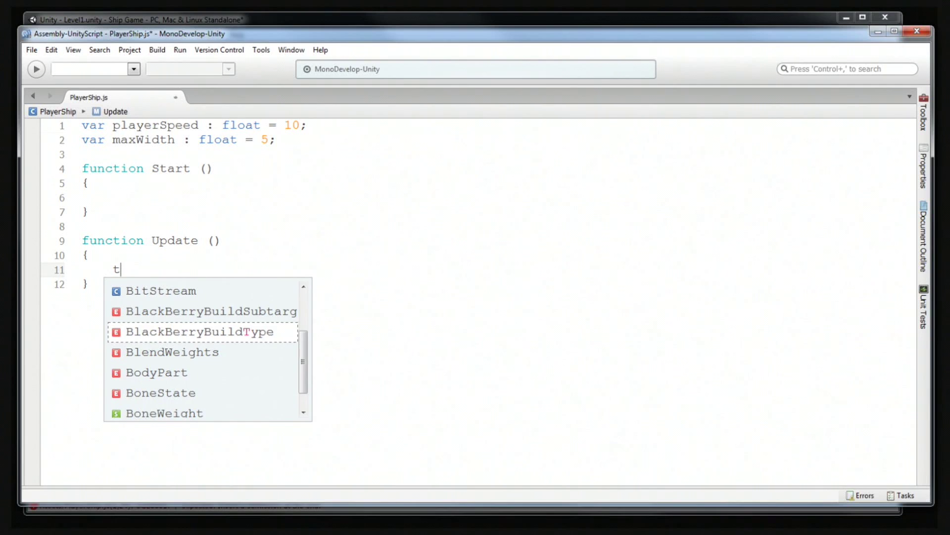
{"action": "type", "text": "ransform.position"}
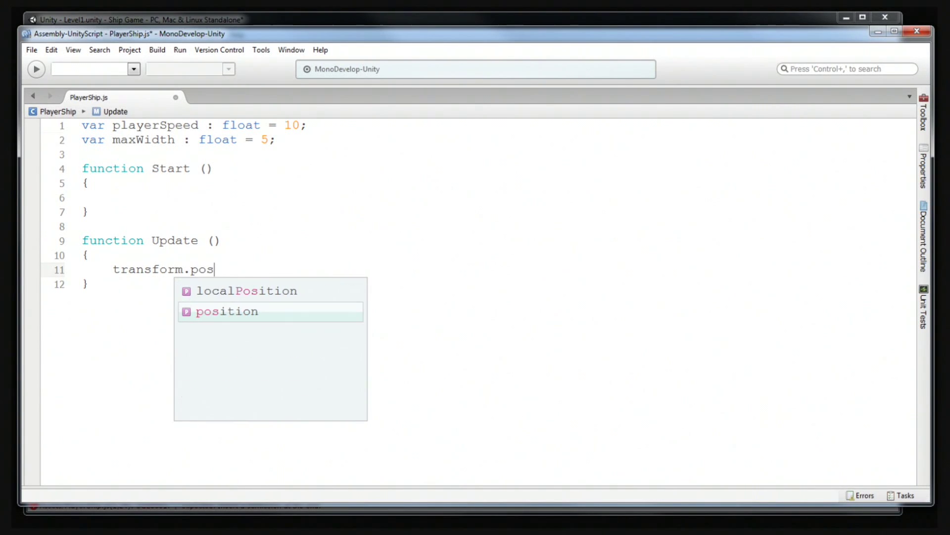
{"action": "key", "text": "Return"}
{"action": "type", "text": "."}
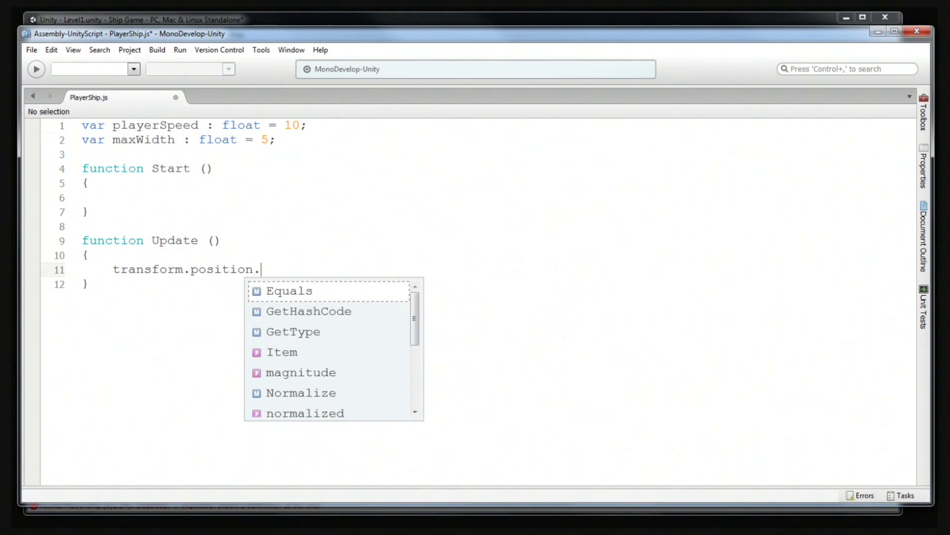
{"action": "type", "text": "x += "}
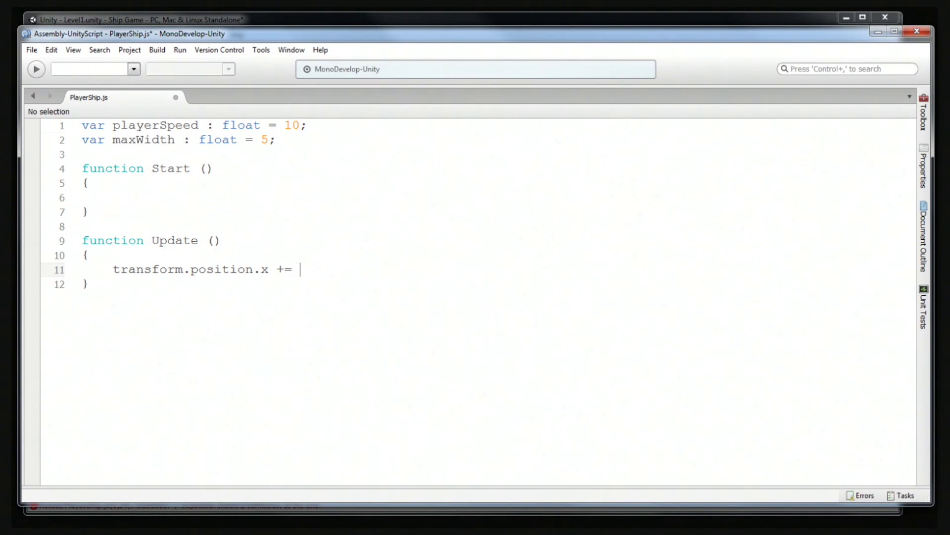
Continue the Update statement with Input.GetAxis("Horizontal" after the += operator.
{"action": "type", "text": "Inpu"}
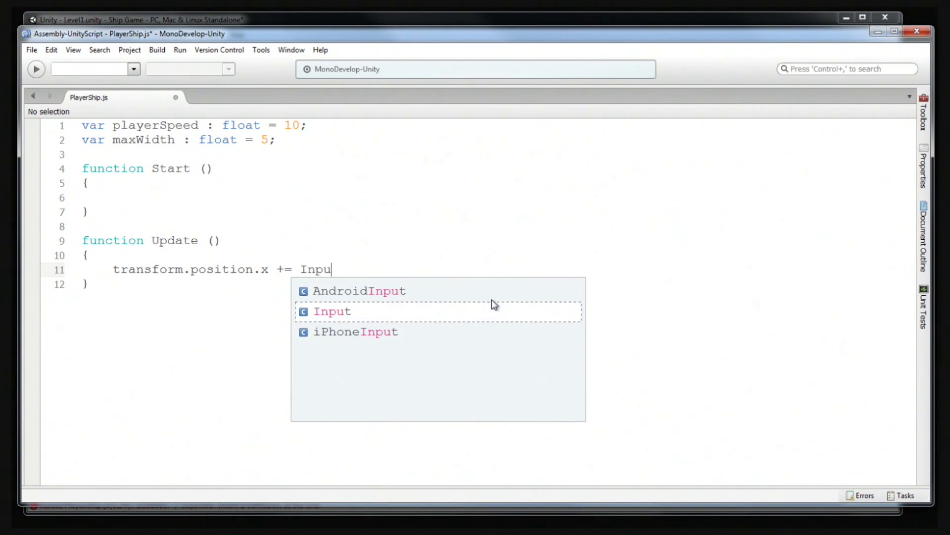
{"action": "type", "text": "t.Get"}
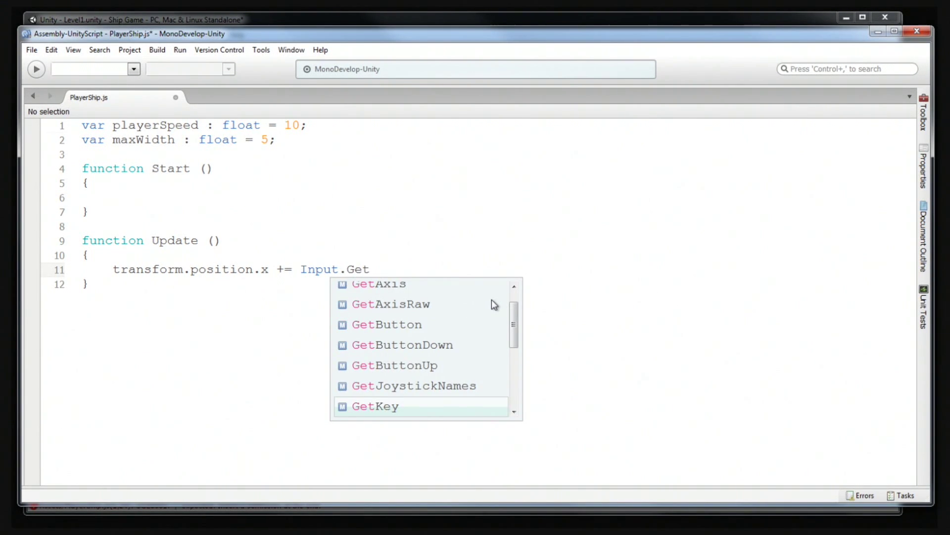
{"action": "key", "text": "Return"}
{"action": "type", "text": "(\"H"}
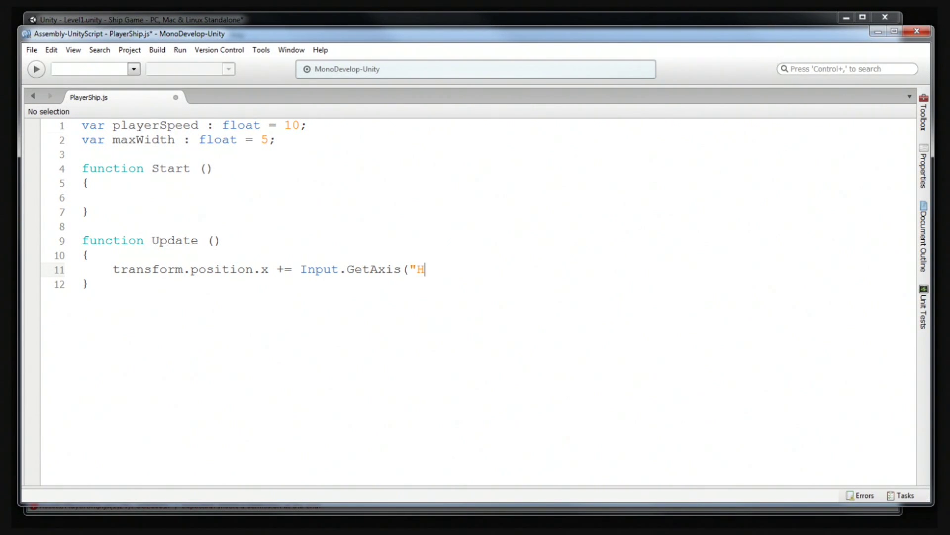
{"action": "type", "text": "orizontal\""}
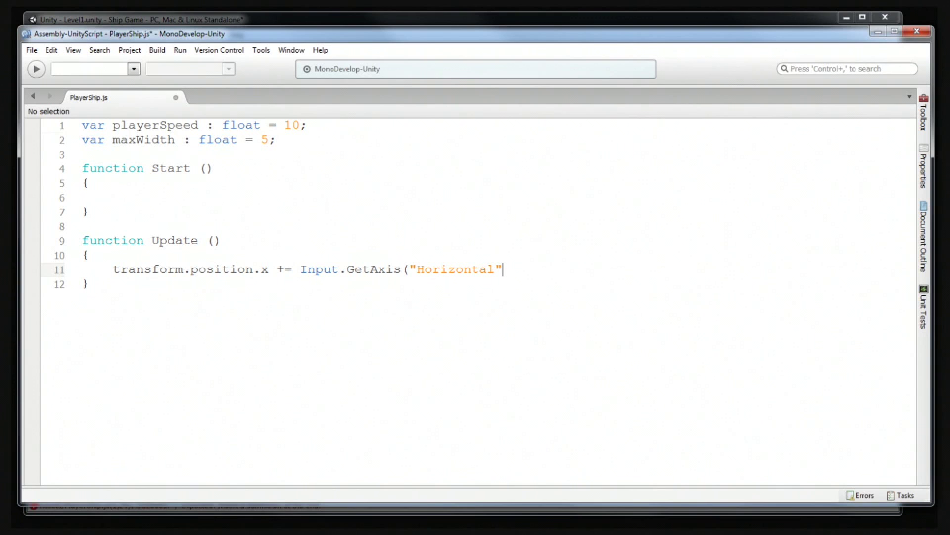
Close the GetAxis call, multiply it by playerSpeed and Time.deltaTime, end the statement with a semicolon and save the script.
{"action": "type", "text": ") * player"}
{"action": "key", "text": "Return"}
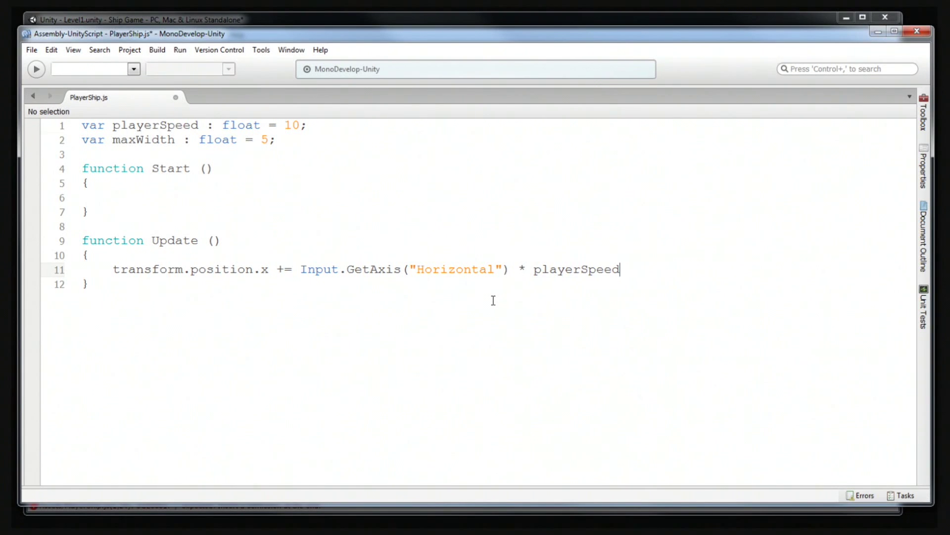
{"action": "type", "text": "* Ti"}
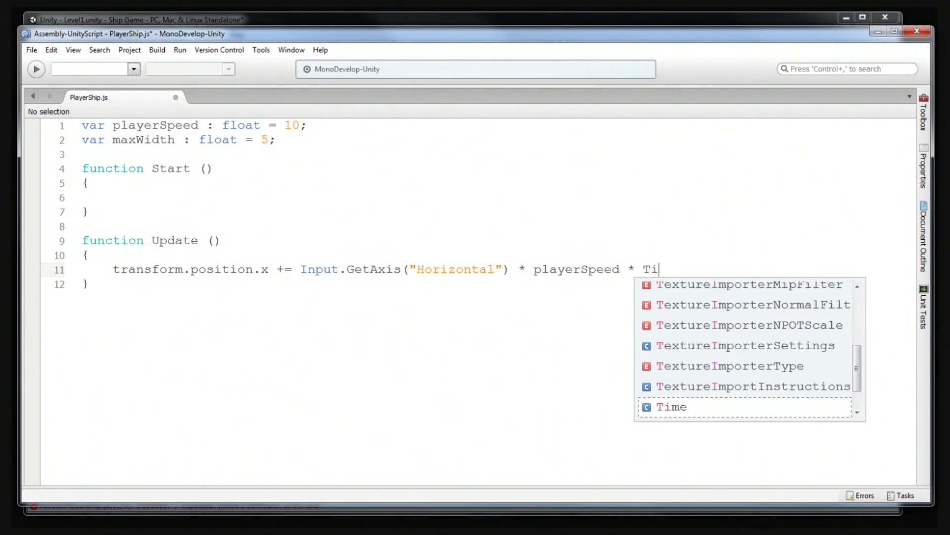
{"action": "type", "text": "me.de"}
{"action": "key", "text": "Return"}
{"action": "type", "text": ";"}
{"action": "key", "text": "ctrl+s"}
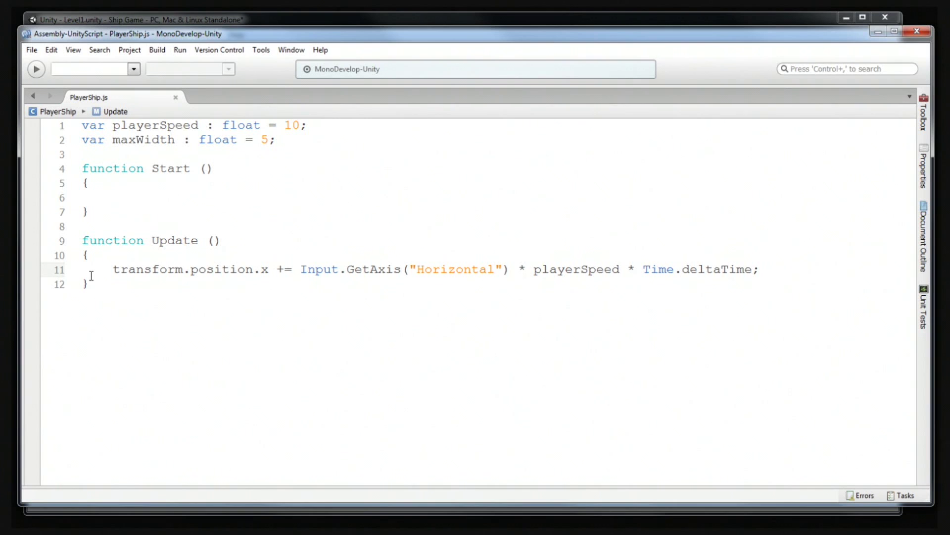
Highlight the word transform in the Update statement to examine it.
{"action": "left_click_drag", "start_coordinate": [112, 269], "coordinate": [182, 269]}
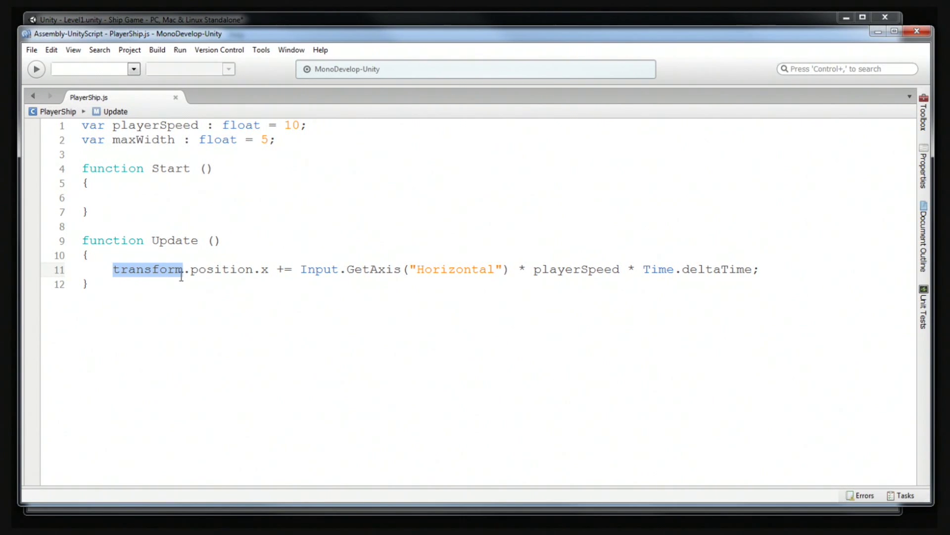
{"action": "left_click", "coordinate": [113, 270]}
{"action": "left_click_drag", "start_coordinate": [113, 269], "coordinate": [118, 269]}
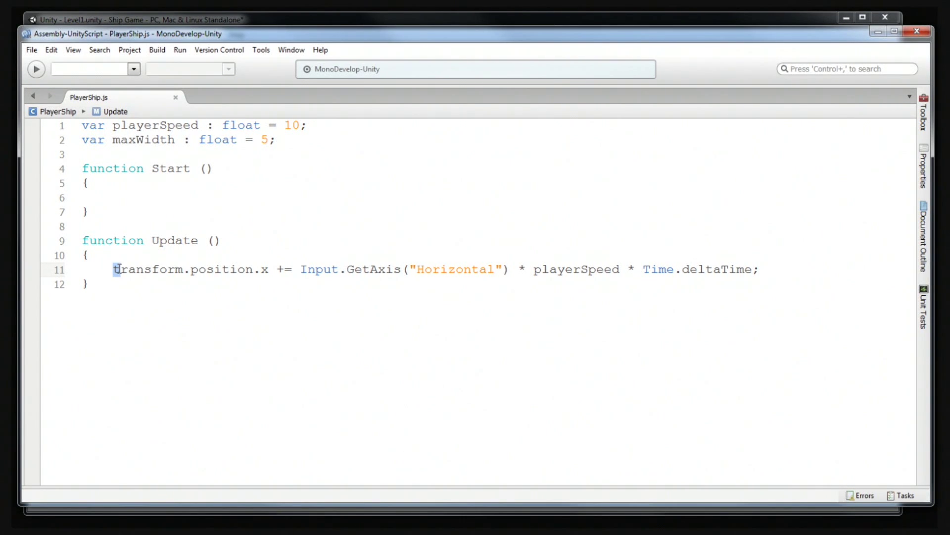
{"action": "left_click", "coordinate": [115, 272]}
{"action": "left_click_drag", "start_coordinate": [112, 269], "coordinate": [182, 275]}
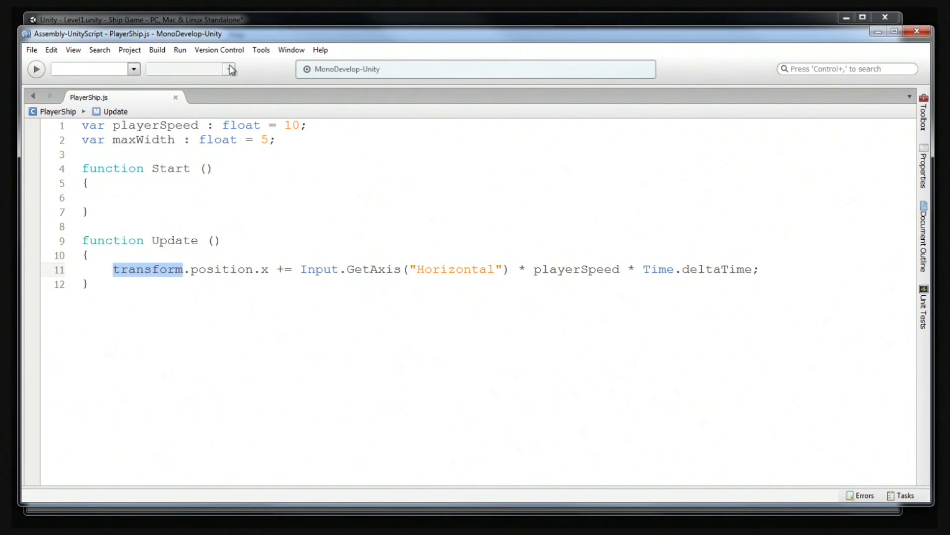
Switch to Unity, shift the Player Ship's X position to 0.54 and undo the last changes.
{"action": "left_click", "coordinate": [257, 17]}
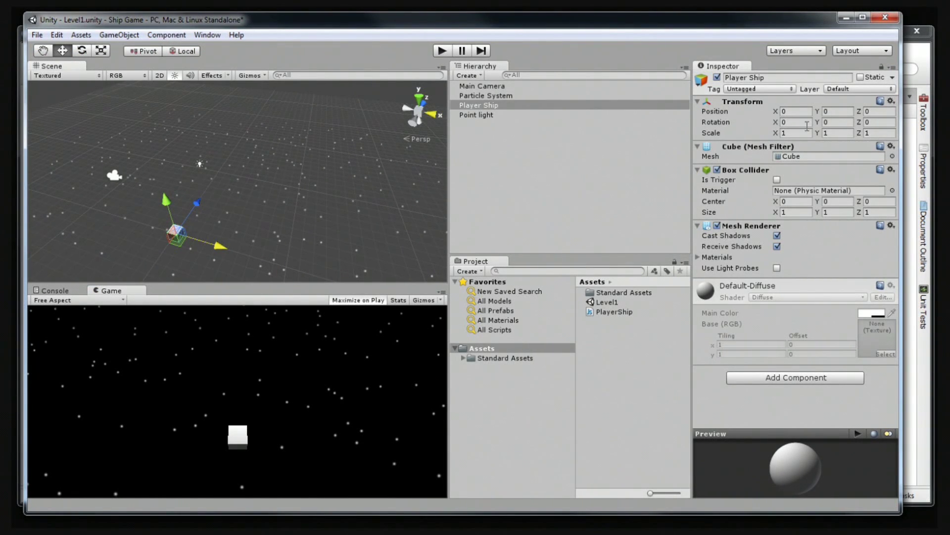
{"action": "left_click_drag", "start_coordinate": [776, 111], "coordinate": [798, 141]}
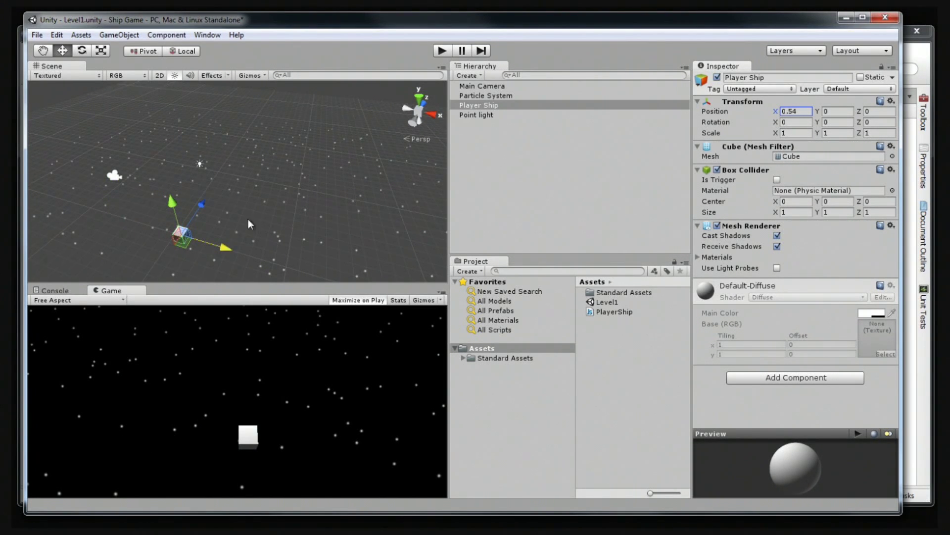
{"action": "left_click", "coordinate": [228, 255]}
{"action": "left_click", "coordinate": [180, 238]}
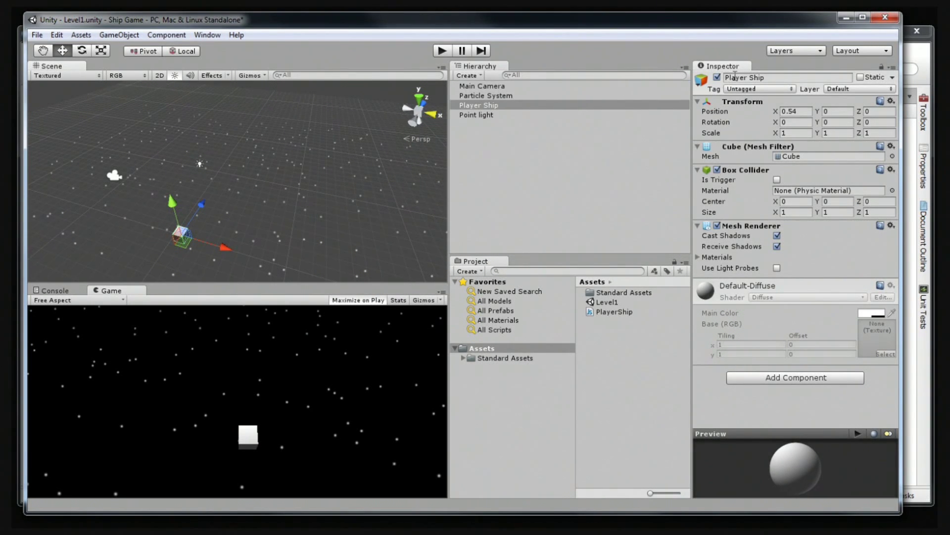
{"action": "left_click_drag", "start_coordinate": [774, 110], "coordinate": [754, 114]}
{"action": "key", "text": "ctrl+z"}
{"action": "key", "text": "ctrl+z"}
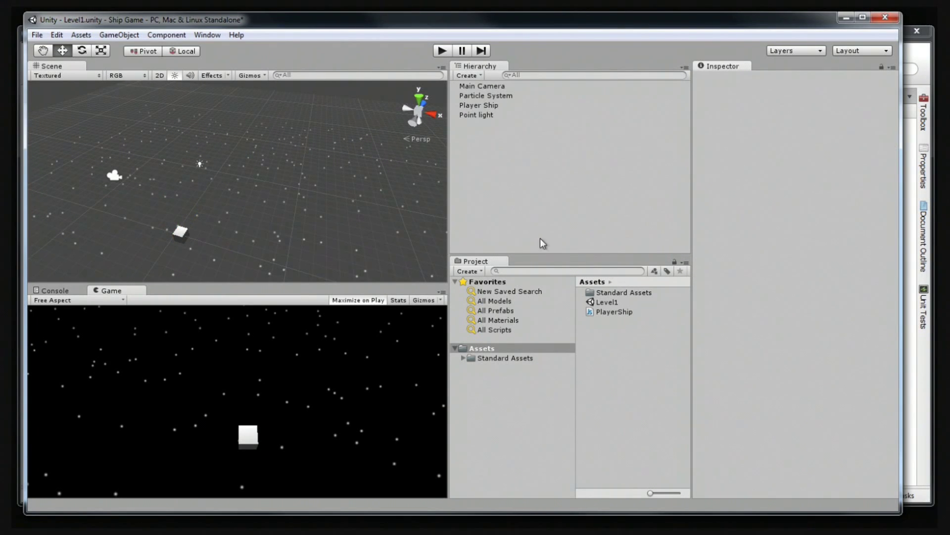
Select the Player Ship and set its X position to 0.
{"action": "left_click", "coordinate": [474, 105]}
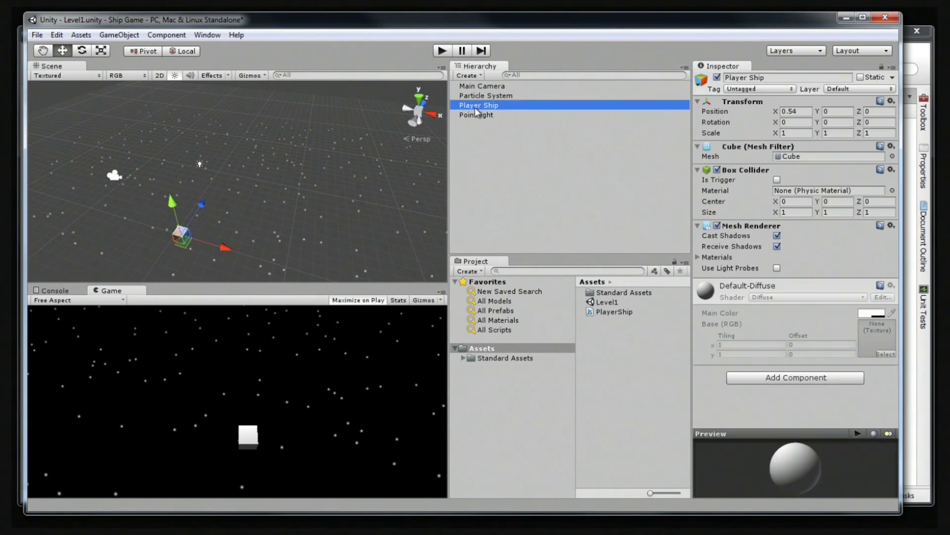
{"action": "left_click", "coordinate": [800, 111]}
{"action": "type", "text": "0"}
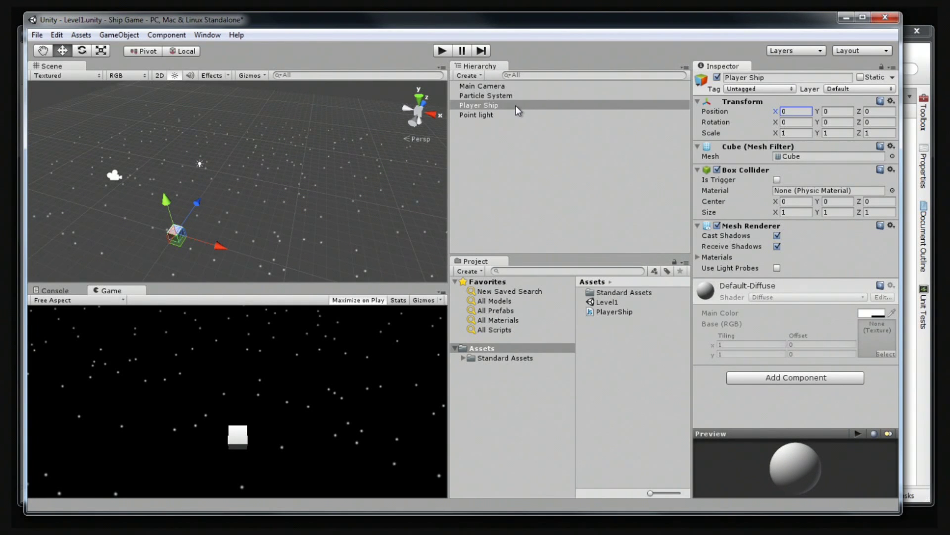
Compare transform.position.x in the MonoDevelop script with the Player Ship's X position in Unity, and examine the += operator.
{"action": "left_click", "coordinate": [932, 59]}
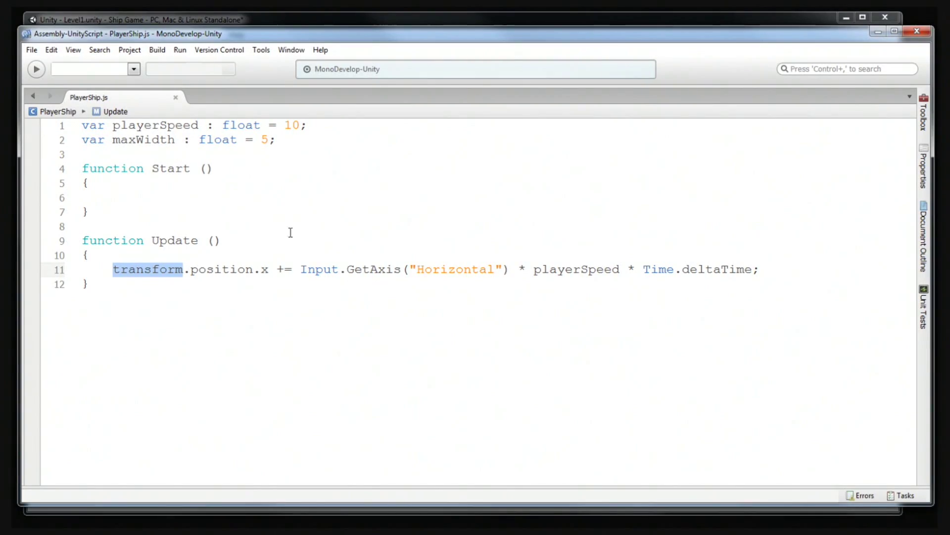
{"action": "left_click", "coordinate": [191, 270]}
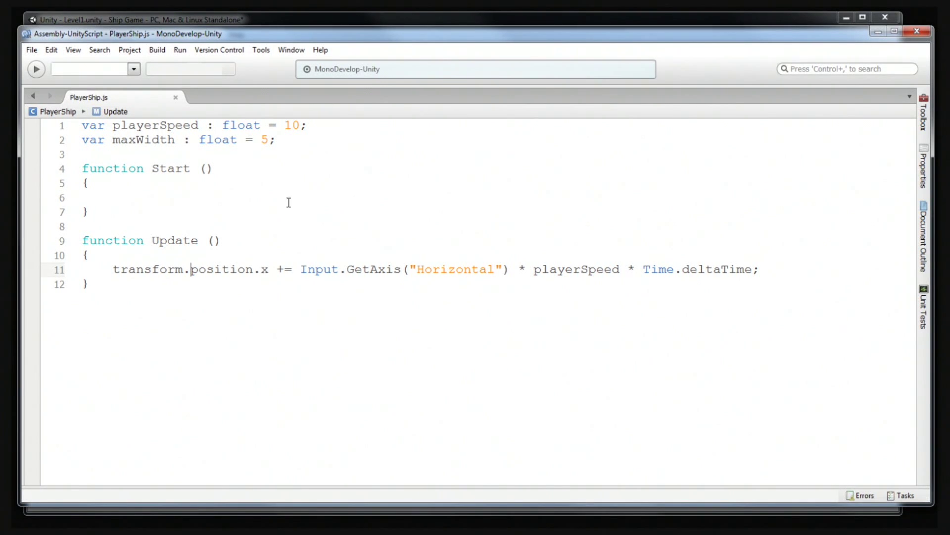
{"action": "left_click", "coordinate": [354, 23]}
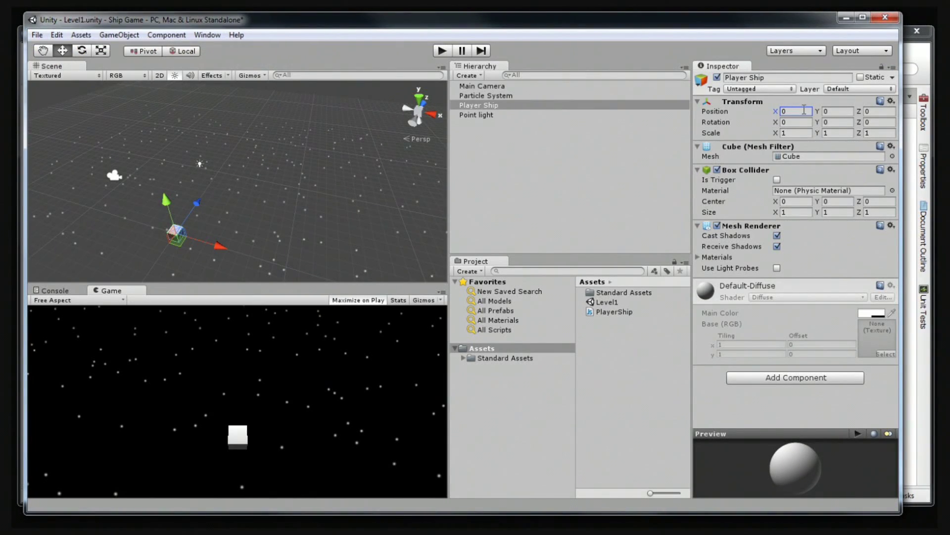
{"action": "left_click", "coordinate": [777, 112]}
{"action": "left_click", "coordinate": [929, 67]}
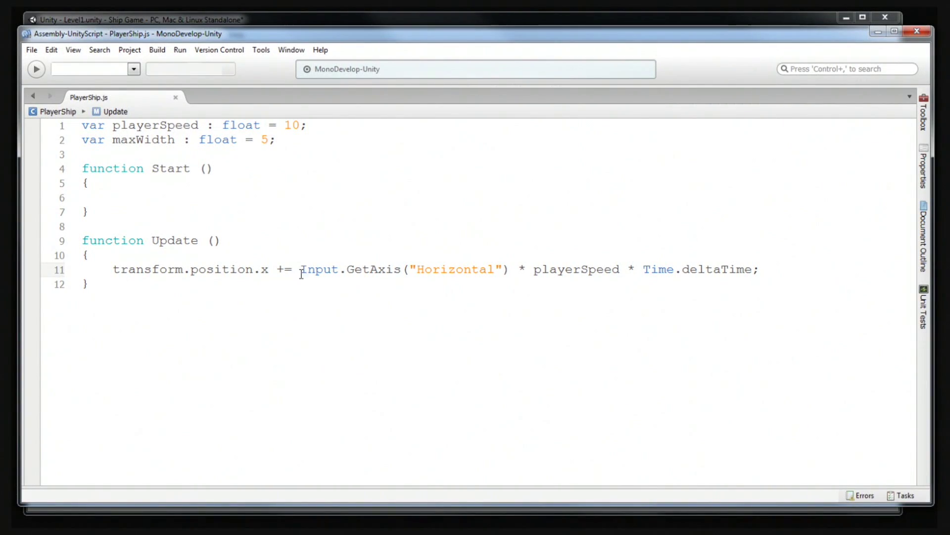
{"action": "left_click_drag", "start_coordinate": [277, 269], "coordinate": [292, 270]}
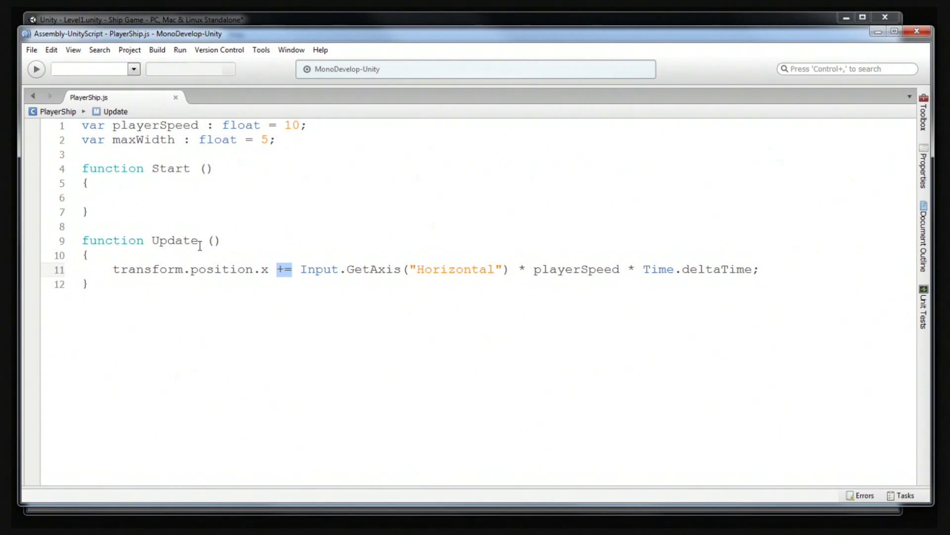
{"action": "left_click", "coordinate": [291, 268]}
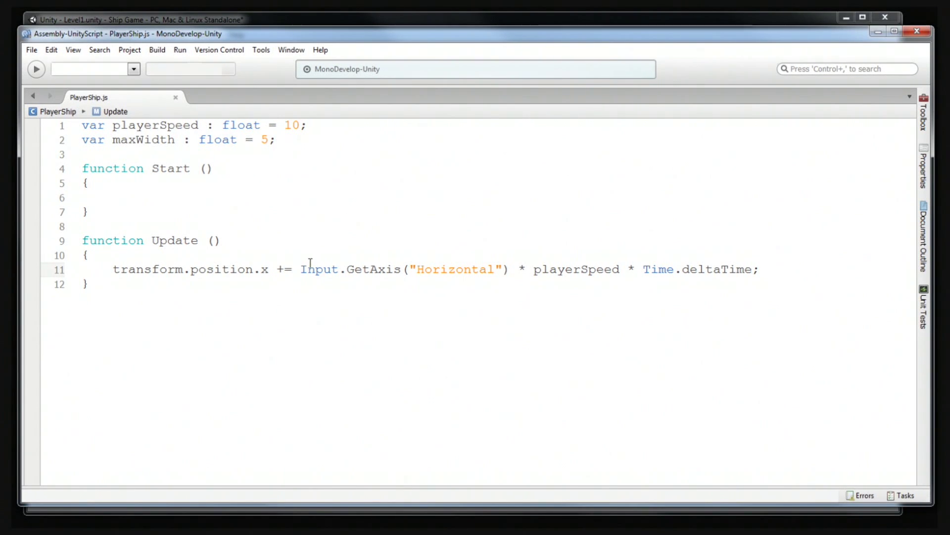
Highlight the Input.GetAxis call in the Update statement and examine its Input class.
{"action": "left_click_drag", "start_coordinate": [301, 271], "coordinate": [512, 269]}
{"action": "left_click", "coordinate": [513, 269]}
{"action": "left_click_drag", "start_coordinate": [300, 276], "coordinate": [337, 275]}
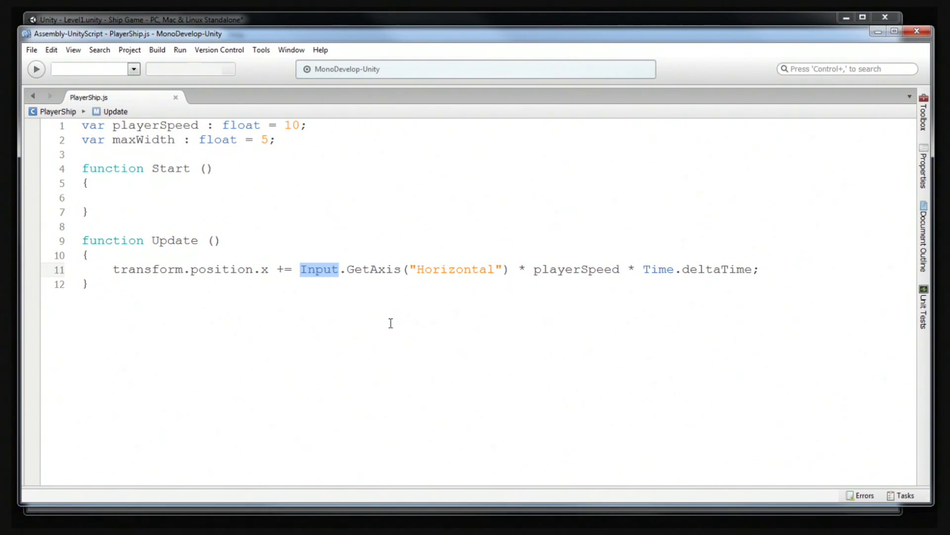
{"action": "left_click", "coordinate": [313, 276]}
{"action": "left_click_drag", "start_coordinate": [309, 275], "coordinate": [303, 276]}
{"action": "left_click", "coordinate": [348, 270]}
{"action": "double_click", "coordinate": [304, 270]}
{"action": "left_click", "coordinate": [379, 276]}
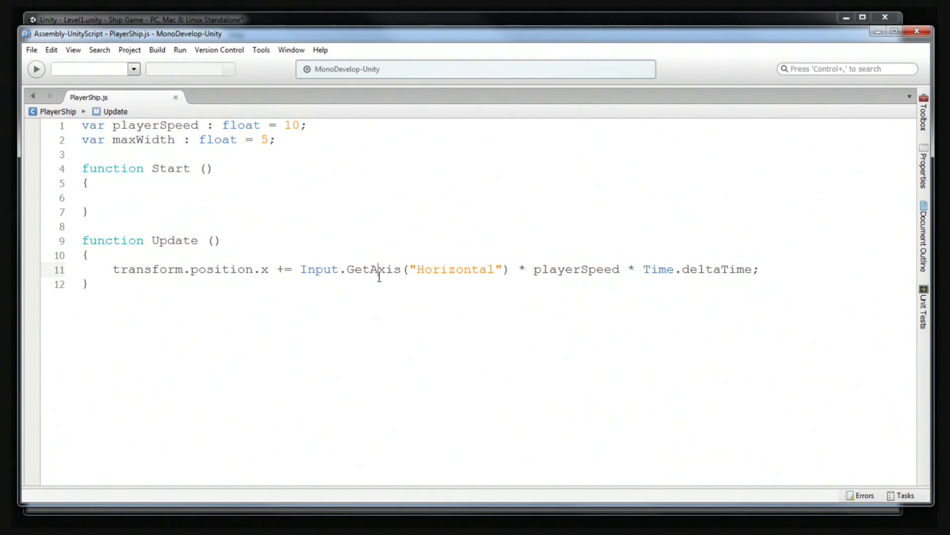
Examine the GetAxis function and its "Horizontal" argument in the movement statement.
{"action": "left_click_drag", "start_coordinate": [349, 273], "coordinate": [401, 276]}
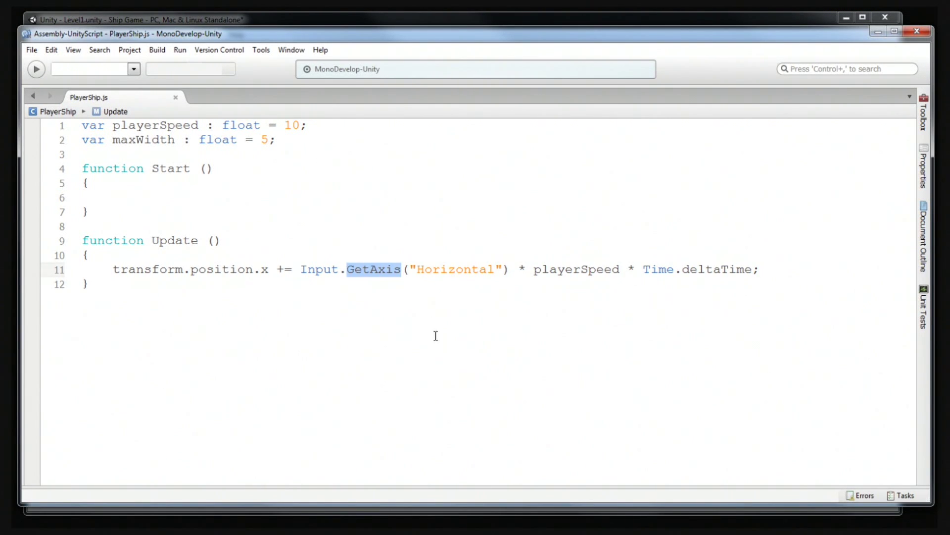
{"action": "left_click", "coordinate": [446, 282]}
{"action": "left_click", "coordinate": [410, 274]}
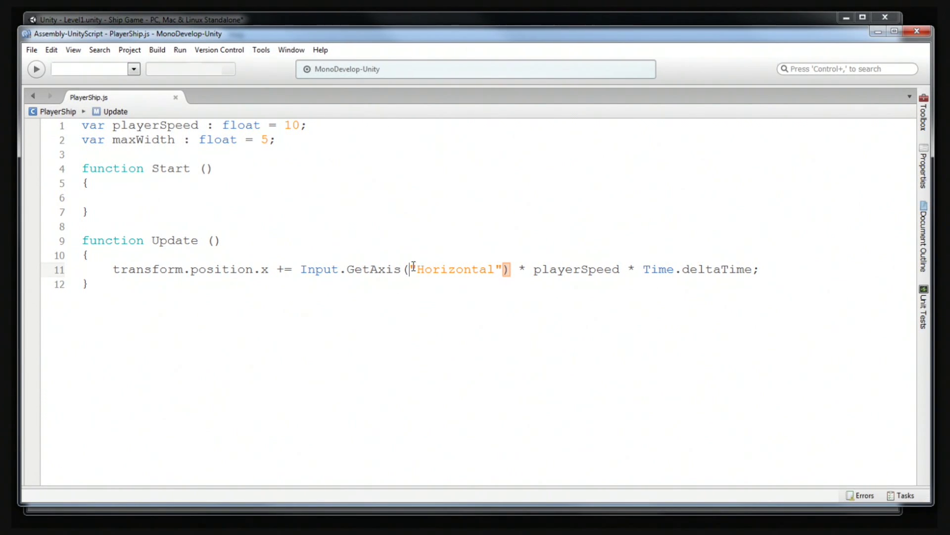
{"action": "left_click_drag", "start_coordinate": [410, 272], "coordinate": [502, 272]}
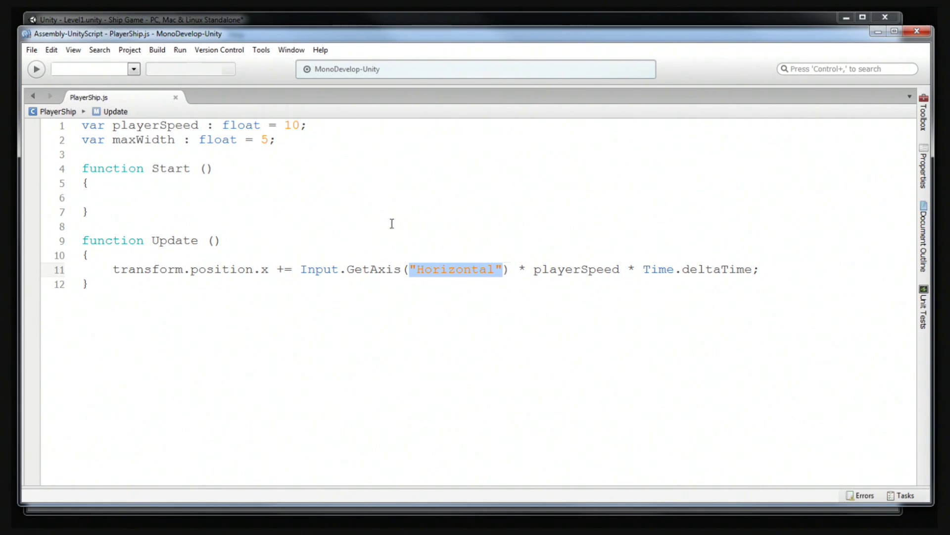
{"action": "left_click_drag", "start_coordinate": [517, 270], "coordinate": [302, 272]}
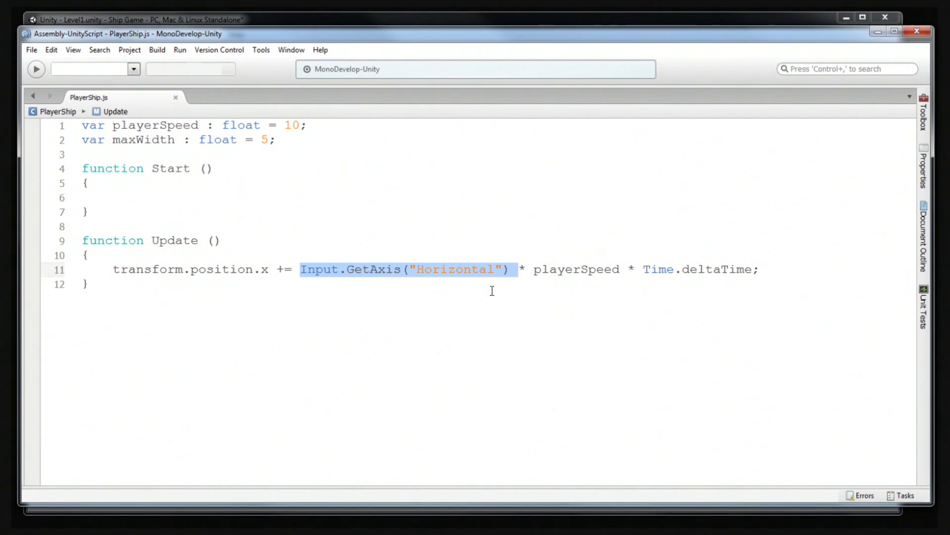
{"action": "left_click", "coordinate": [505, 272]}
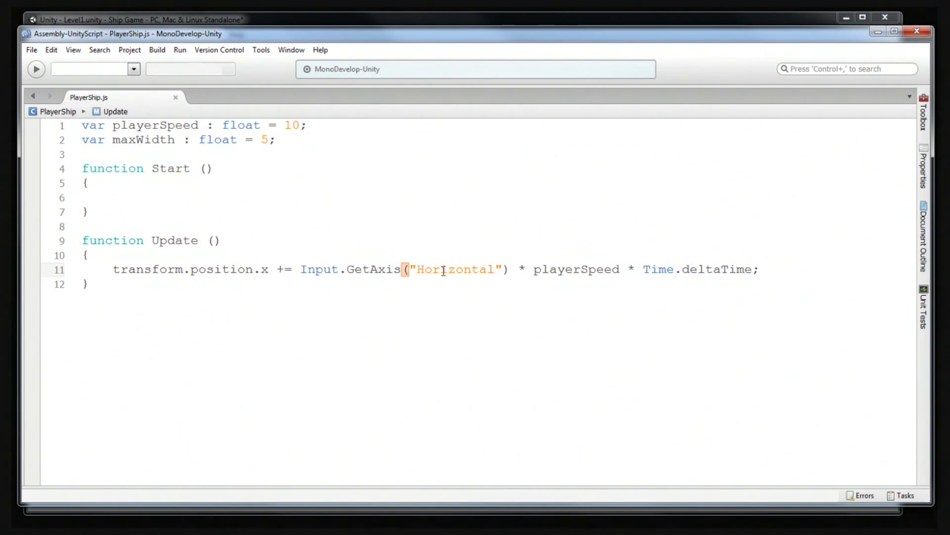
{"action": "left_click_drag", "start_coordinate": [512, 267], "coordinate": [303, 272]}
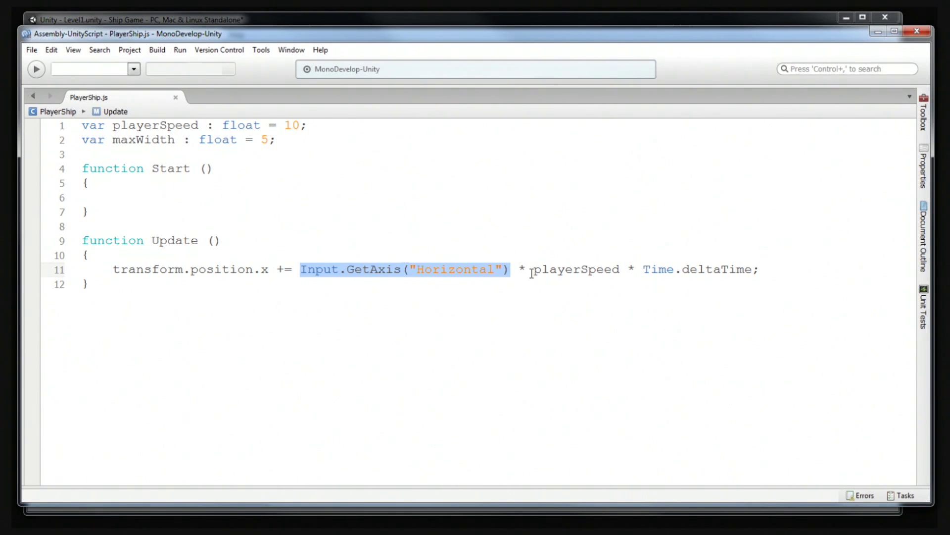
{"action": "left_click_drag", "start_coordinate": [534, 272], "coordinate": [301, 272]}
{"action": "left_click", "coordinate": [349, 270]}
{"action": "left_click_drag", "start_coordinate": [503, 269], "coordinate": [414, 262]}
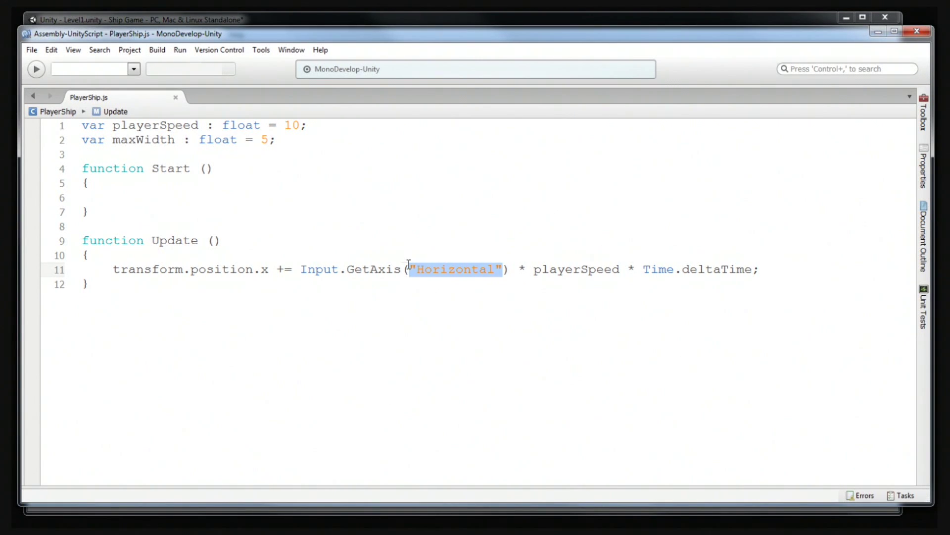
{"action": "left_click", "coordinate": [464, 268]}
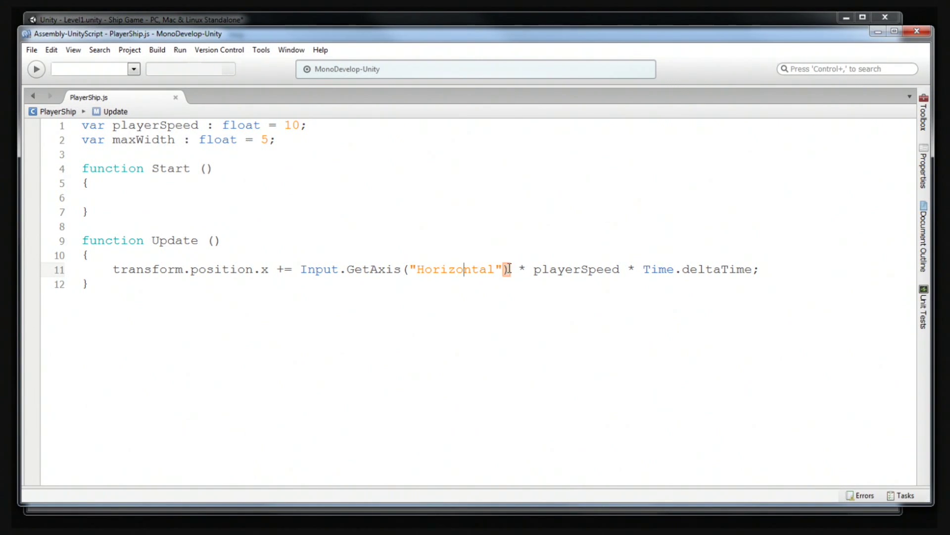
Examine how playerSpeed multiplies the horizontal input that is added to transform.position.x.
{"action": "left_click", "coordinate": [510, 270]}
{"action": "left_click_drag", "start_coordinate": [527, 270], "coordinate": [621, 269]}
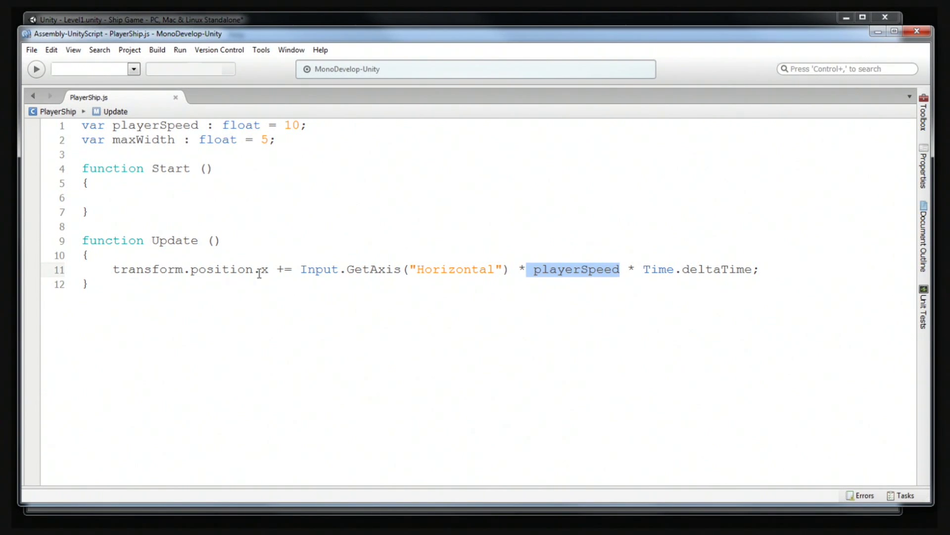
{"action": "left_click_drag", "start_coordinate": [268, 271], "coordinate": [113, 270]}
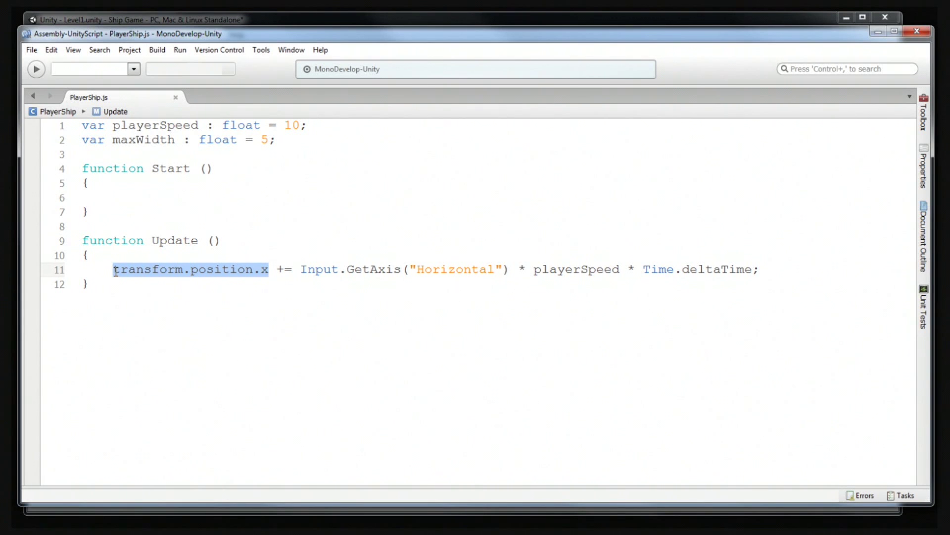
{"action": "left_click_drag", "start_coordinate": [300, 269], "coordinate": [512, 273]}
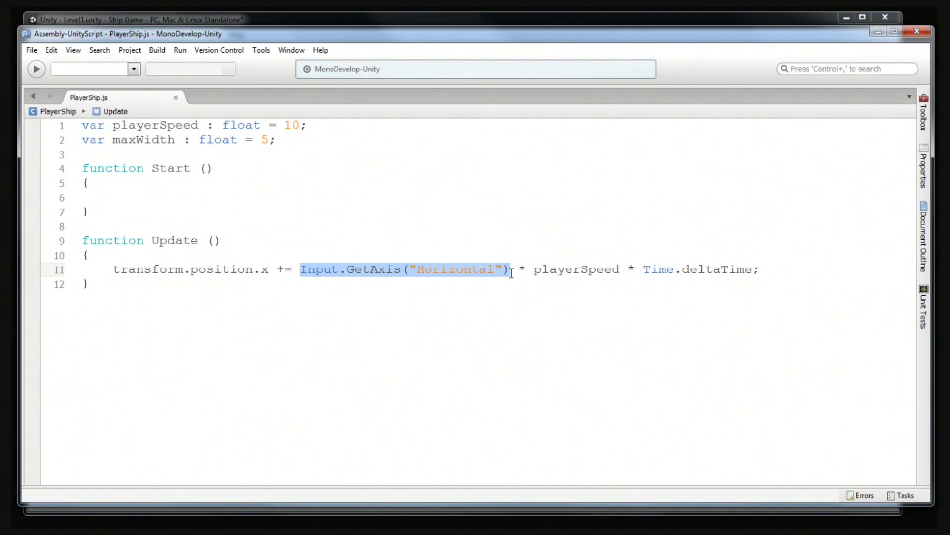
{"action": "left_click", "coordinate": [739, 250]}
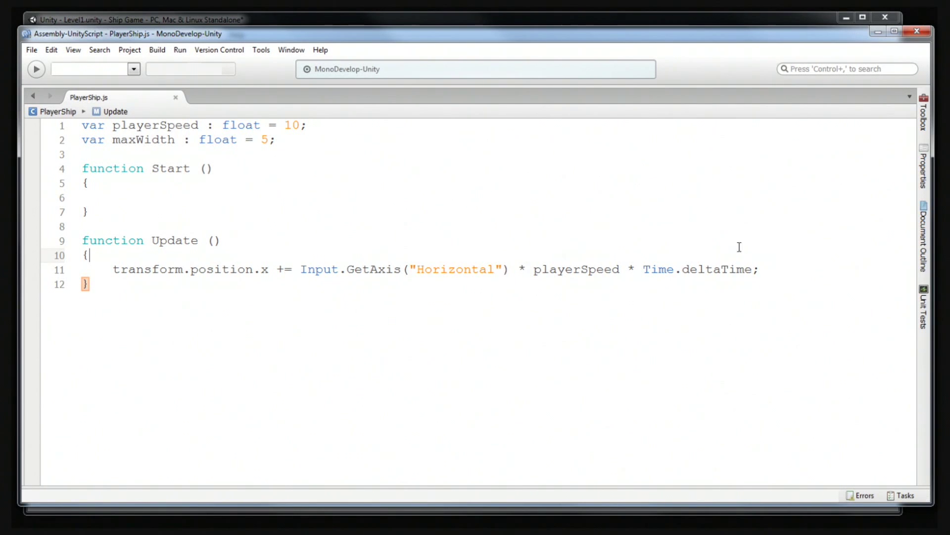
Highlight the * Time.deltaTime factor at the end of the movement statement to examine it.
{"action": "left_click_drag", "start_coordinate": [627, 270], "coordinate": [759, 276]}
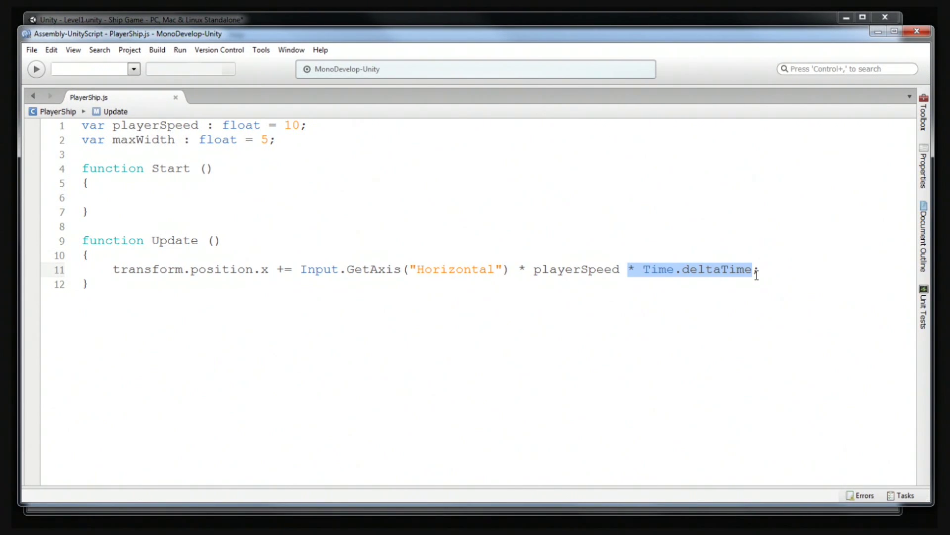
{"action": "left_click", "coordinate": [758, 272]}
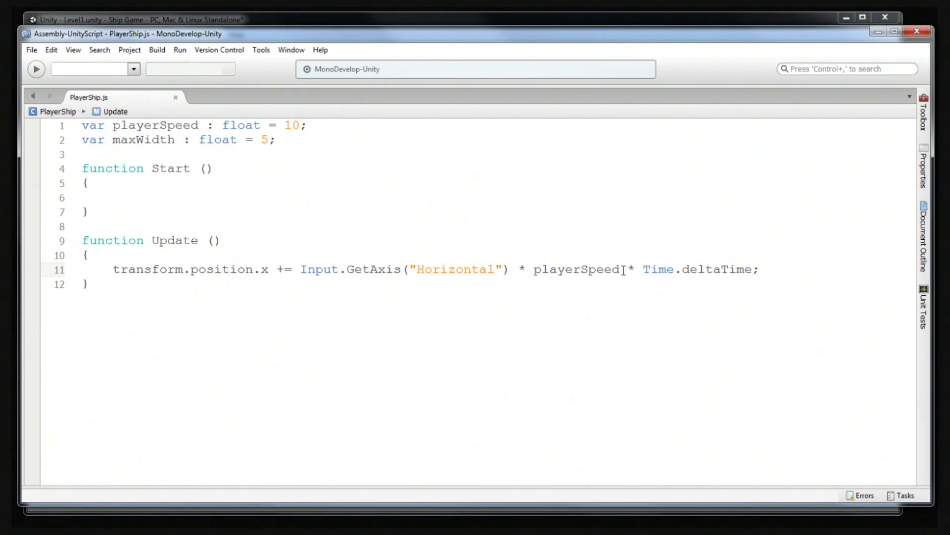
{"action": "left_click_drag", "start_coordinate": [623, 270], "coordinate": [752, 269]}
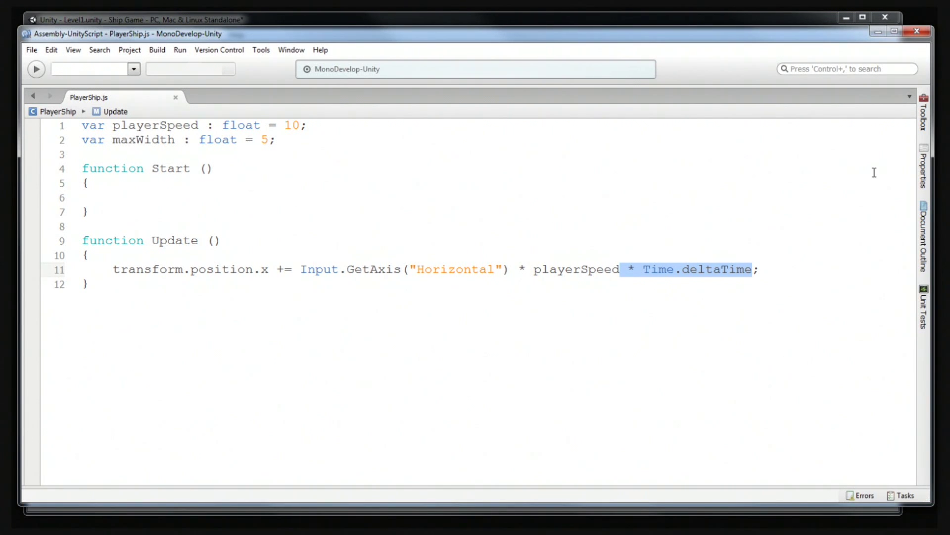
{"action": "left_click", "coordinate": [771, 267]}
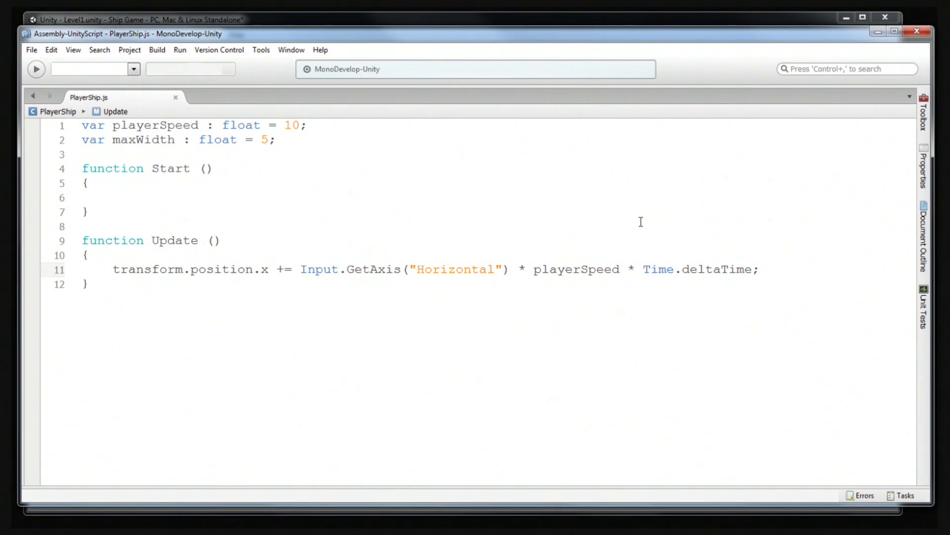
{"action": "left_click_drag", "start_coordinate": [753, 269], "coordinate": [620, 268]}
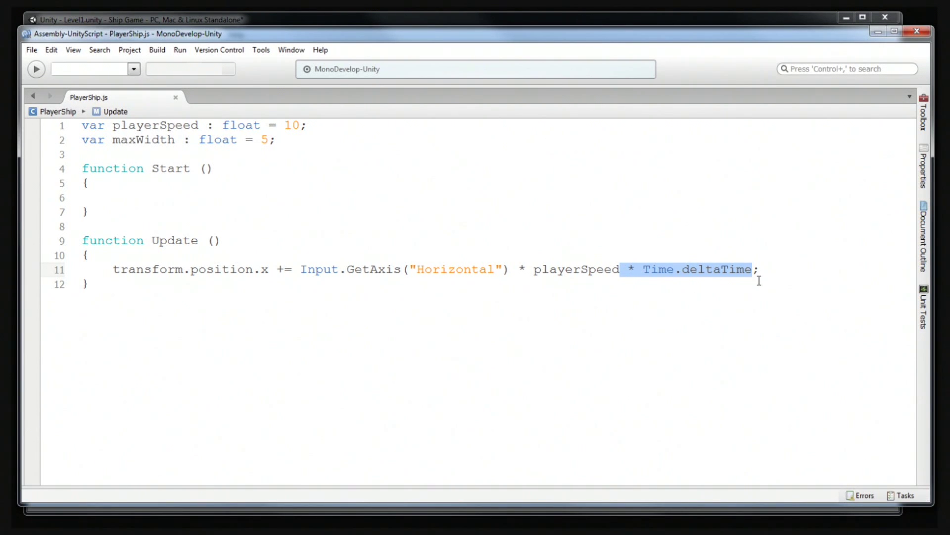
{"action": "left_click", "coordinate": [654, 280]}
{"action": "left_click", "coordinate": [625, 269]}
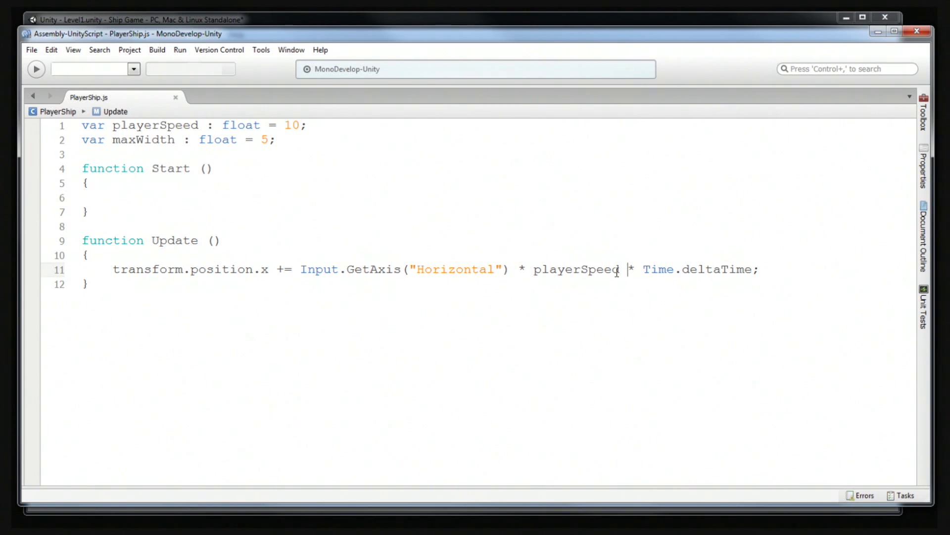
{"action": "left_click_drag", "start_coordinate": [619, 270], "coordinate": [746, 279]}
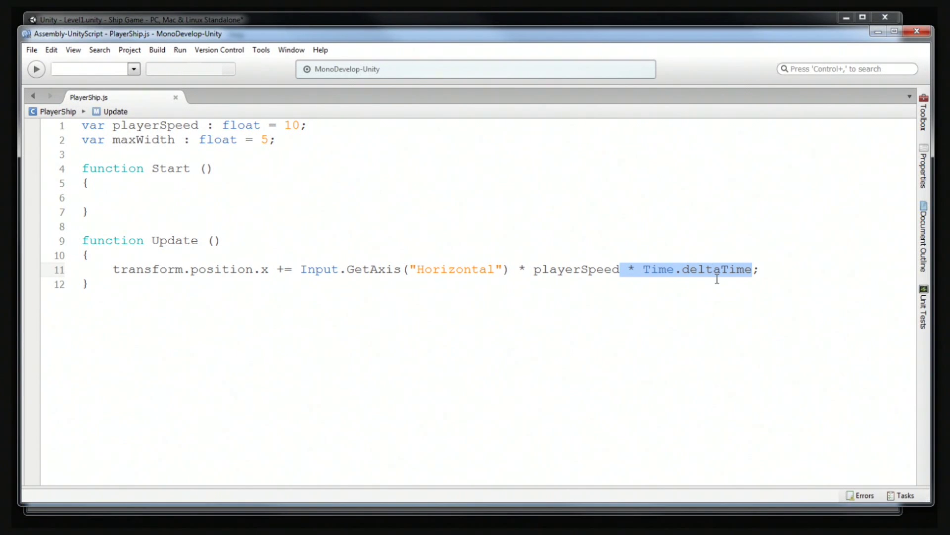
{"action": "left_click", "coordinate": [717, 280]}
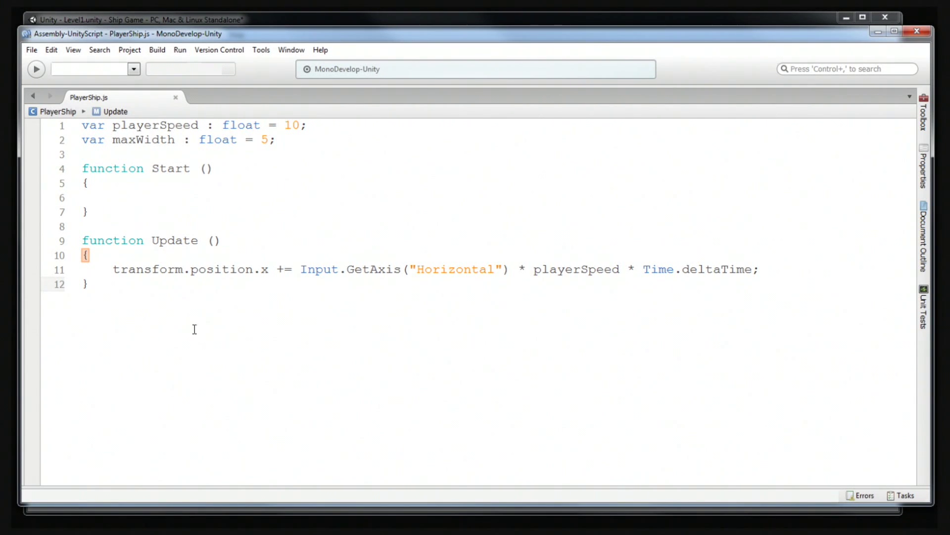
Switch to Unity and attach the PlayerShip script to the Player Ship object.
{"action": "left_click", "coordinate": [395, 22]}
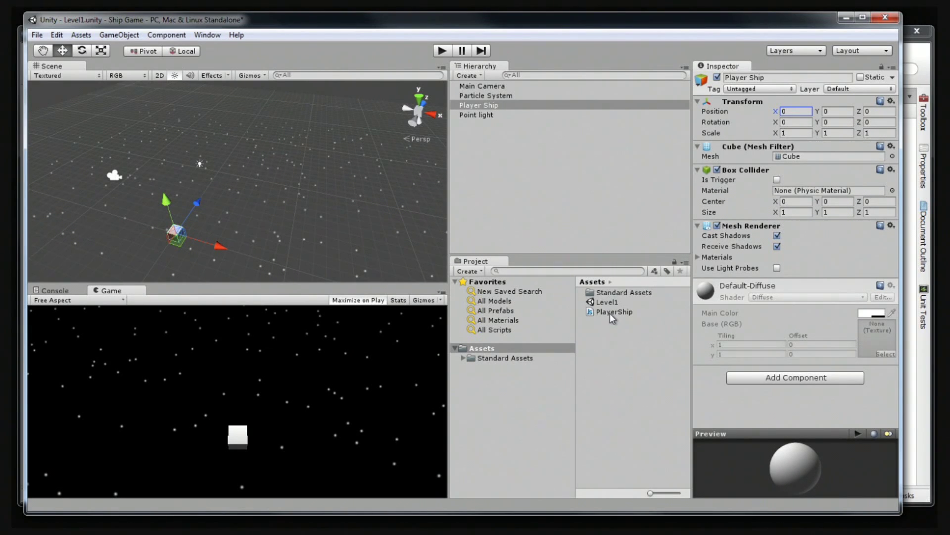
{"action": "left_click_drag", "start_coordinate": [610, 314], "coordinate": [489, 101]}
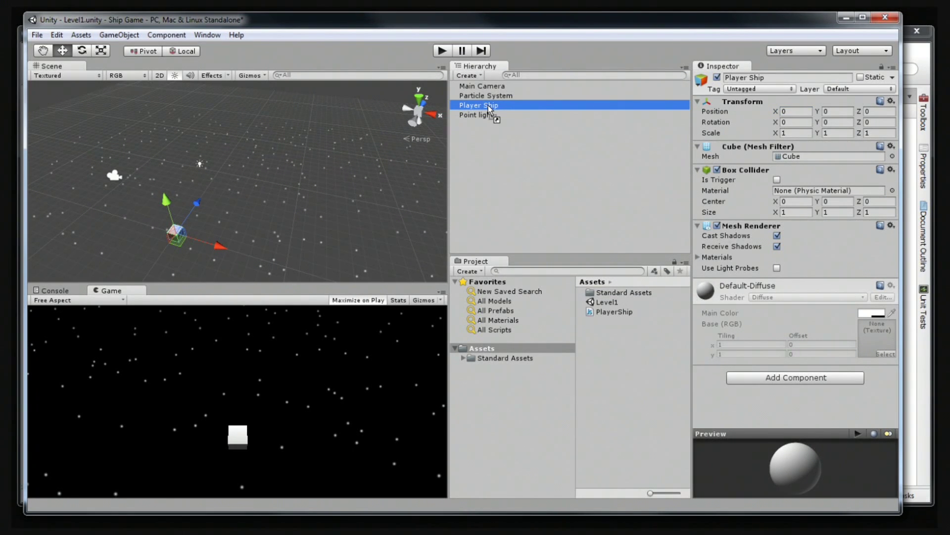
{"action": "left_click_drag", "start_coordinate": [488, 105], "coordinate": [488, 105]}
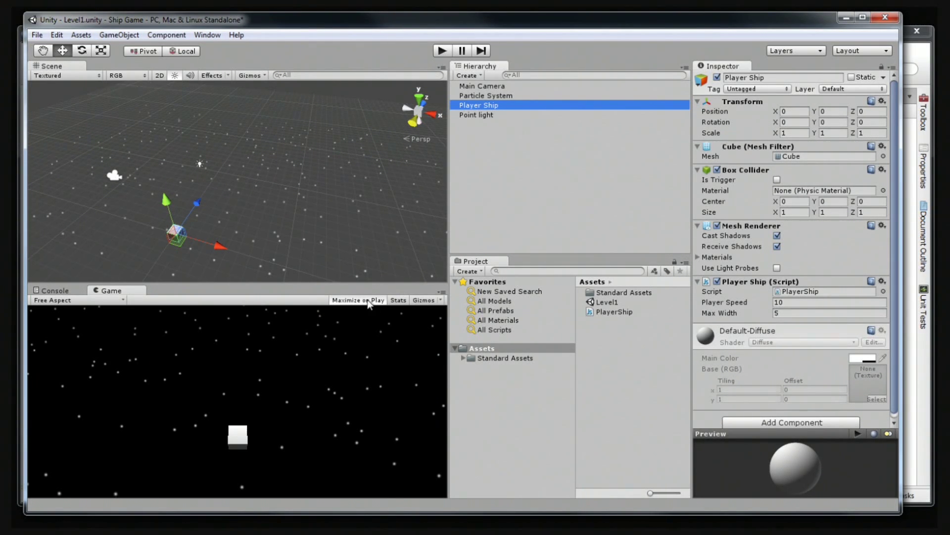
Run the game and steer the Player Ship repeatedly left and right to test its horizontal movement.
{"action": "left_click", "coordinate": [442, 50]}
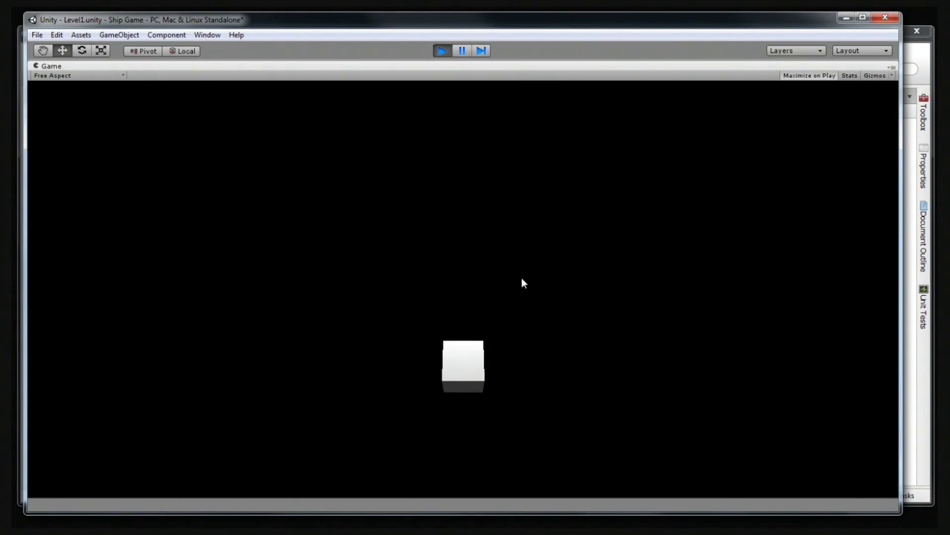
{"action": "key", "text": "Right"}
{"action": "key", "text": "Left"}
{"action": "key", "text": "Left"}
{"action": "key", "text": "Right"}
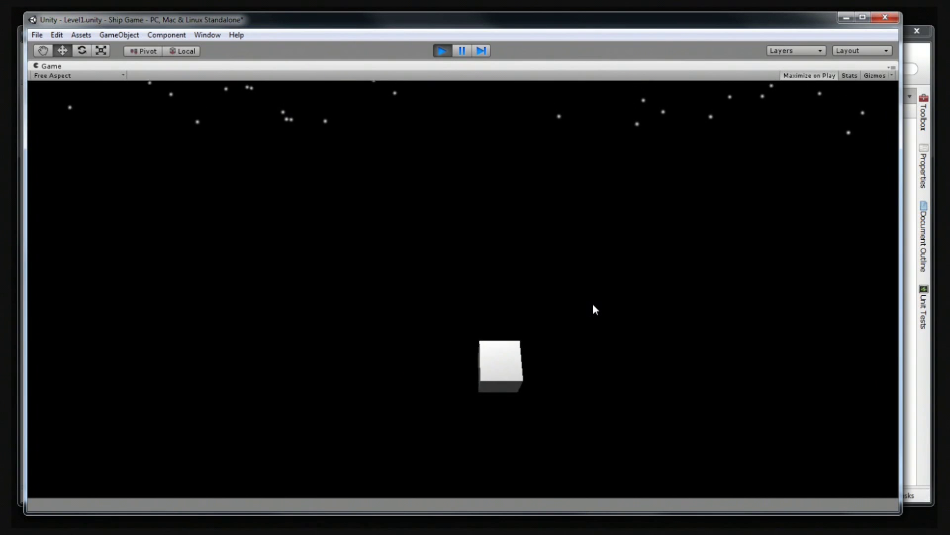
{"action": "key", "text": "Left"}
{"action": "key", "text": "Right"}
{"action": "key", "text": "Right"}
{"action": "key", "text": "Left"}
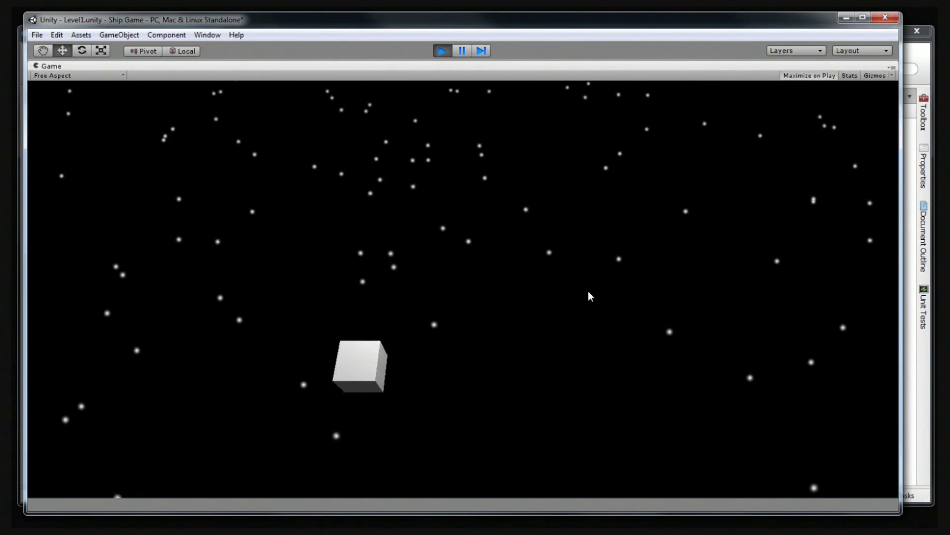
{"action": "key", "text": "Right"}
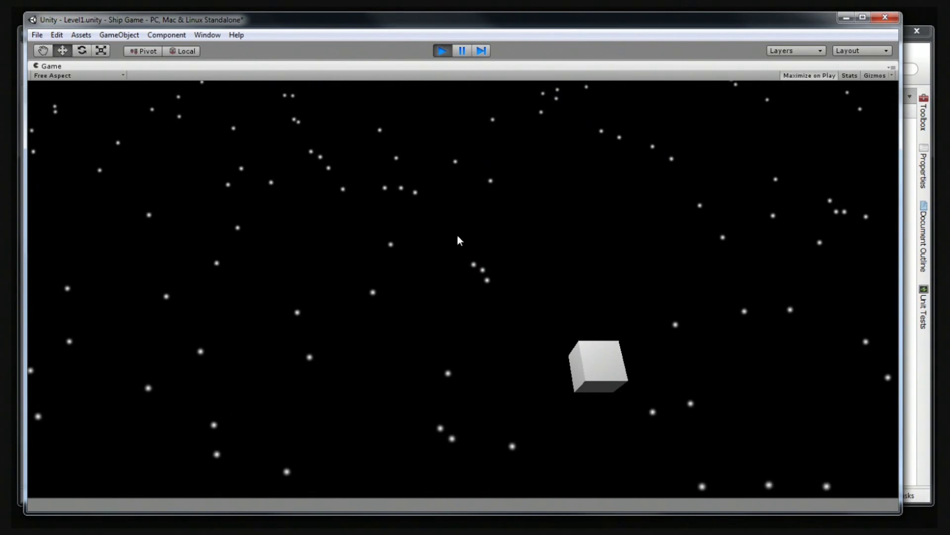
{"action": "key", "text": "Left"}
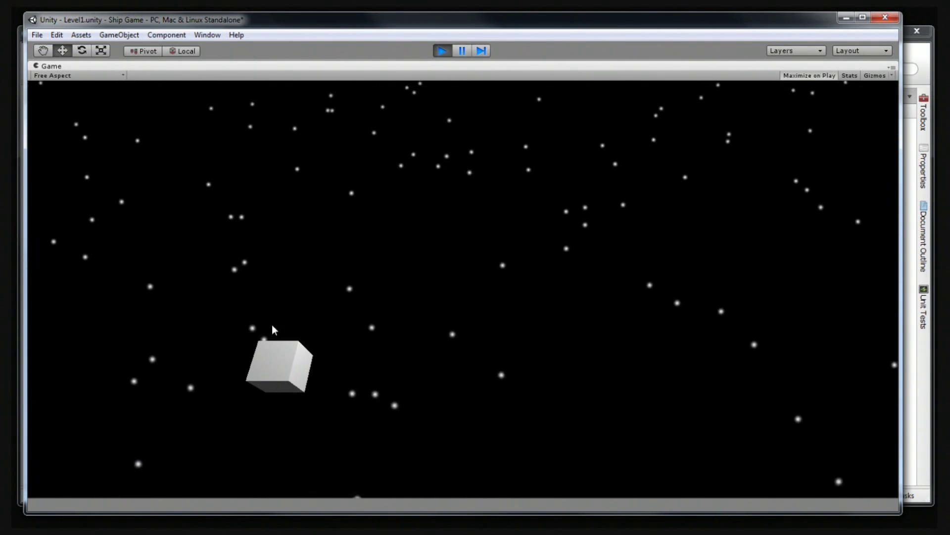
{"action": "key", "text": "Right"}
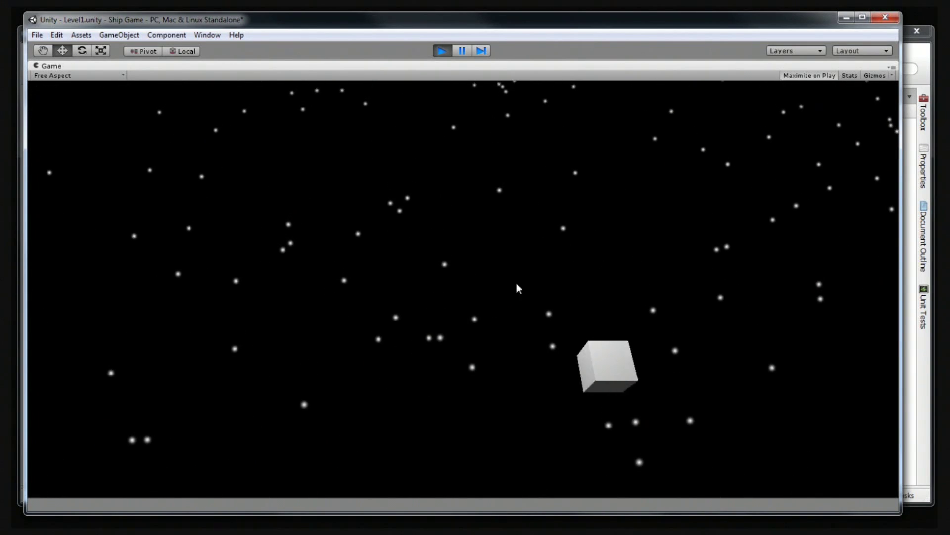
{"action": "key", "text": "Left"}
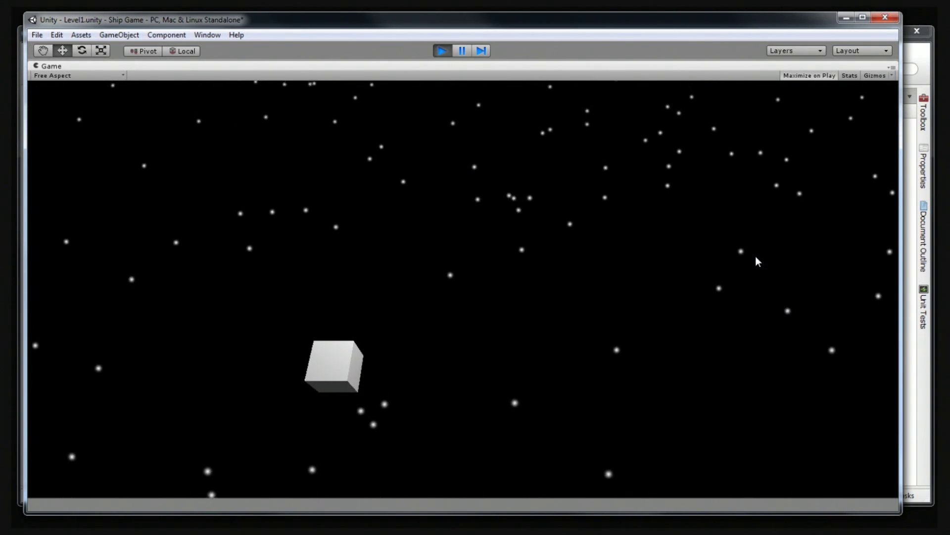
{"action": "key", "text": "Right"}
{"action": "key", "text": "Left"}
{"action": "key", "text": "Right"}
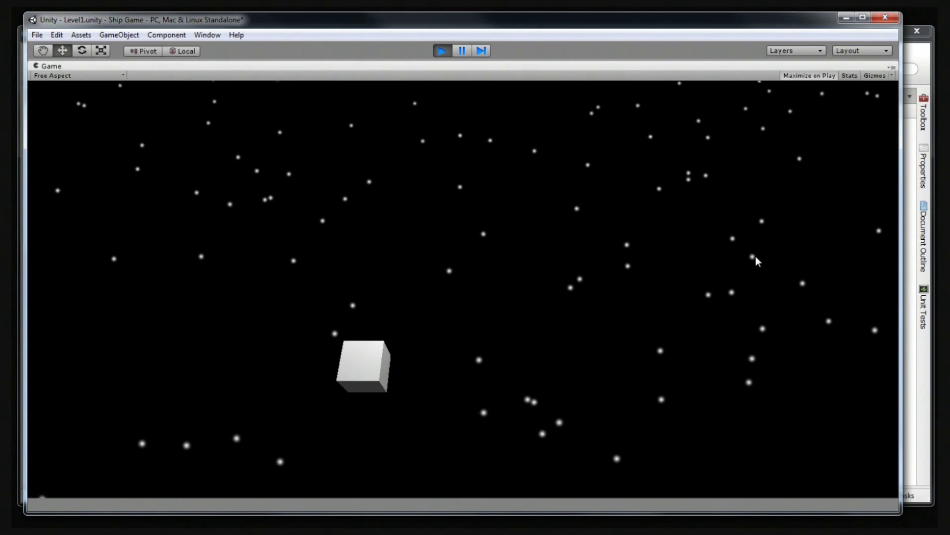
{"action": "key", "text": "Left"}
{"action": "key", "text": "Right"}
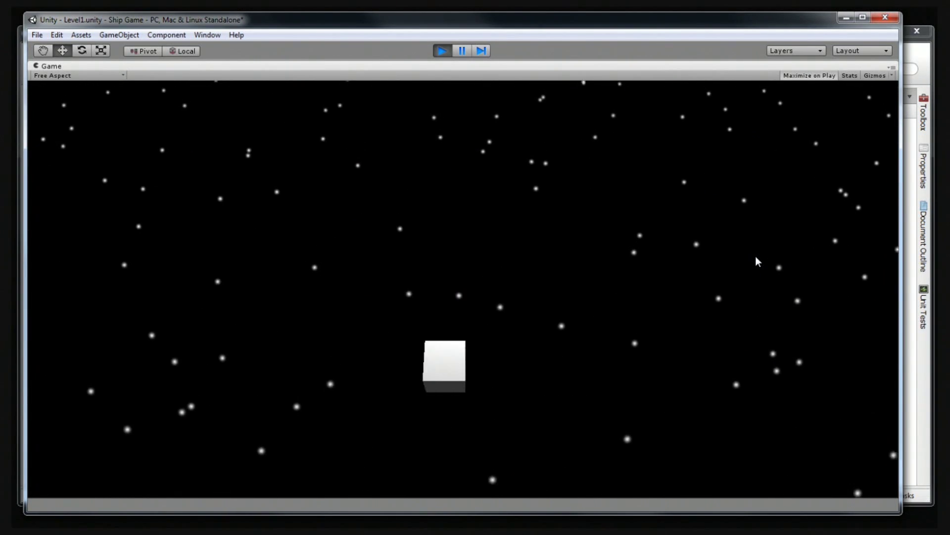
{"action": "key", "text": "Left"}
{"action": "key", "text": "Right"}
{"action": "key", "text": "Left"}
{"action": "key", "text": "Right"}
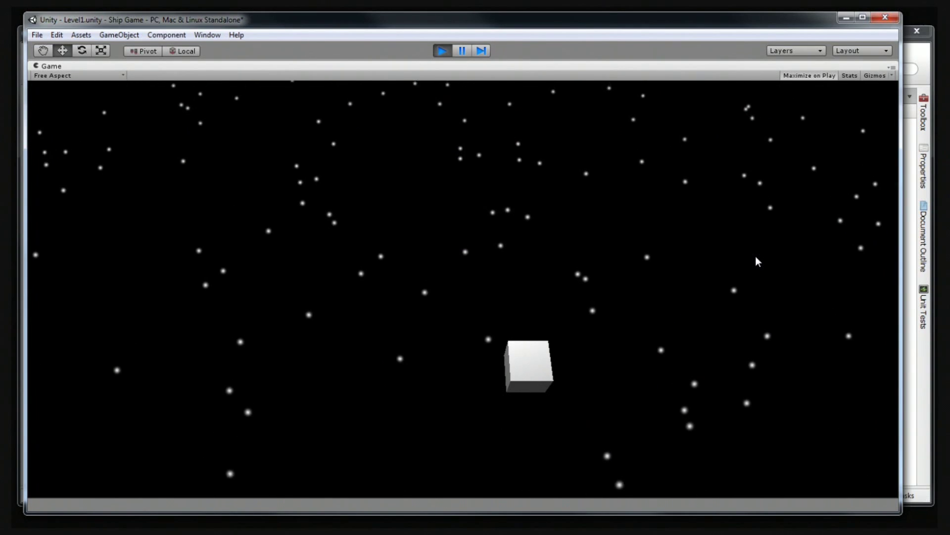
Steer the Player Ship left and right in the running game once more and stop the game.
{"action": "key", "text": "Left"}
{"action": "key", "text": "Right"}
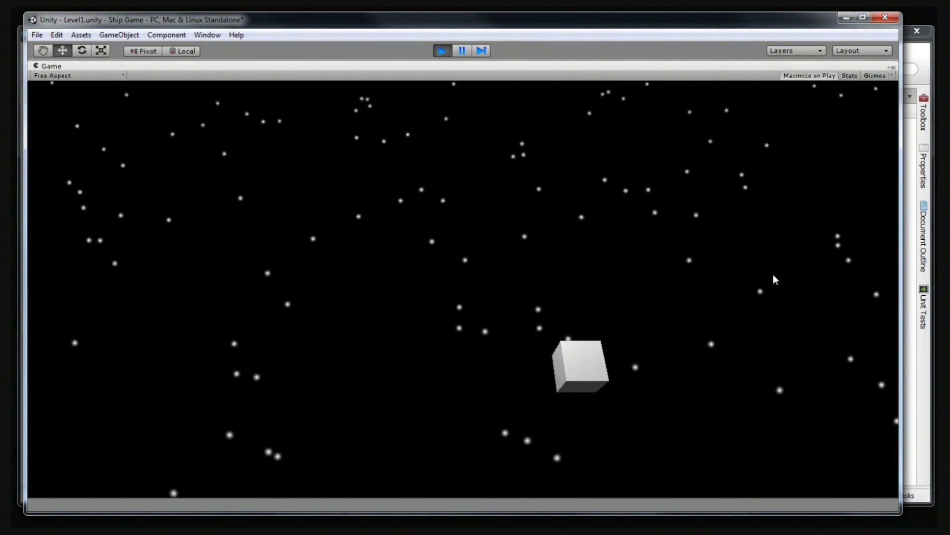
{"action": "key", "text": "Left"}
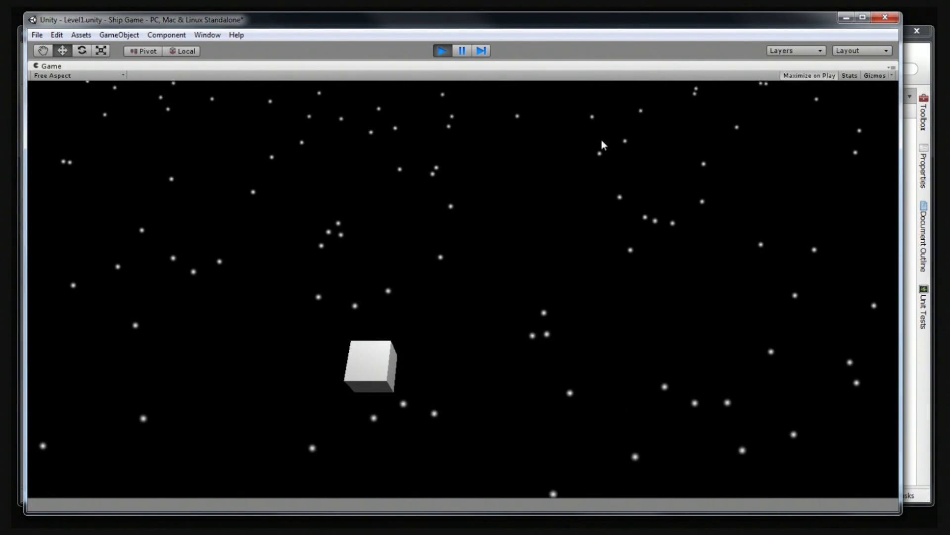
{"action": "left_click", "coordinate": [448, 52]}
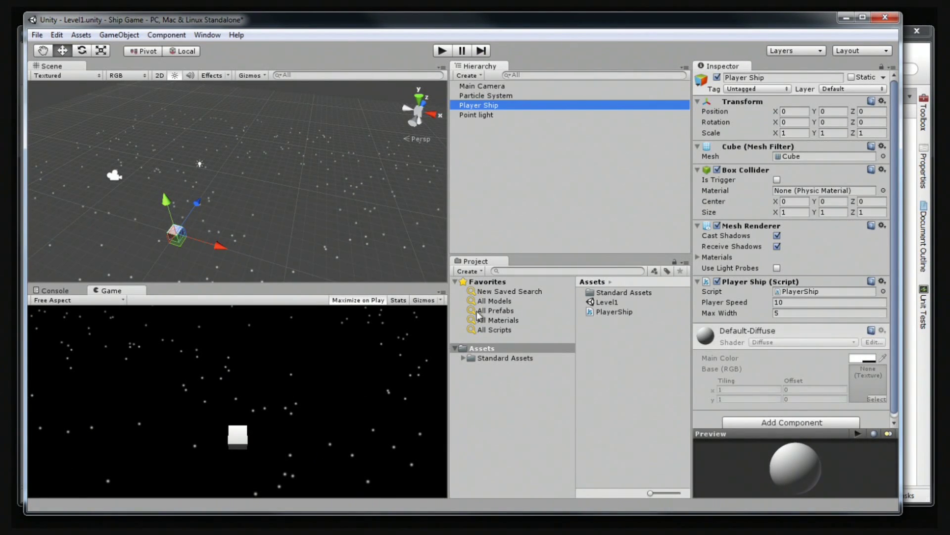
Enable Prewarm on the Particle System.
{"action": "left_click", "coordinate": [480, 95]}
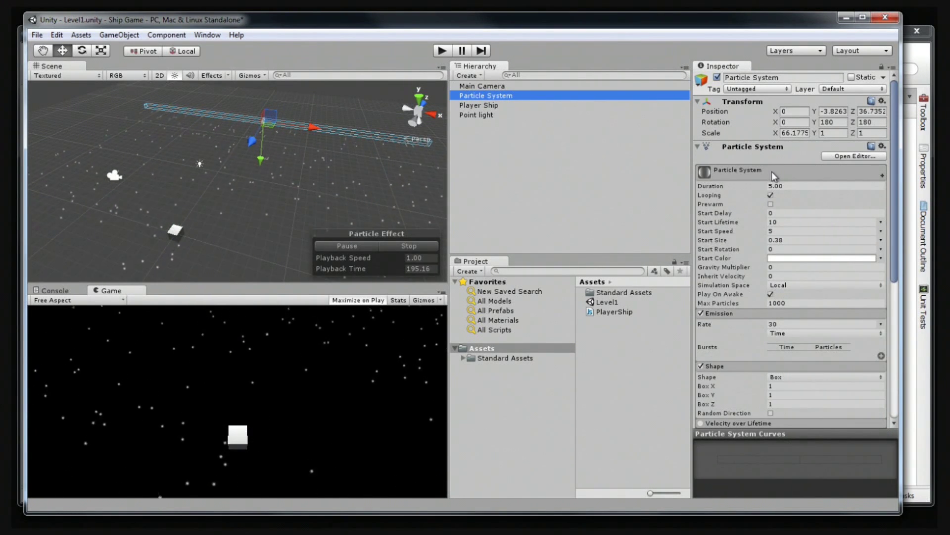
{"action": "left_click", "coordinate": [771, 204]}
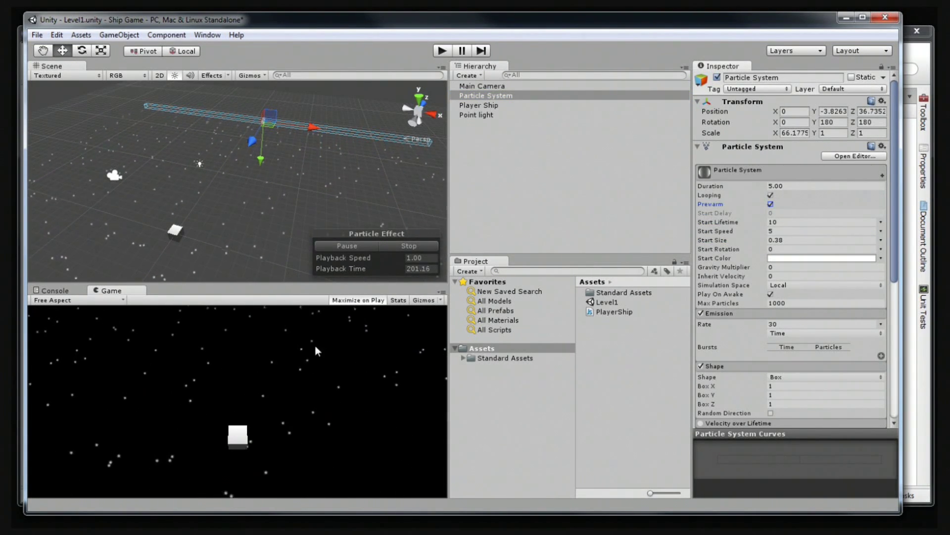
Run the game to check the prewarmed starfield while steering the Player Ship left and right, and stop it.
{"action": "left_click", "coordinate": [443, 50]}
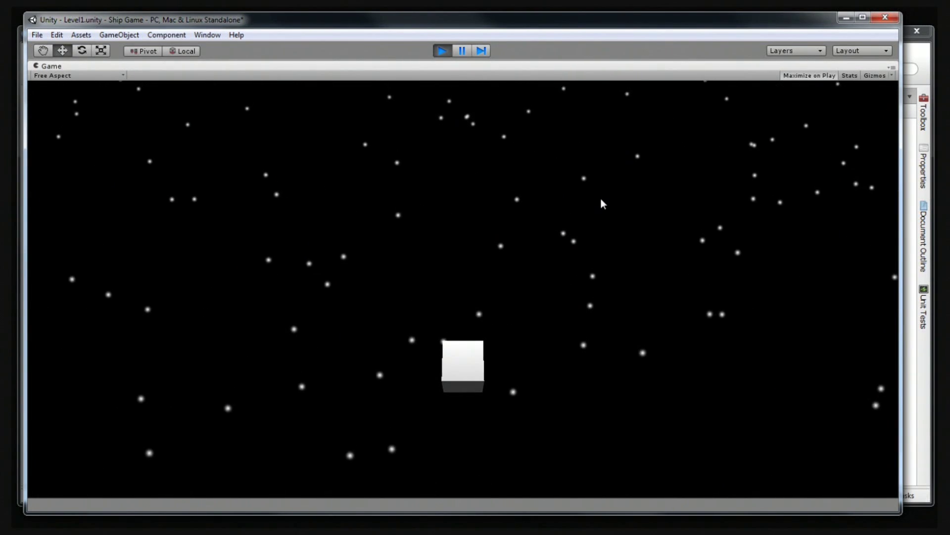
{"action": "key", "text": "Left"}
{"action": "key", "text": "Right"}
{"action": "key", "text": "Right"}
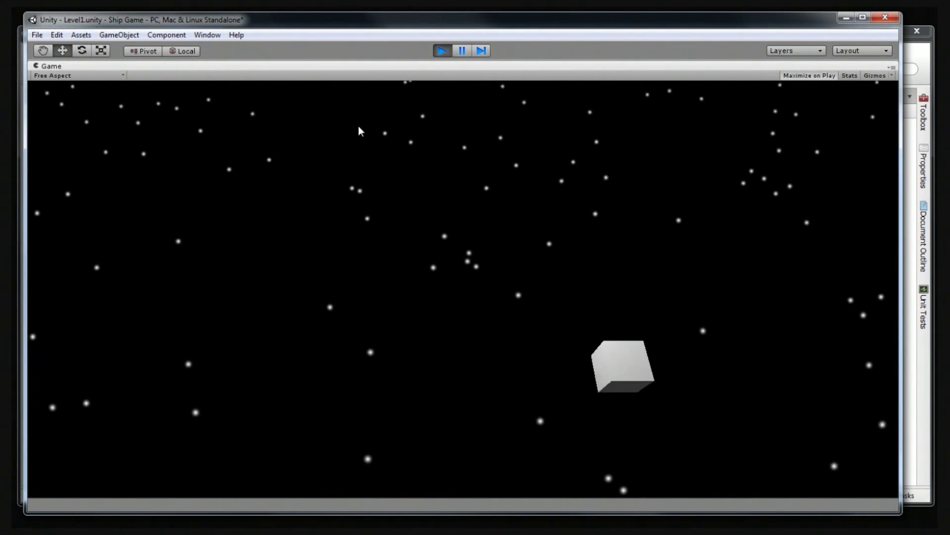
{"action": "key", "text": "Left"}
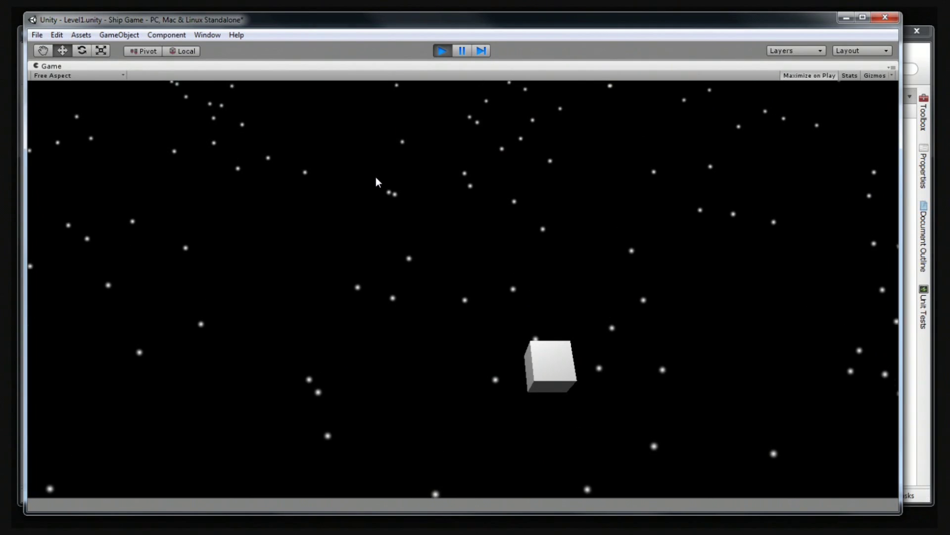
{"action": "key", "text": "Left"}
{"action": "key", "text": "Right"}
{"action": "left_click", "coordinate": [444, 50]}
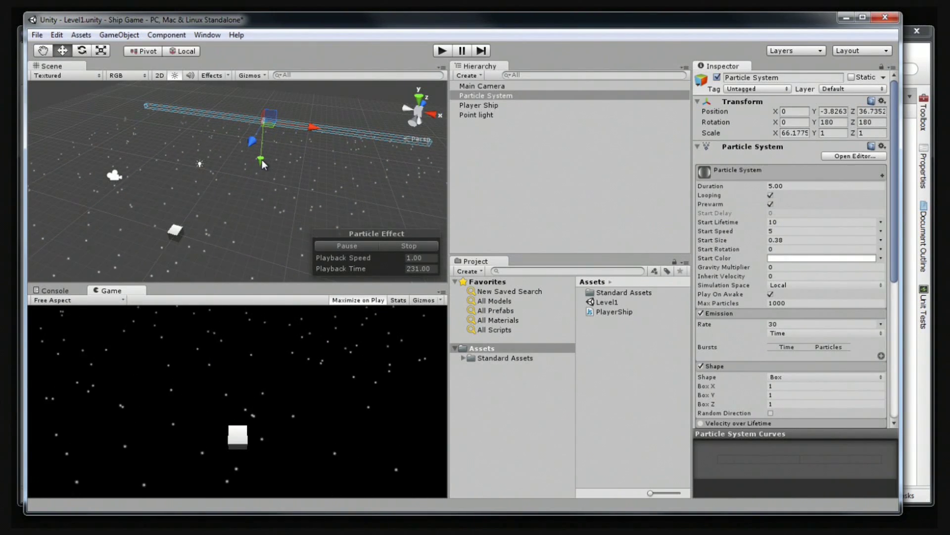
Save the Level1 scene and look up the Save Scene command.
{"action": "key", "text": "ctrl+s"}
{"action": "left_click", "coordinate": [38, 35]}
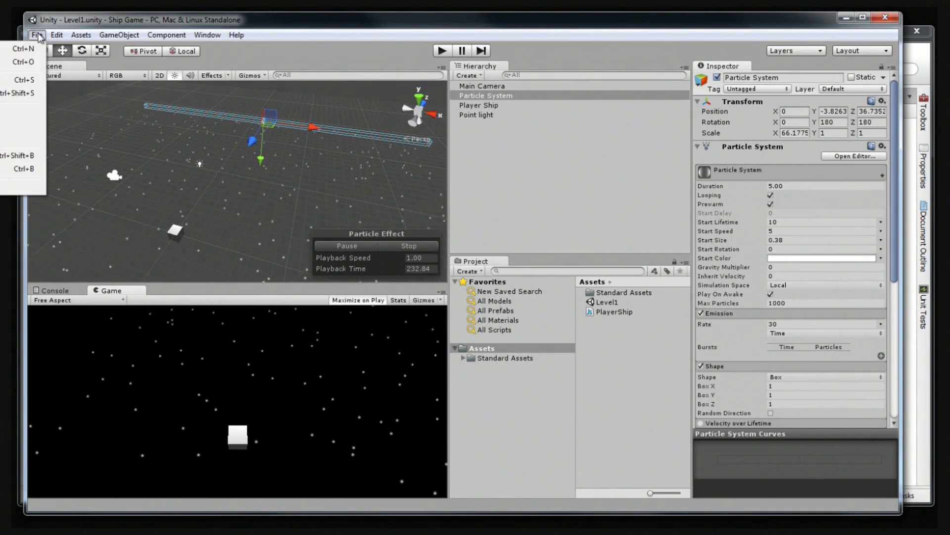
{"action": "left_click", "coordinate": [154, 23]}
{"action": "left_click_drag", "start_coordinate": [155, 23], "coordinate": [370, 23]}
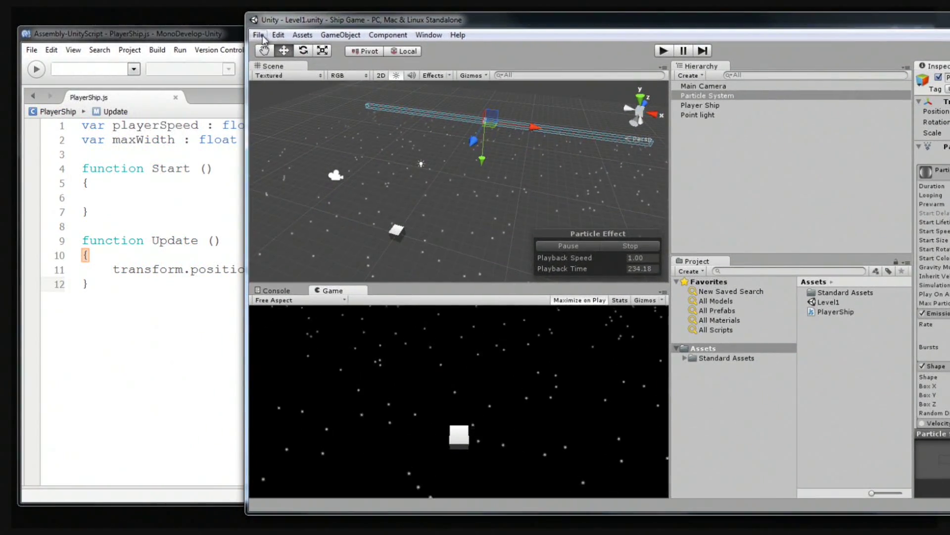
{"action": "left_click", "coordinate": [258, 34]}
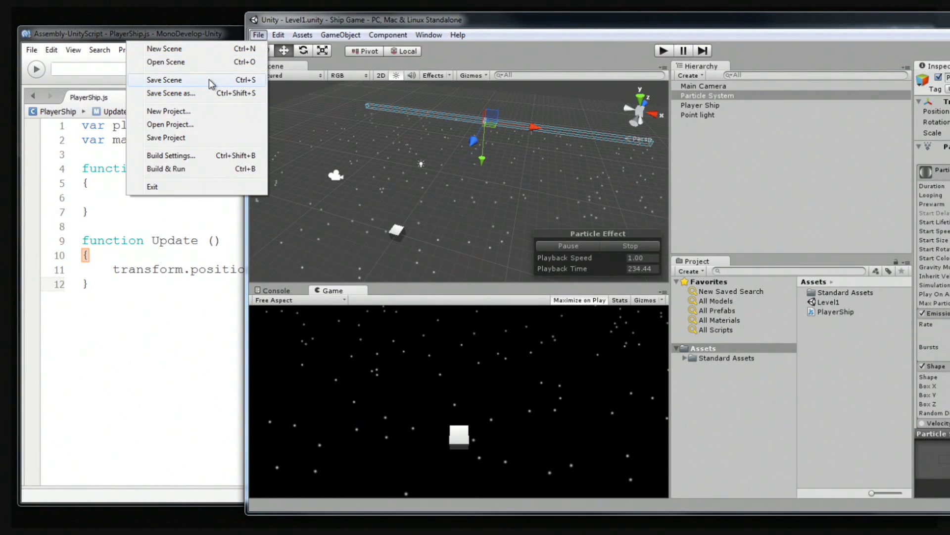
{"action": "left_click", "coordinate": [695, 19]}
{"action": "left_click_drag", "start_coordinate": [695, 19], "coordinate": [488, 26]}
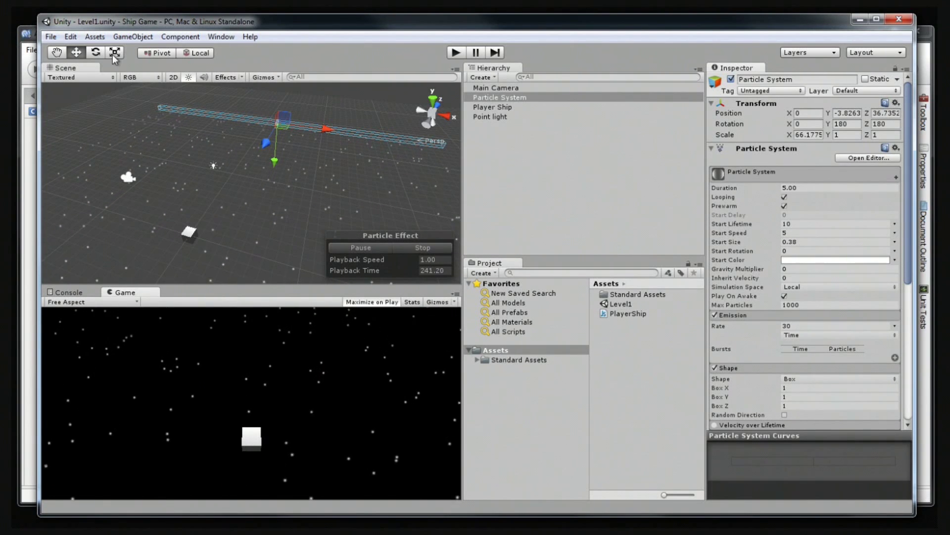
Run the game and steer the Player Ship beyond both sides of the view to test its limits, and stop it.
{"action": "left_click", "coordinate": [461, 57]}
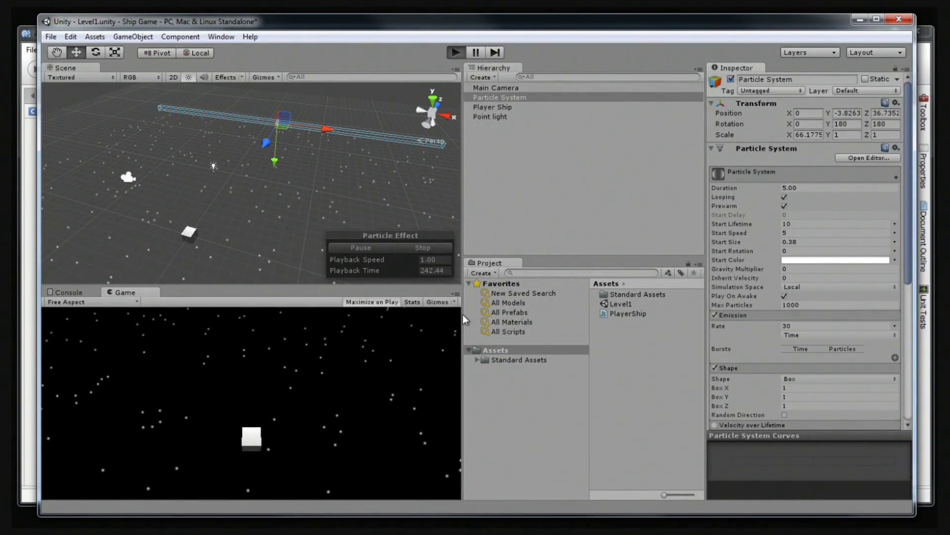
{"action": "key", "text": "Right"}
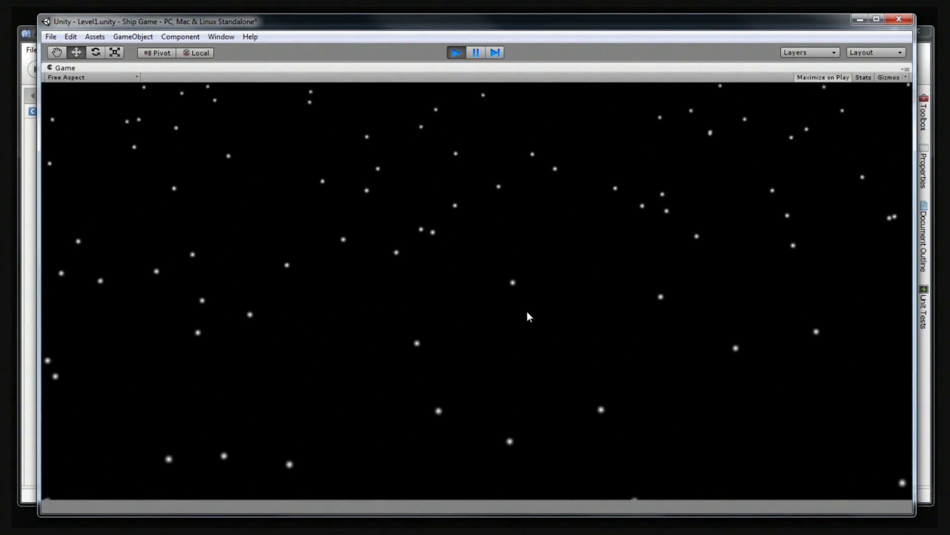
{"action": "key", "text": "Left"}
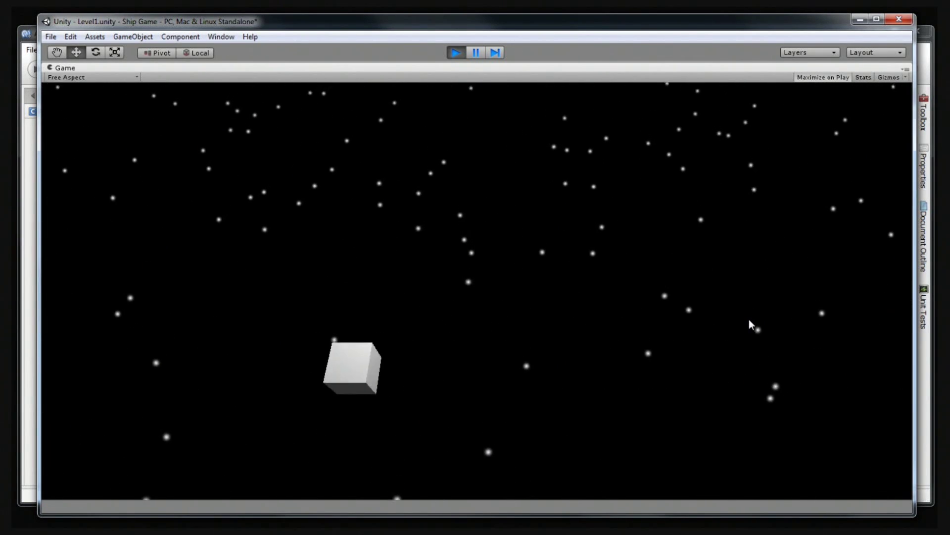
{"action": "key", "text": "Right"}
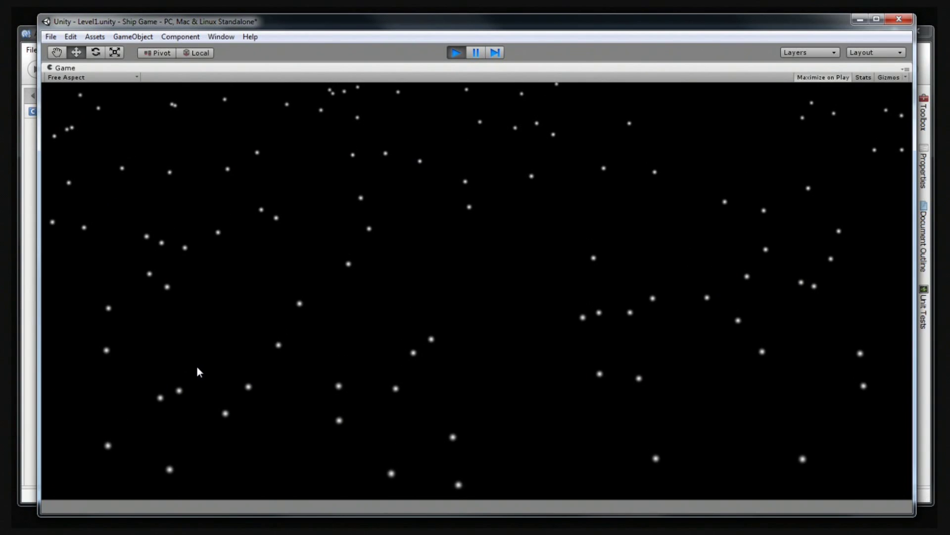
{"action": "left_click", "coordinate": [457, 54]}
Switch to PlayerShip.js in MonoDevelop and begin an if statement below the movement line with "if (transform.pos".
{"action": "left_click", "coordinate": [16, 91]}
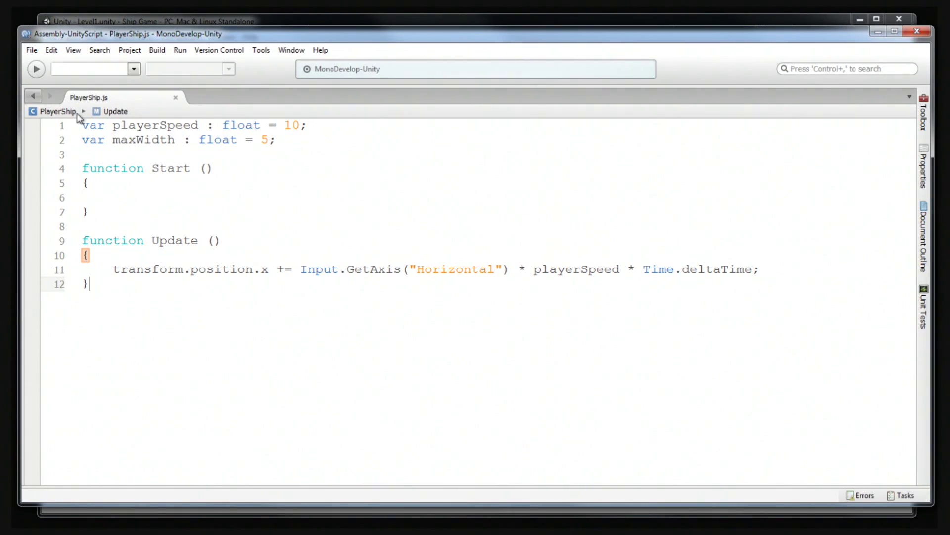
{"action": "left_click", "coordinate": [815, 274]}
{"action": "key", "text": "Return"}
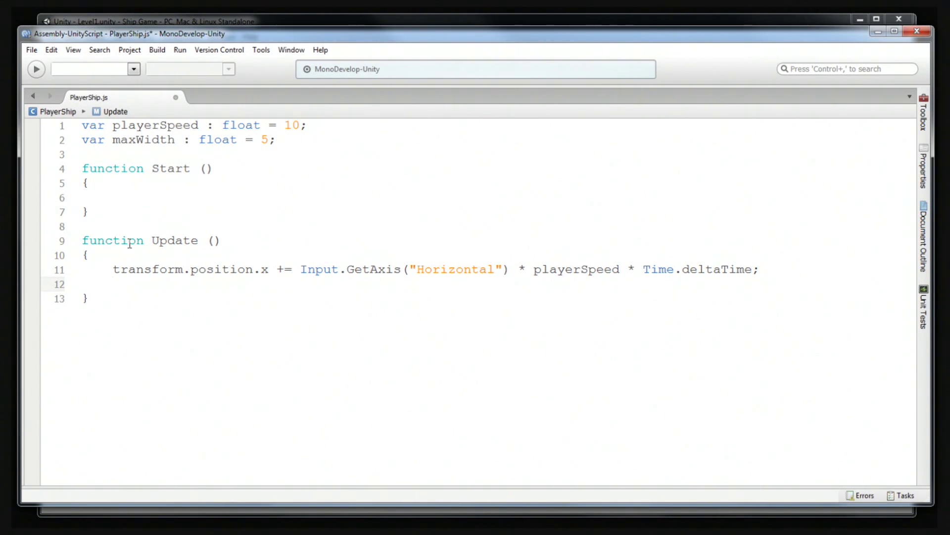
{"action": "type", "text": "if (tr"}
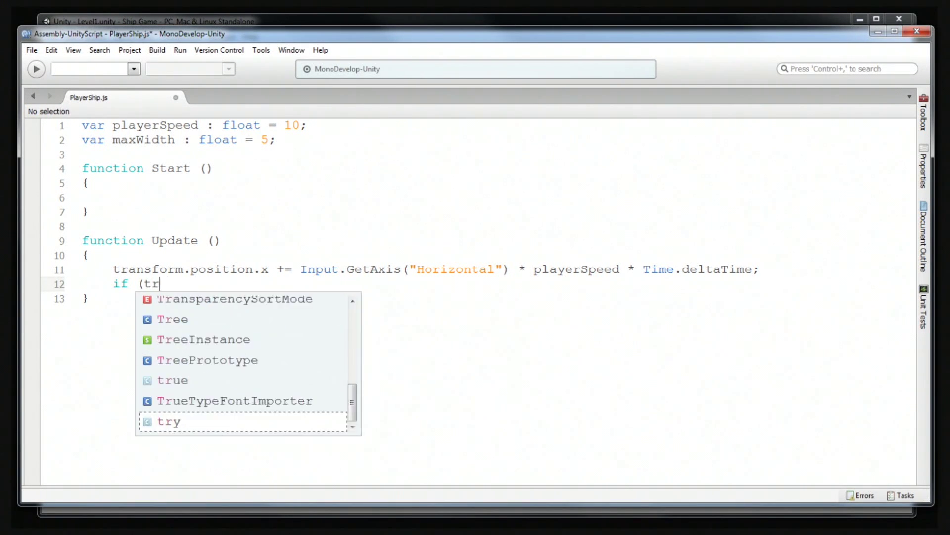
{"action": "type", "text": "ansform.pos"}
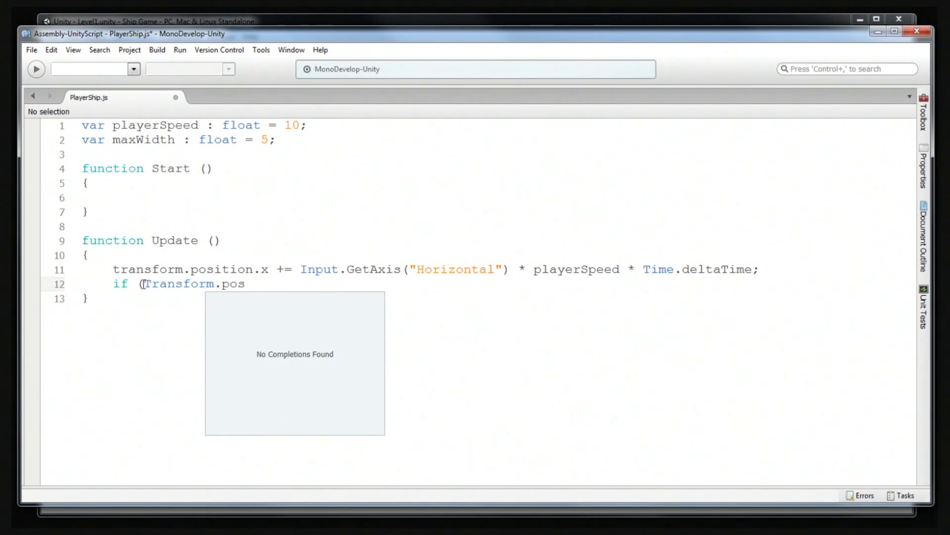
{"action": "left_click", "coordinate": [147, 285]}
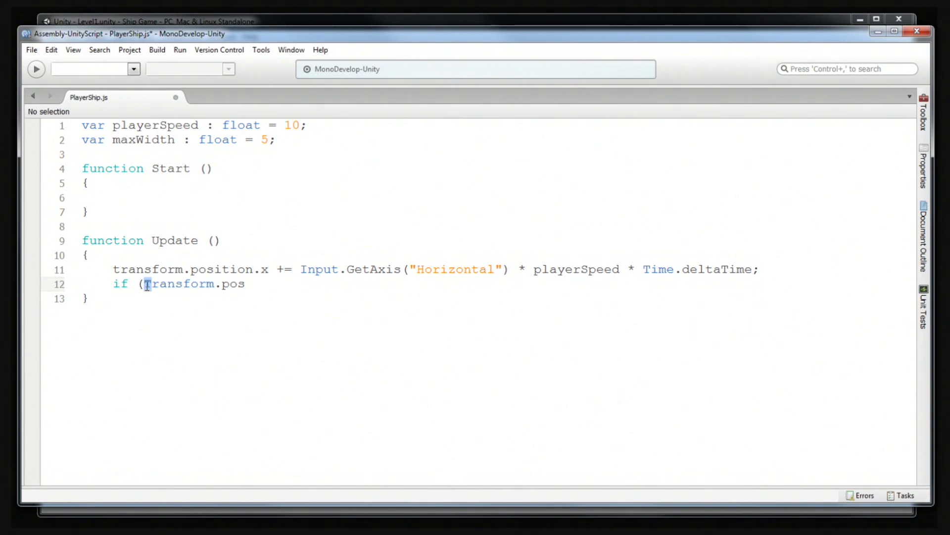
{"action": "type", "text": "t"}
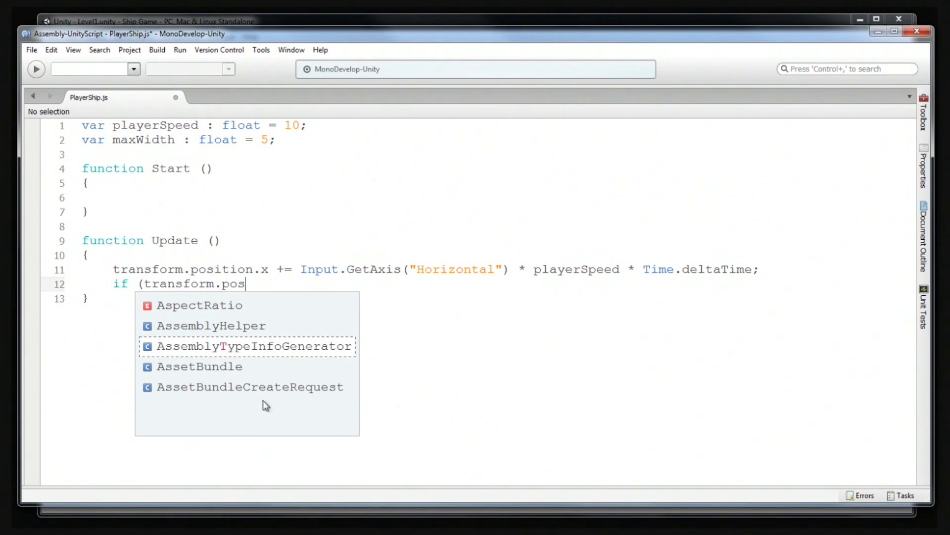
Switch to Unity to examine the Player Ship's transform and script settings, and return to PlayerShip.js in MonoDevelop.
{"action": "left_click", "coordinate": [394, 23]}
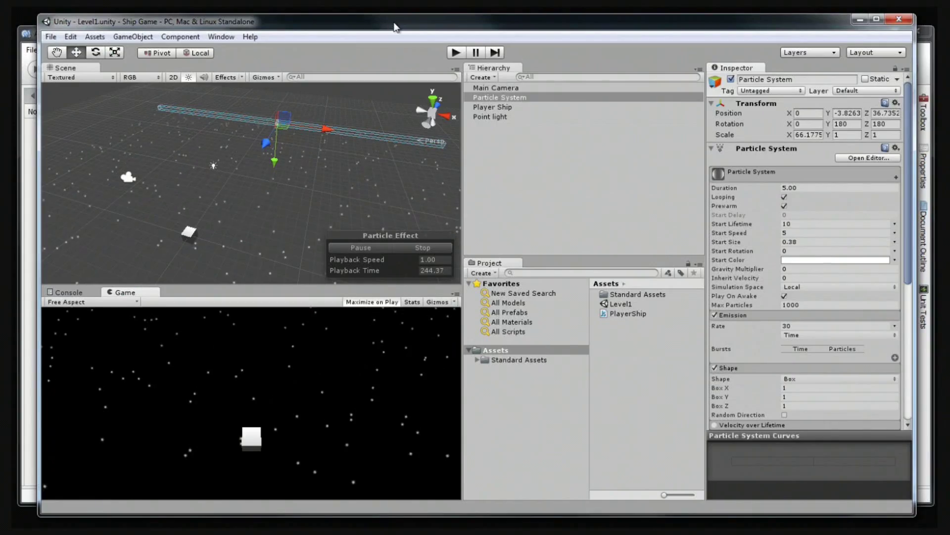
{"action": "left_click", "coordinate": [512, 106]}
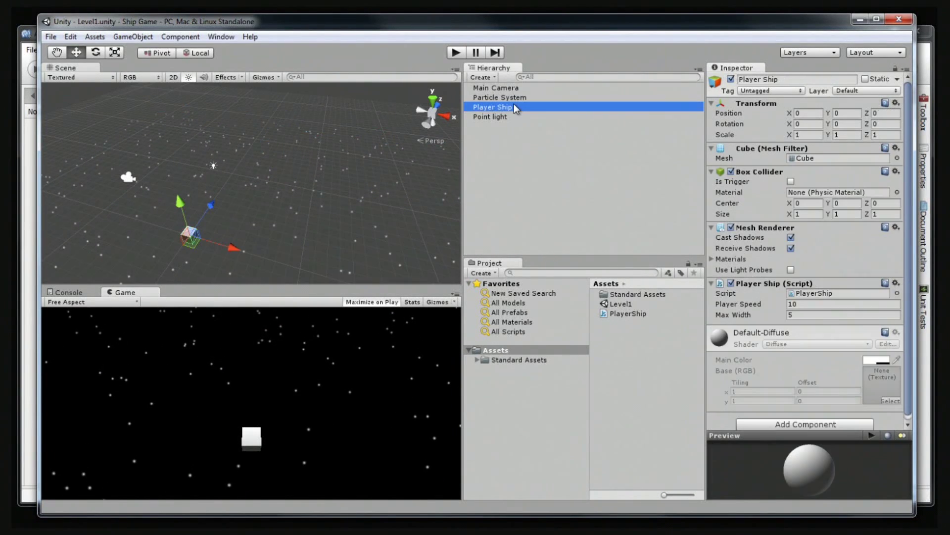
{"action": "left_click", "coordinate": [794, 294]}
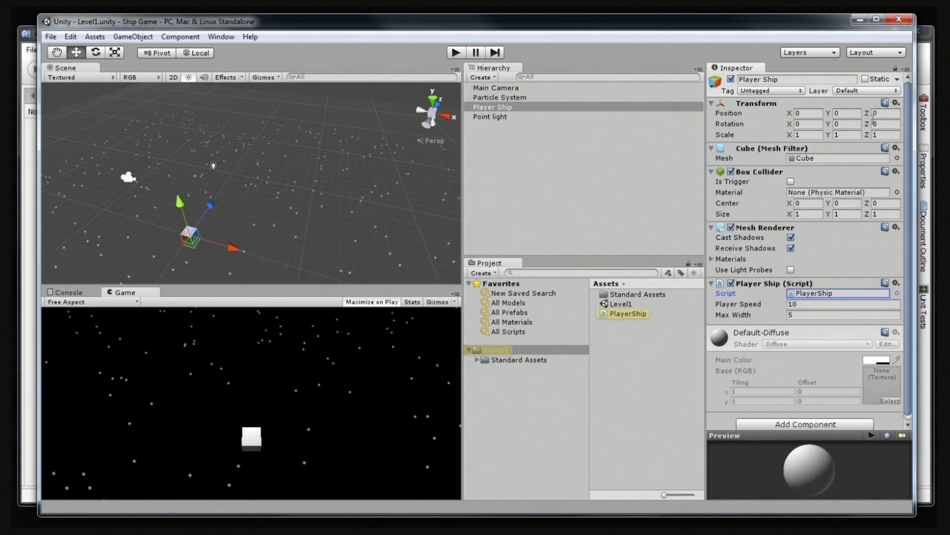
{"action": "left_click", "coordinate": [932, 95]}
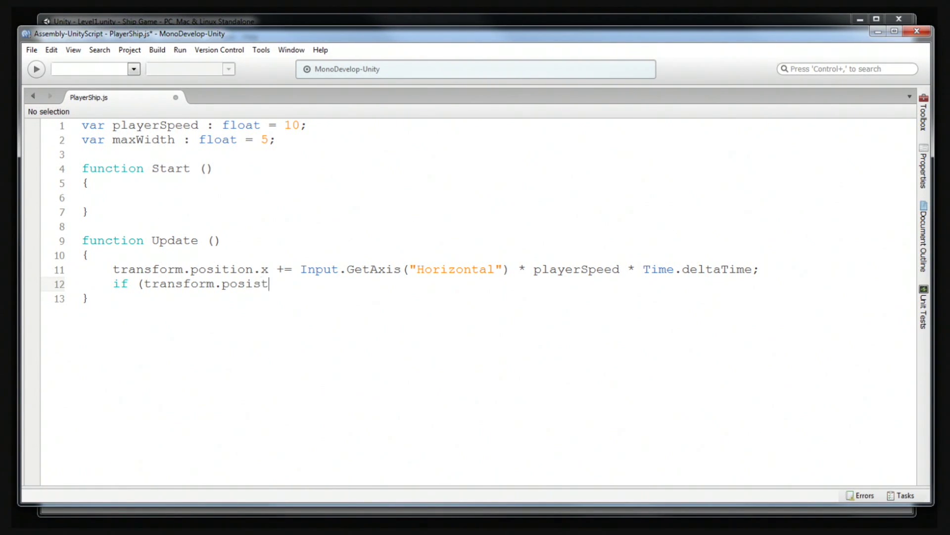
Complete the if condition as transform.position.x > maxWidth and start a new line below it.
{"action": "type", "text": "ion."}
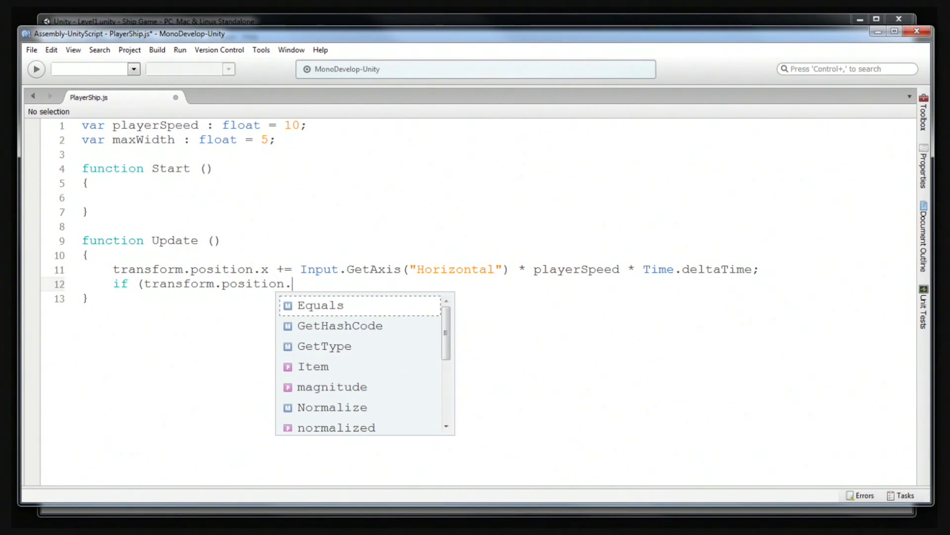
{"action": "type", "text": "x > max"}
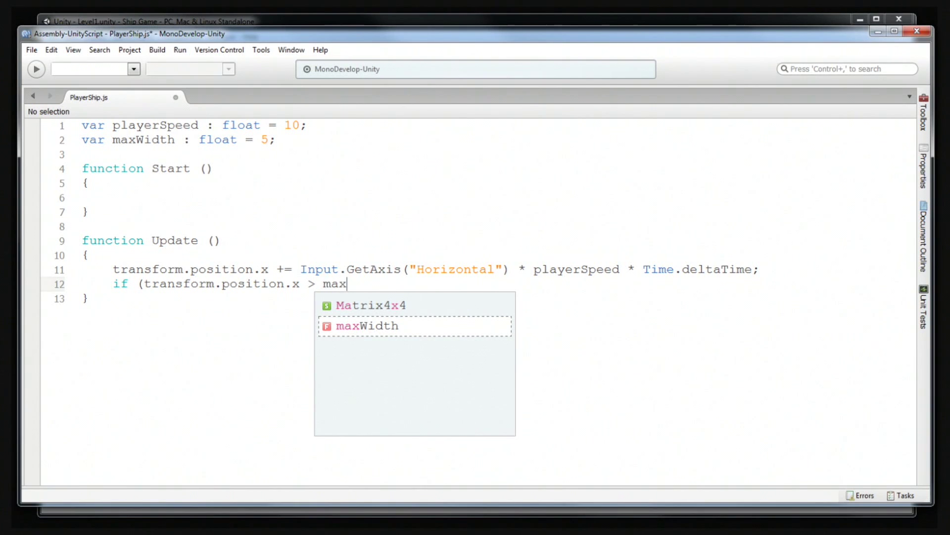
{"action": "key", "text": "Return"}
{"action": "type", "text": ")"}
{"action": "key", "text": "Return"}
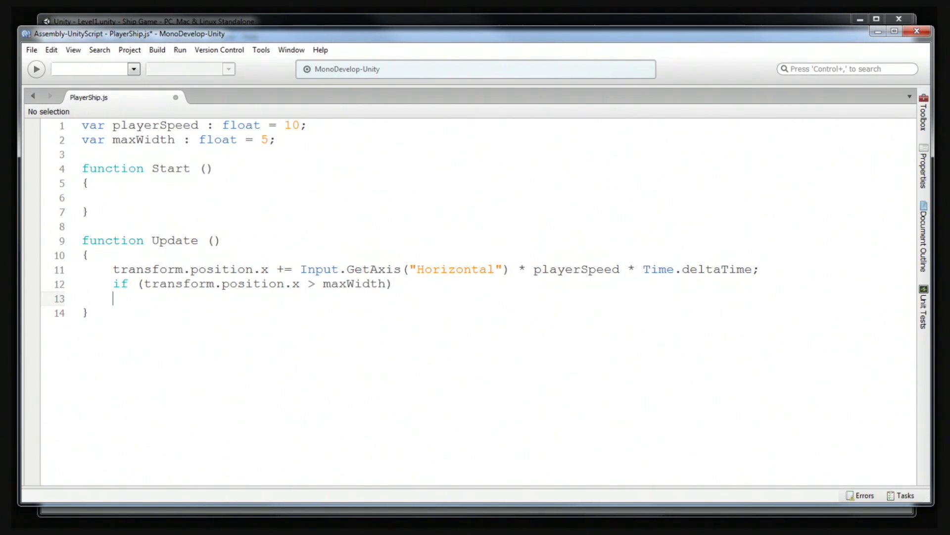
Add the statement transform.position.x = maxWidth; as the body of the if condition.
{"action": "type", "text": "trans"}
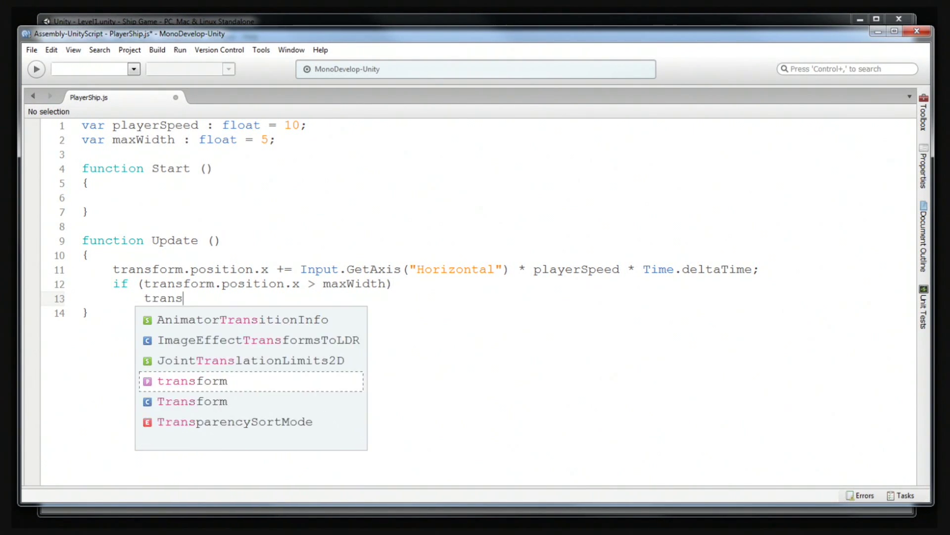
{"action": "type", "text": "form.pos"}
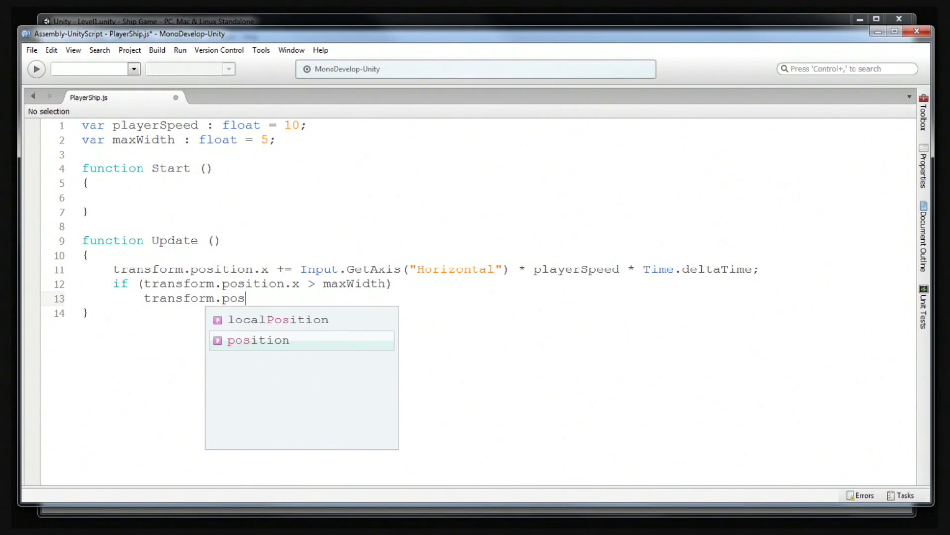
{"action": "key", "text": "Return"}
{"action": "type", "text": ".x = max"}
{"action": "key", "text": "Return"}
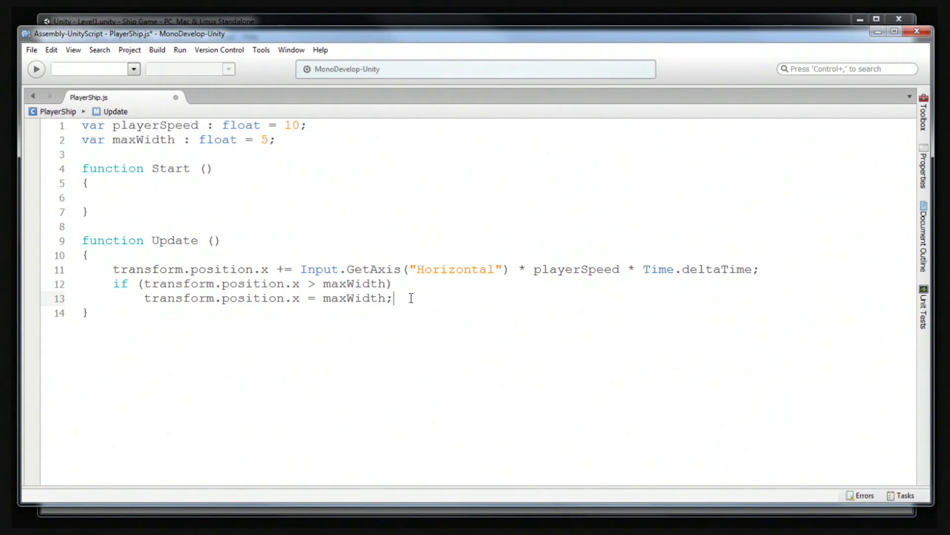
Switch to Unity to look at the Player Ship in the scene, and return to the script in MonoDevelop.
{"action": "left_click", "coordinate": [507, 19]}
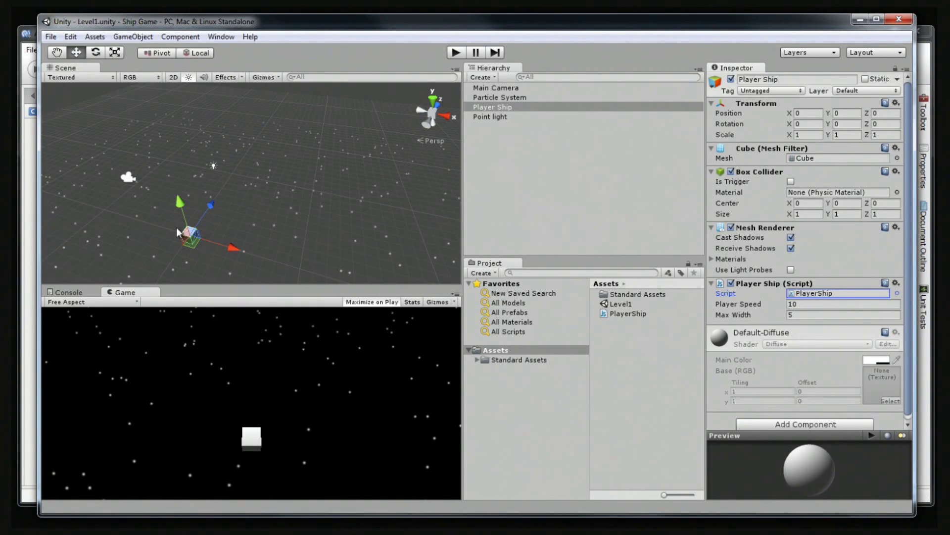
{"action": "left_click", "coordinate": [934, 88]}
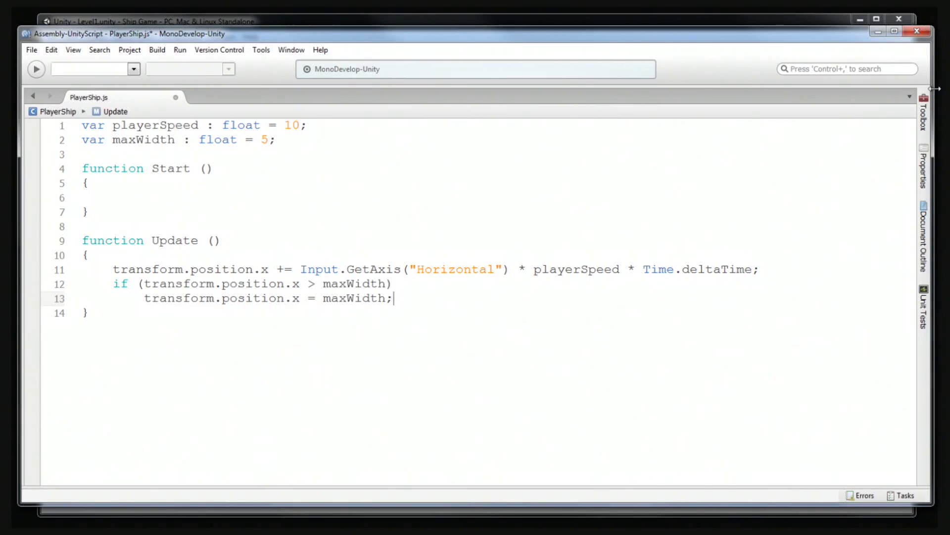
Duplicate the two-line maxWidth if block directly below itself in the Update function.
{"action": "left_click_drag", "start_coordinate": [406, 301], "coordinate": [118, 284]}
{"action": "key", "text": "ctrl+c"}
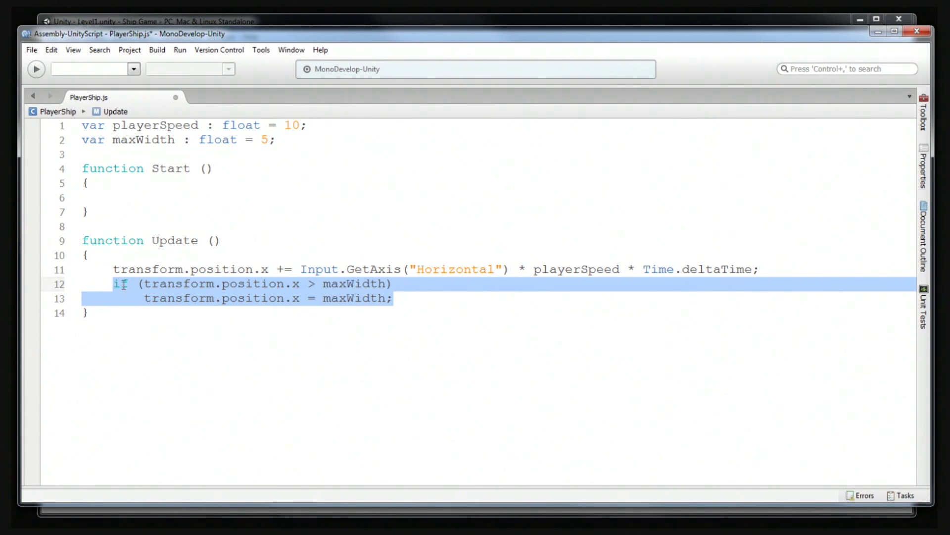
{"action": "left_click", "coordinate": [456, 299]}
{"action": "key", "text": "Return"}
{"action": "key", "text": "ctrl+v"}
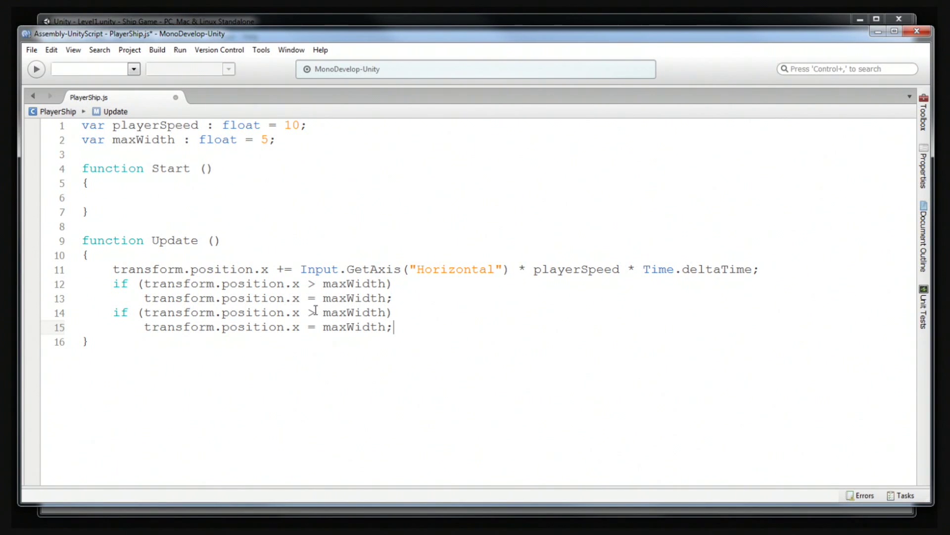
Change the copied block to test x < -maxWidth and assign -maxWidth to the x position, and save PlayerShip.js.
{"action": "double_click", "coordinate": [311, 312]}
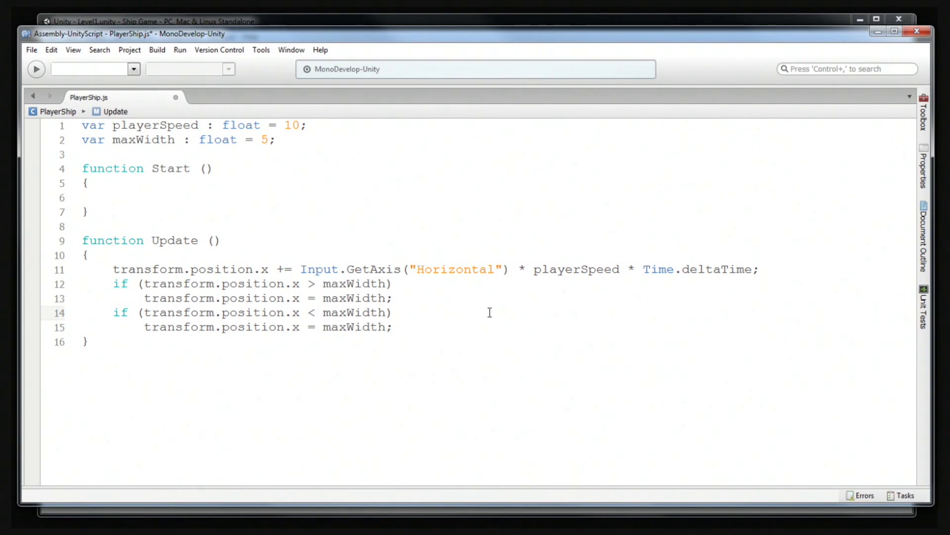
{"action": "type", "text": "-"}
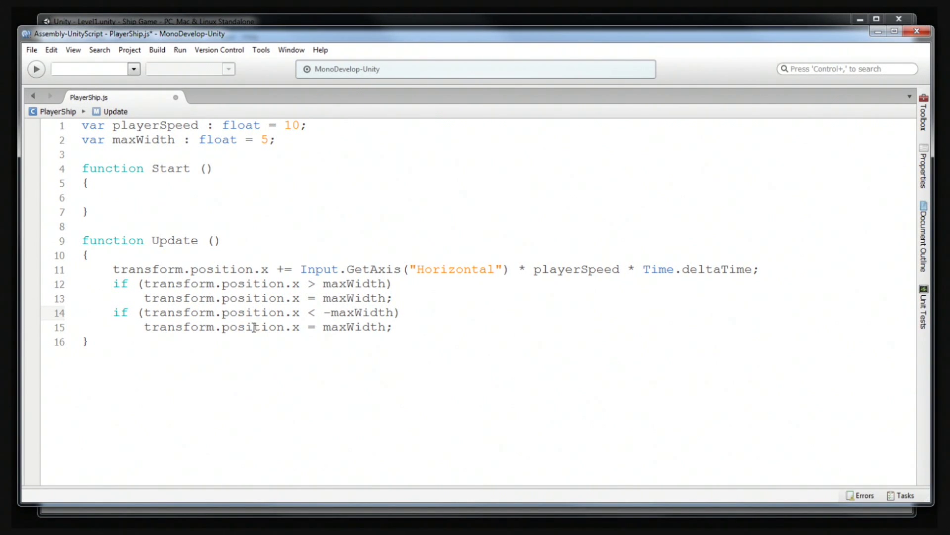
{"action": "key", "text": "Down"}
{"action": "key", "text": "Left"}
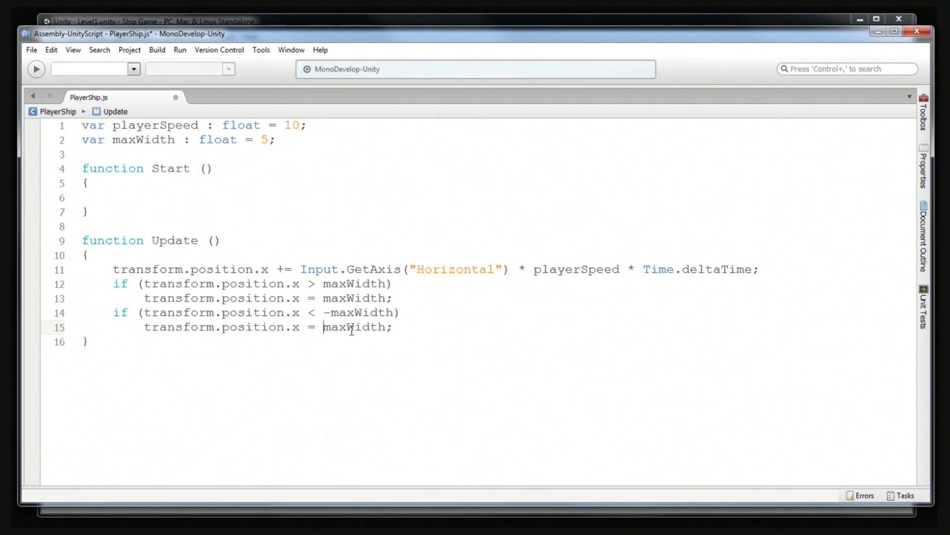
{"action": "type", "text": "-"}
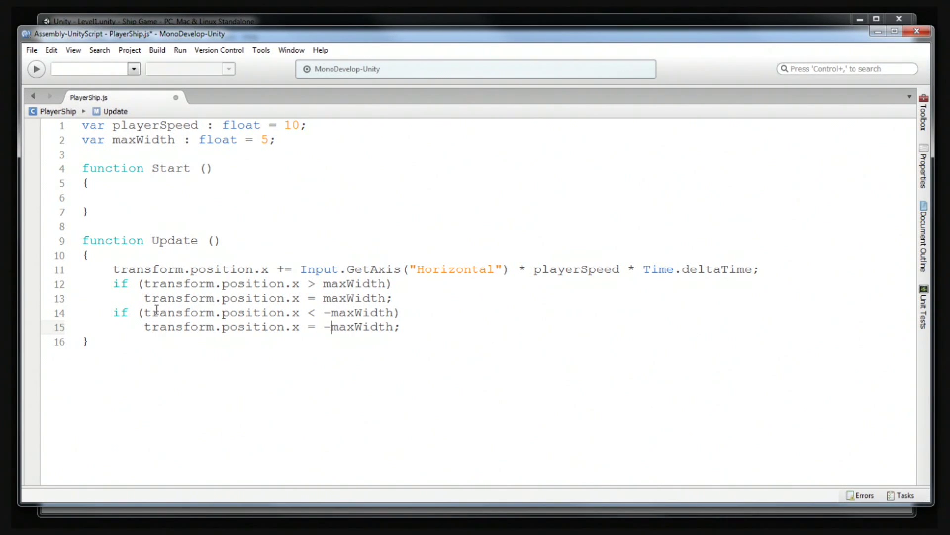
{"action": "key", "text": "ctrl+s"}
Switch to Unity and turn off Maximize on Play for the Game view.
{"action": "left_click", "coordinate": [630, 22]}
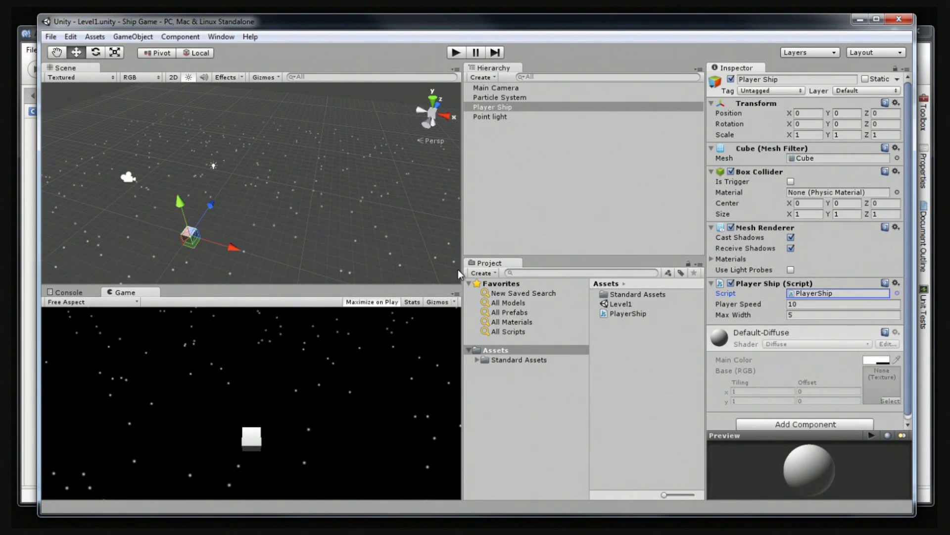
{"action": "left_click", "coordinate": [365, 302]}
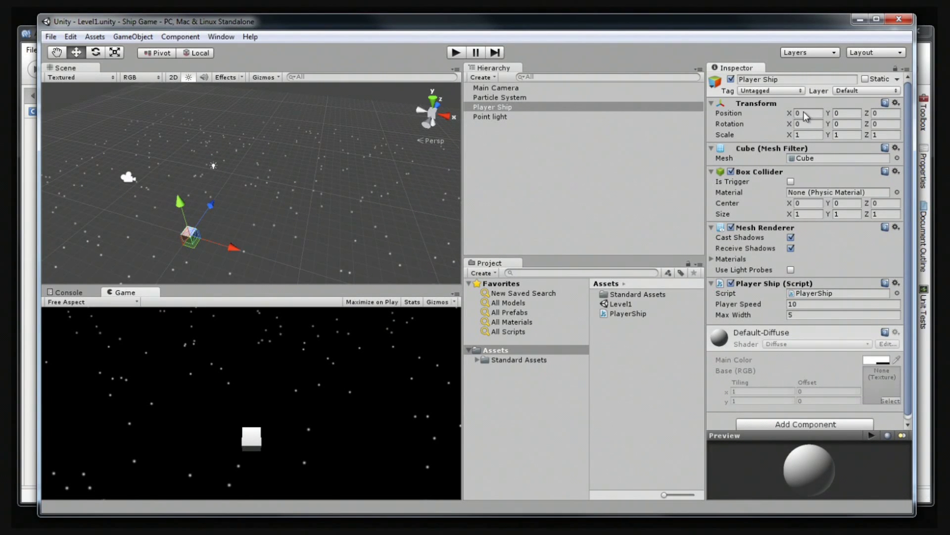
Shift the Player Ship along X to about -3.14 and reset its X position to 0.
{"action": "left_click_drag", "start_coordinate": [792, 112], "coordinate": [768, 135]}
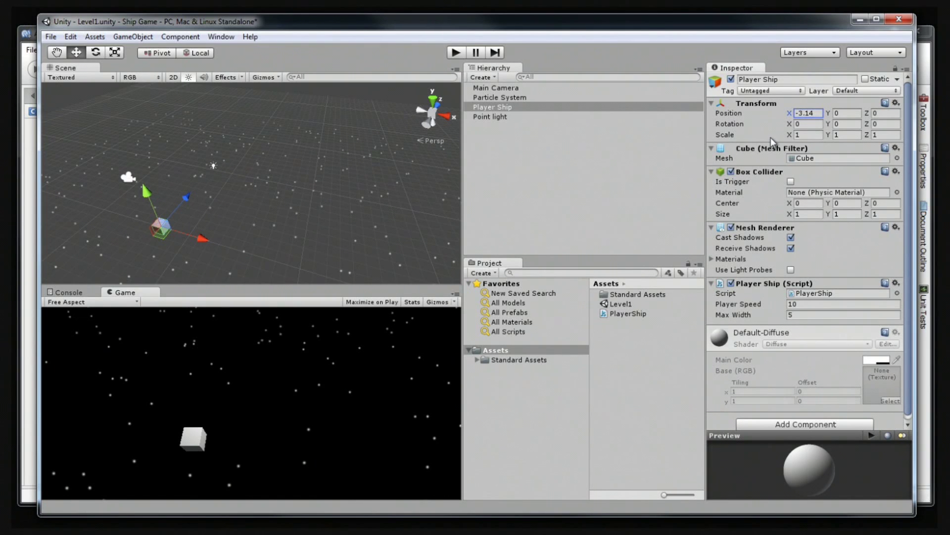
{"action": "type", "text": "0"}
{"action": "key", "text": "Return"}
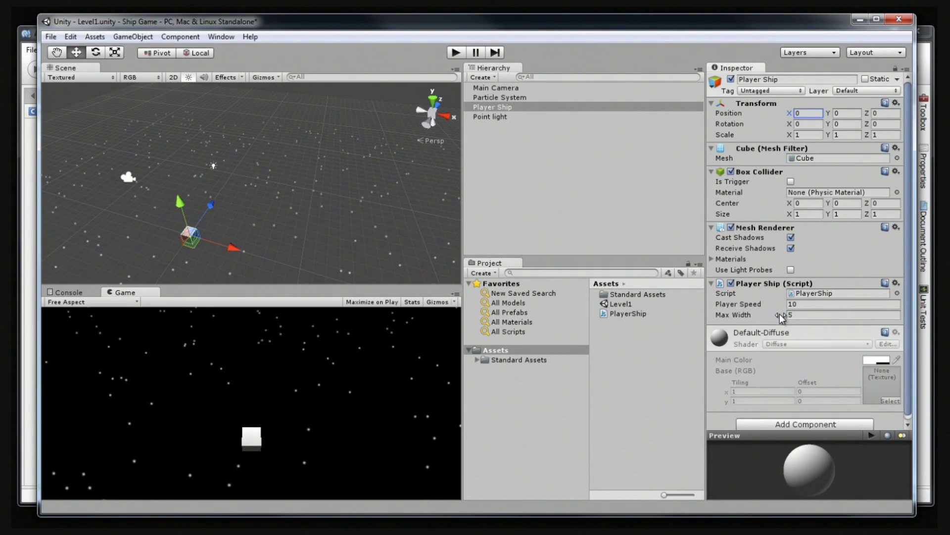
Switch between MonoDevelop and Unity to compare the limit conditions in PlayerShip.js with the Player Ship's settings.
{"action": "left_click", "coordinate": [932, 57]}
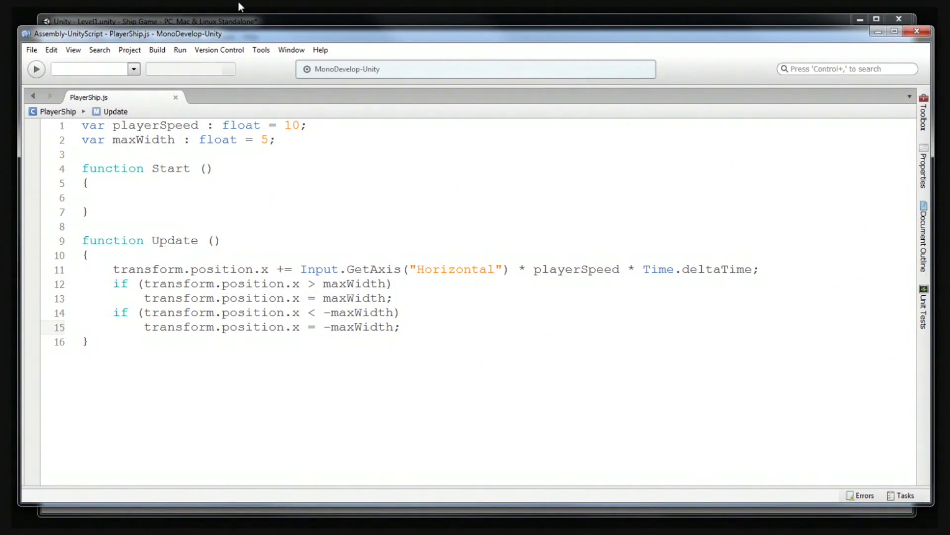
{"action": "left_click", "coordinate": [244, 19]}
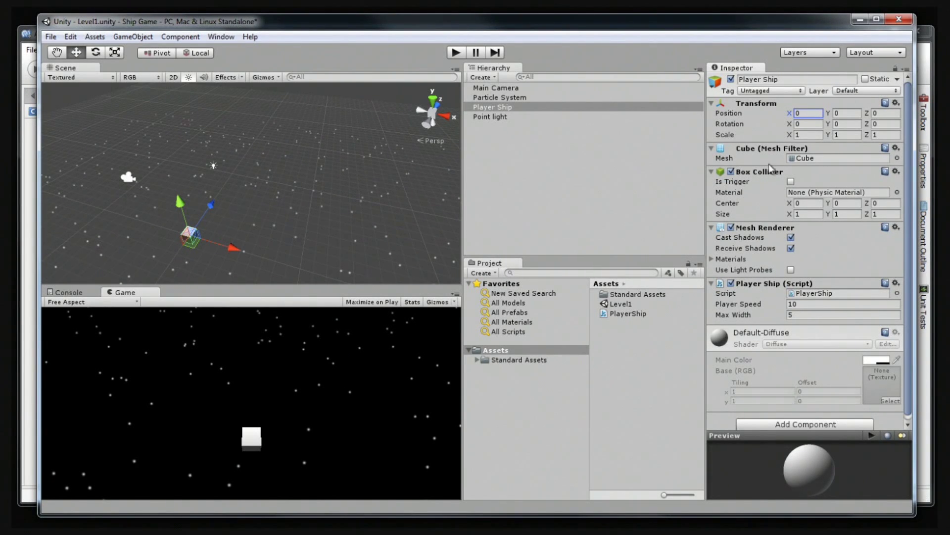
{"action": "left_click", "coordinate": [929, 54]}
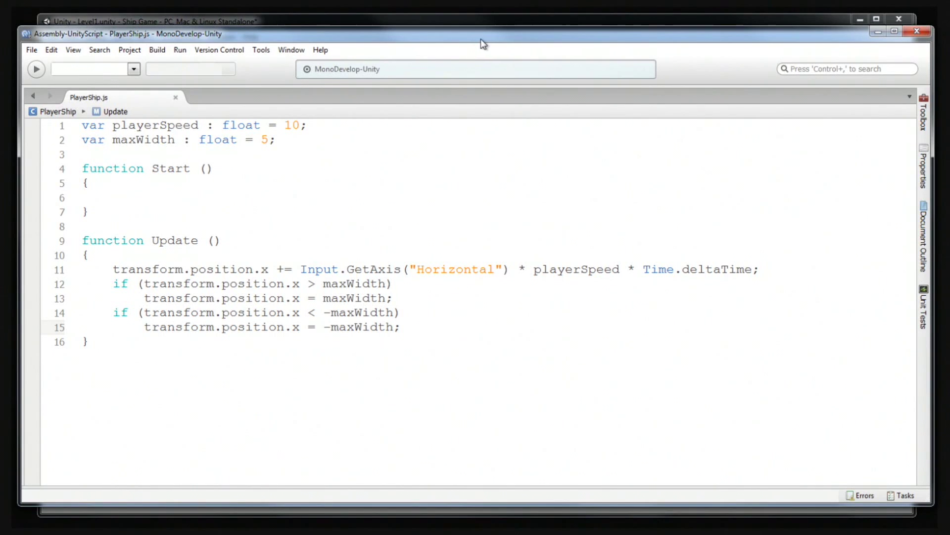
Return to Unity, set the Player Ship's Player Speed to 13.27 and start Play mode.
{"action": "left_click", "coordinate": [505, 23]}
{"action": "left_click_drag", "start_coordinate": [738, 302], "coordinate": [746, 310]}
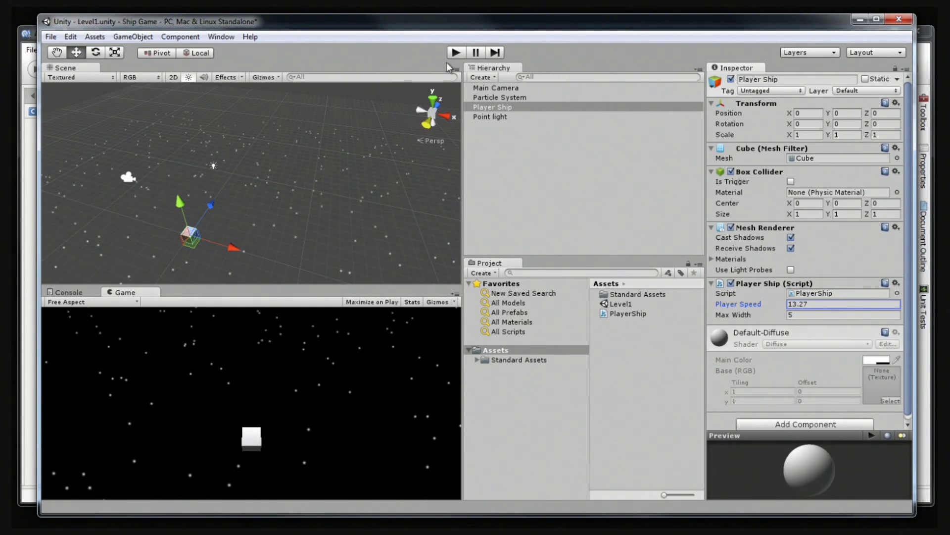
{"action": "left_click", "coordinate": [456, 53]}
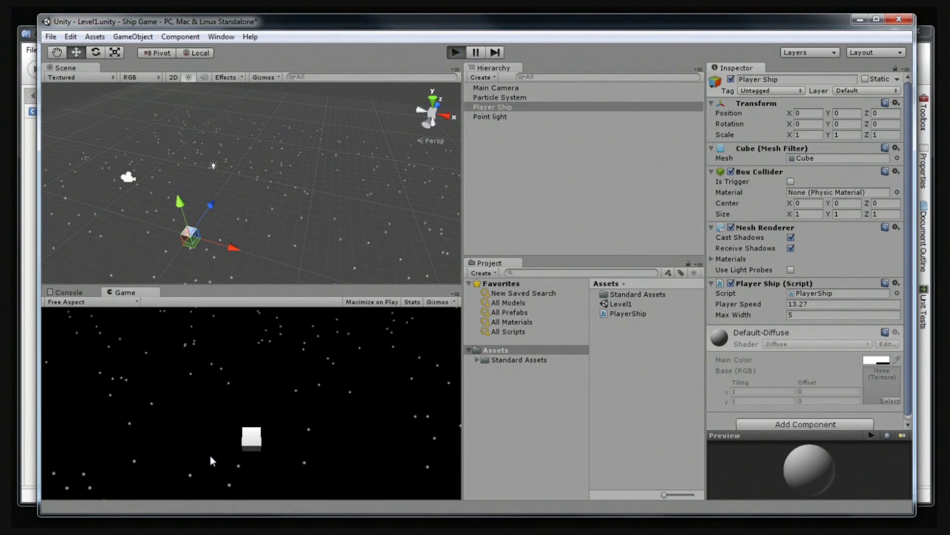
Steer the ship repeatedly to both sides in the running game to test the maxWidth limits.
{"action": "key", "text": "Right"}
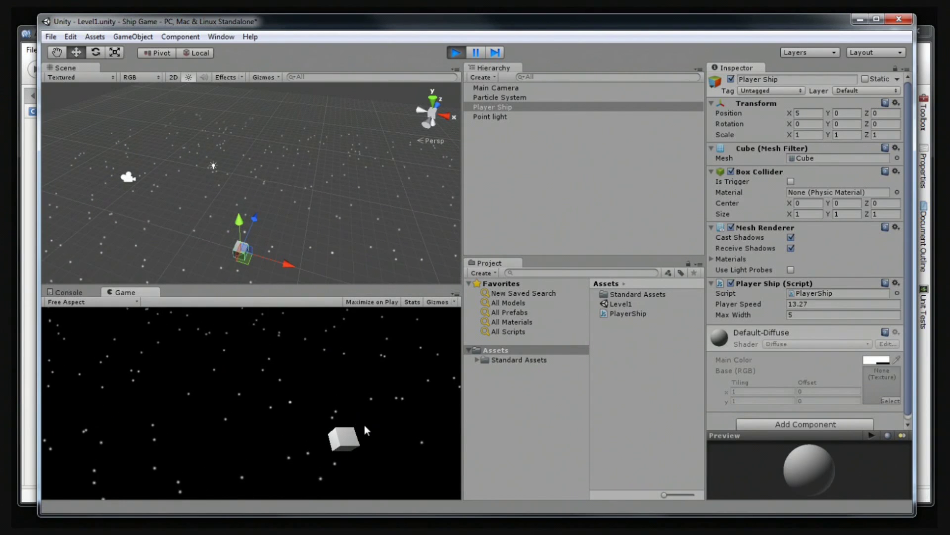
{"action": "key", "text": "Left"}
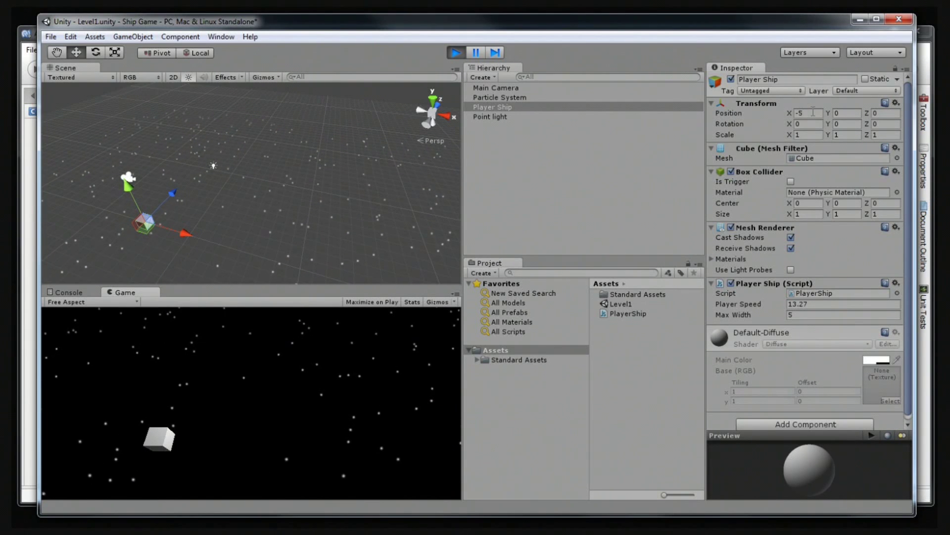
{"action": "key", "text": "Right"}
{"action": "key", "text": "Left"}
{"action": "key", "text": "Right"}
{"action": "key", "text": "Left"}
{"action": "key", "text": "Right"}
{"action": "key", "text": "Left"}
{"action": "key", "text": "Right"}
{"action": "key", "text": "Left"}
{"action": "key", "text": "Right"}
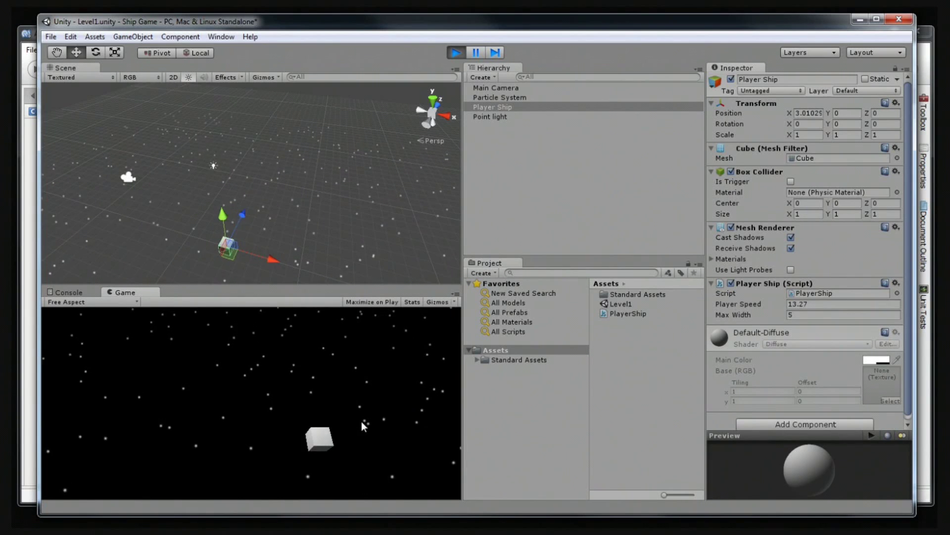
{"action": "key", "text": "Left"}
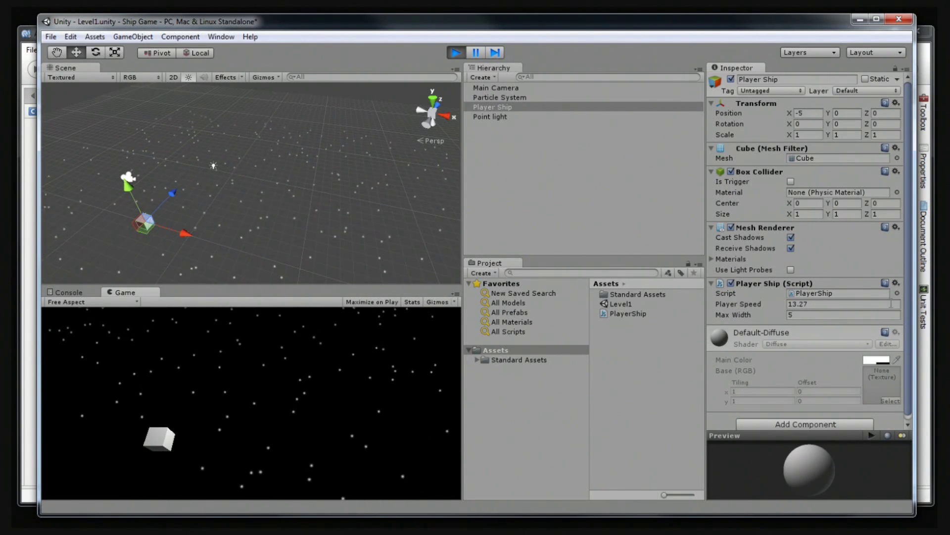
{"action": "key", "text": "Right"}
{"action": "key", "text": "Right"}
{"action": "key", "text": "Left"}
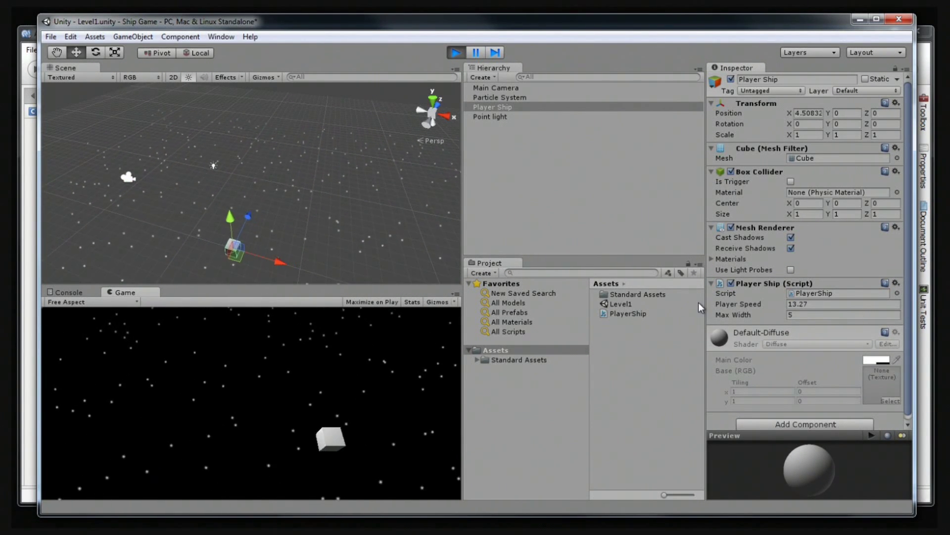
{"action": "key", "text": "Left"}
{"action": "key", "text": "Right"}
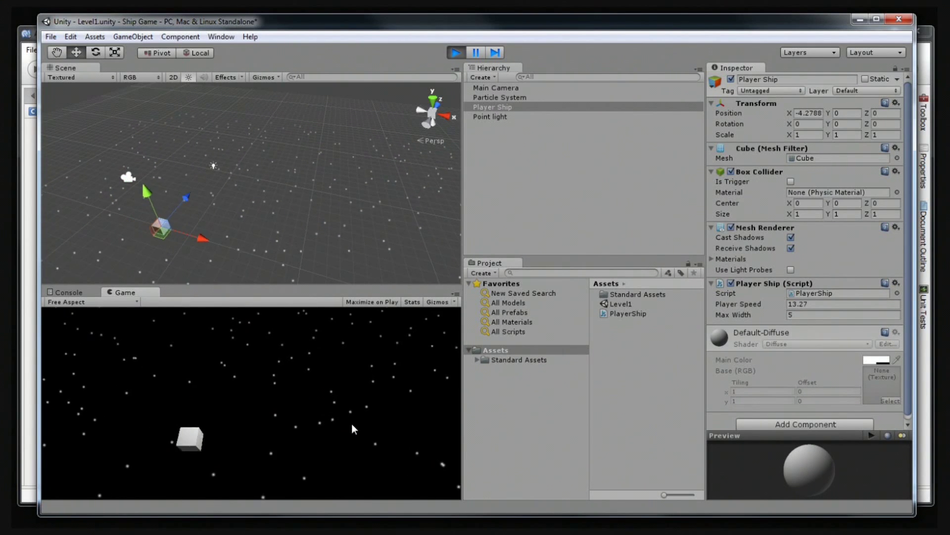
{"action": "key", "text": "Right"}
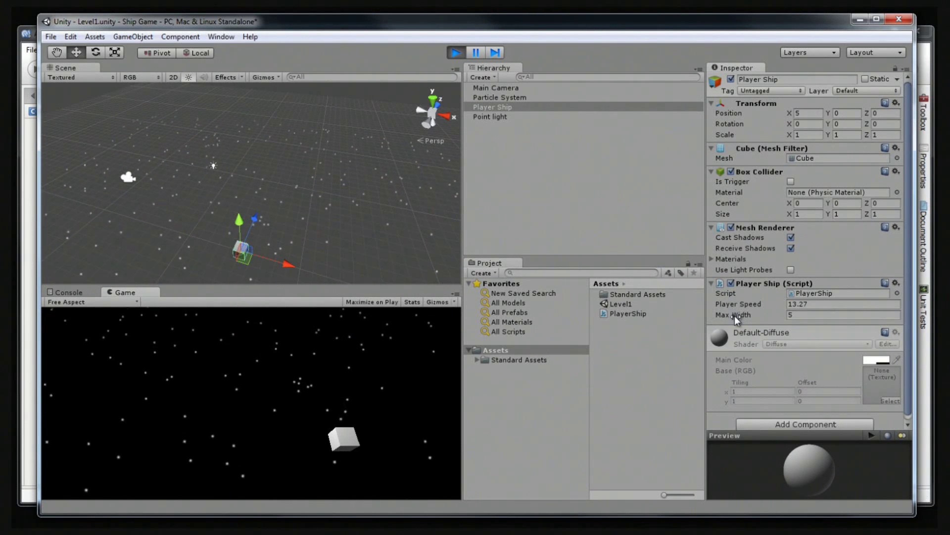
Set the Player Ship's Max Width to 7.49 during play and test the limit by moving the ship sideways.
{"action": "left_click_drag", "start_coordinate": [735, 314], "coordinate": [788, 322]}
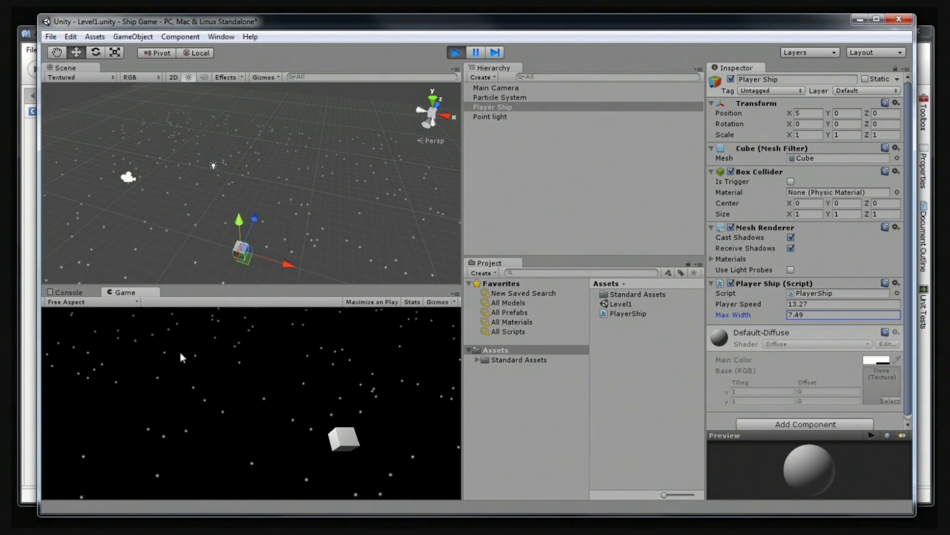
{"action": "key", "text": "Right"}
{"action": "key", "text": "Right"}
{"action": "key", "text": "Left"}
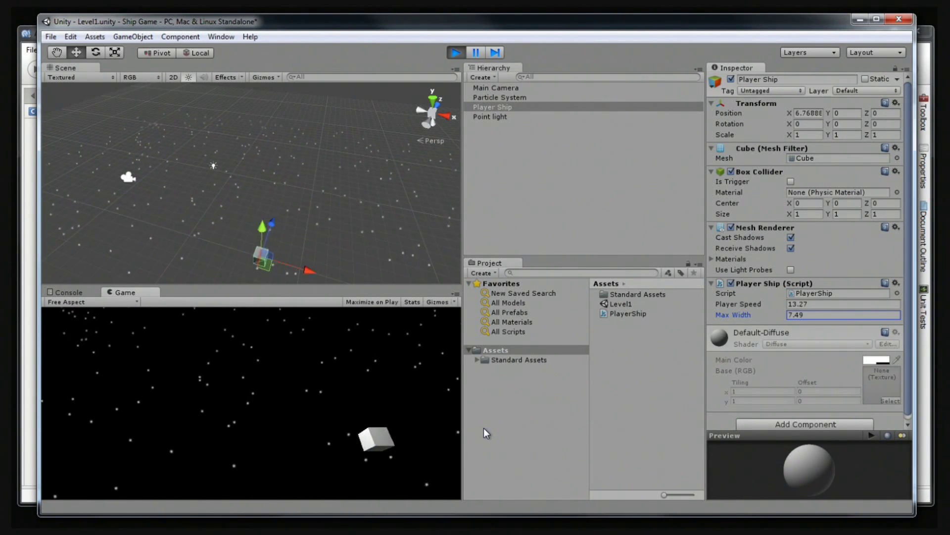
{"action": "key", "text": "Right"}
Raise the running Player Ship's Max Width to 10.3 and move the ship to the right-hand limit.
{"action": "left_click_drag", "start_coordinate": [730, 312], "coordinate": [757, 317]}
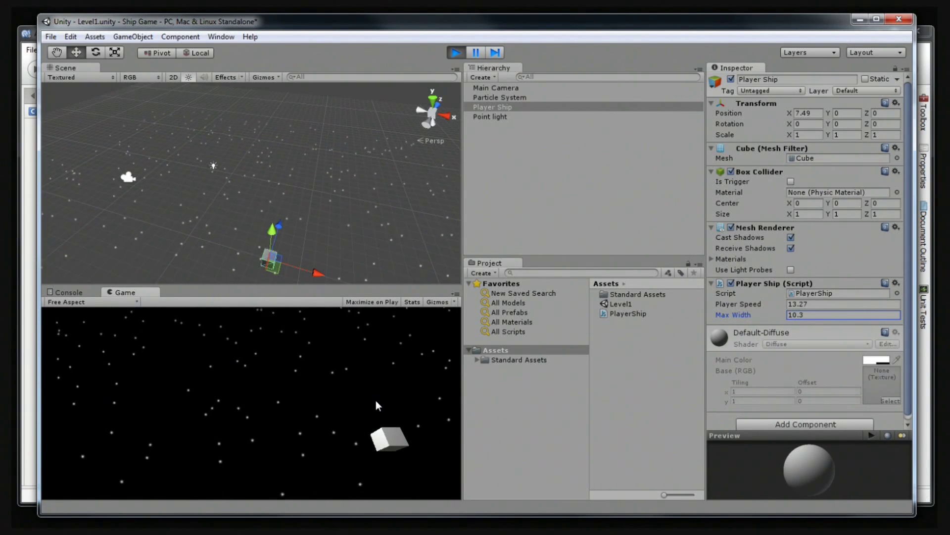
{"action": "key", "text": "Left"}
{"action": "key", "text": "Right"}
{"action": "key", "text": "Right"}
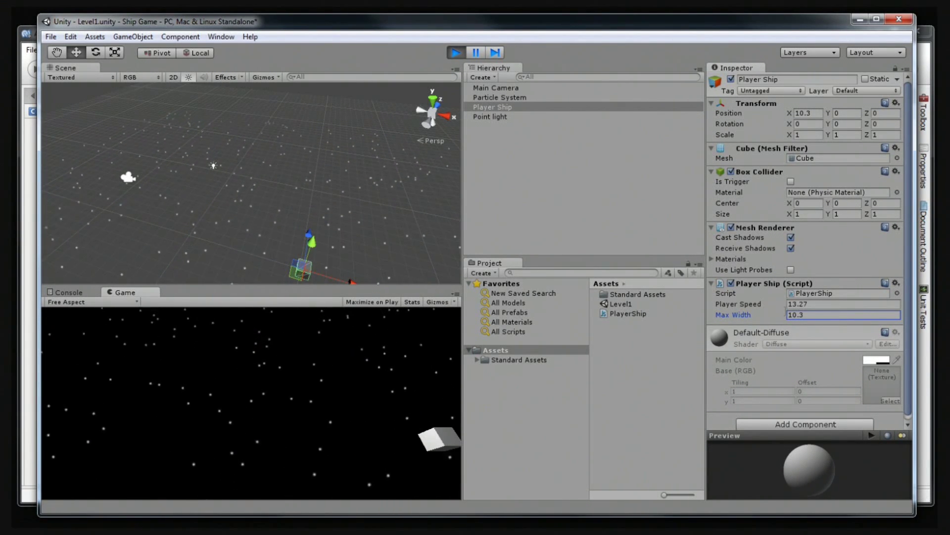
Set the Player Ship's Max Width to 10 and steer the ship to both sides to test the limits.
{"action": "left_click", "coordinate": [807, 318]}
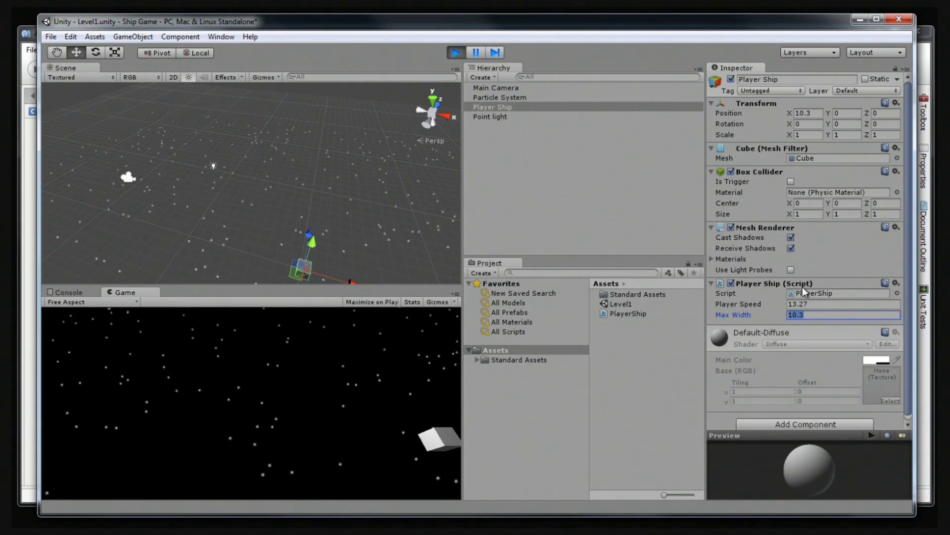
{"action": "key", "text": "BackSpace"}
{"action": "key", "text": "BackSpace"}
{"action": "key", "text": "BackSpace"}
{"action": "type", "text": "0"}
{"action": "left_click", "coordinate": [187, 449]}
{"action": "key", "text": "Right"}
{"action": "key", "text": "Left"}
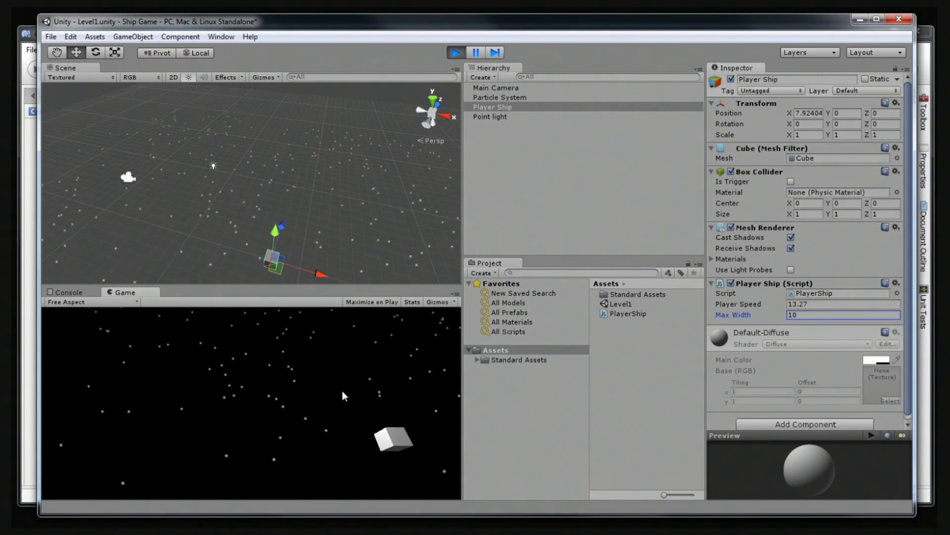
{"action": "key", "text": "Right"}
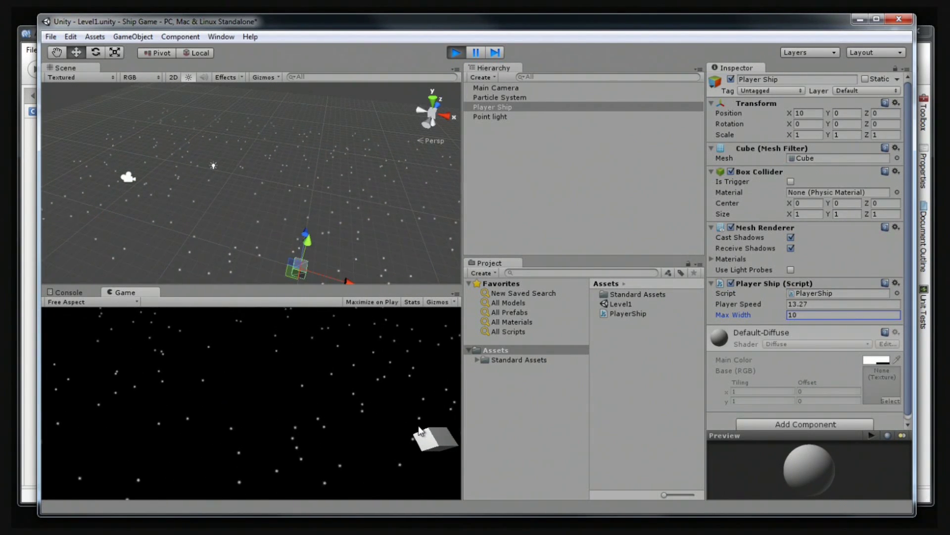
{"action": "key", "text": "Left"}
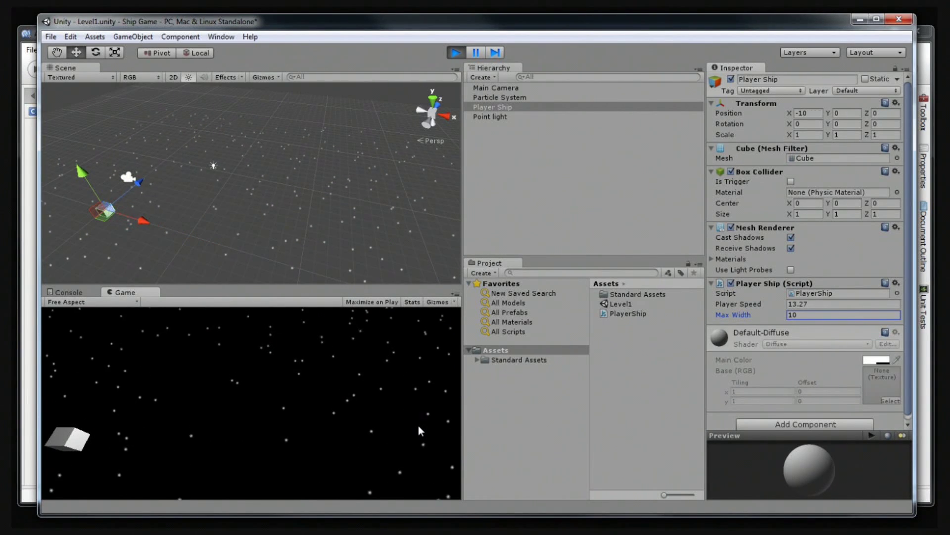
{"action": "key", "text": "Right"}
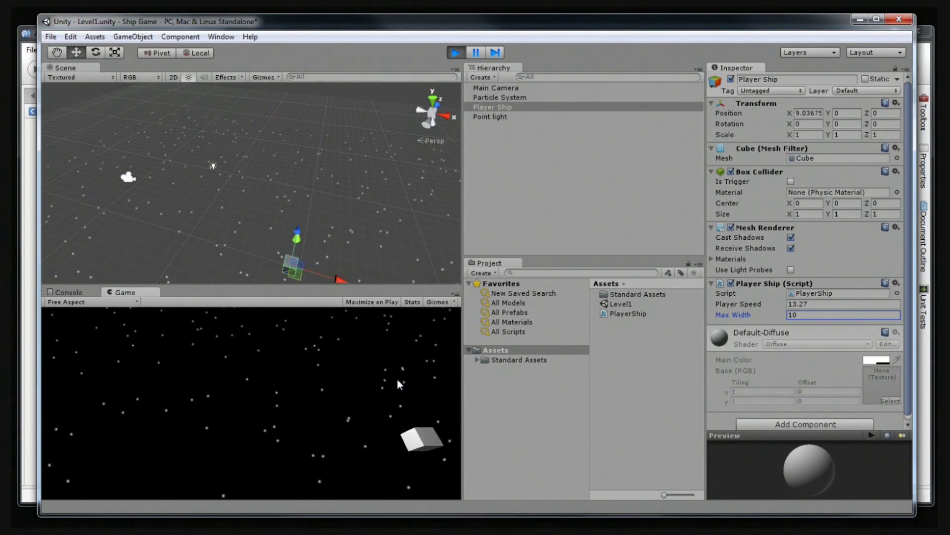
{"action": "key", "text": "Left"}
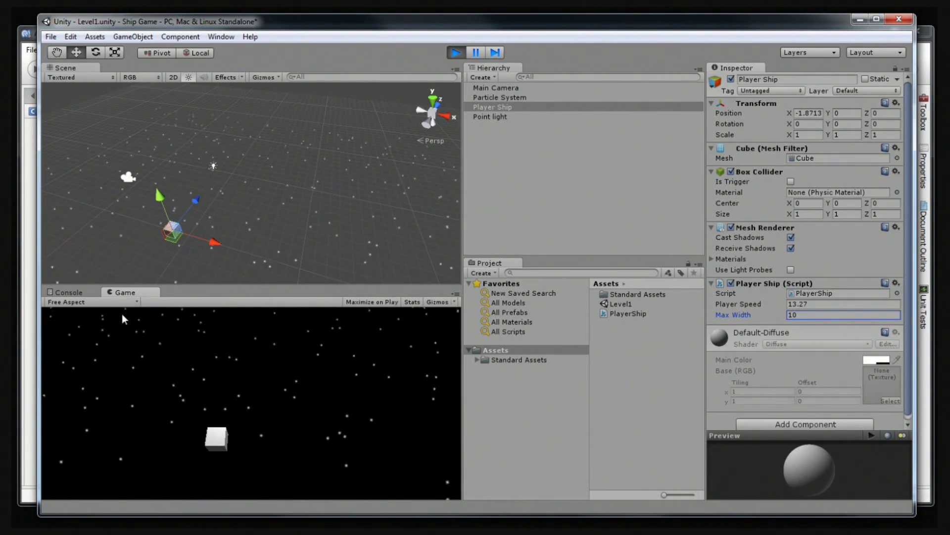
Set the Game view's aspect ratio to 16:9 and move the ship sideways to test its range.
{"action": "left_click", "coordinate": [118, 301]}
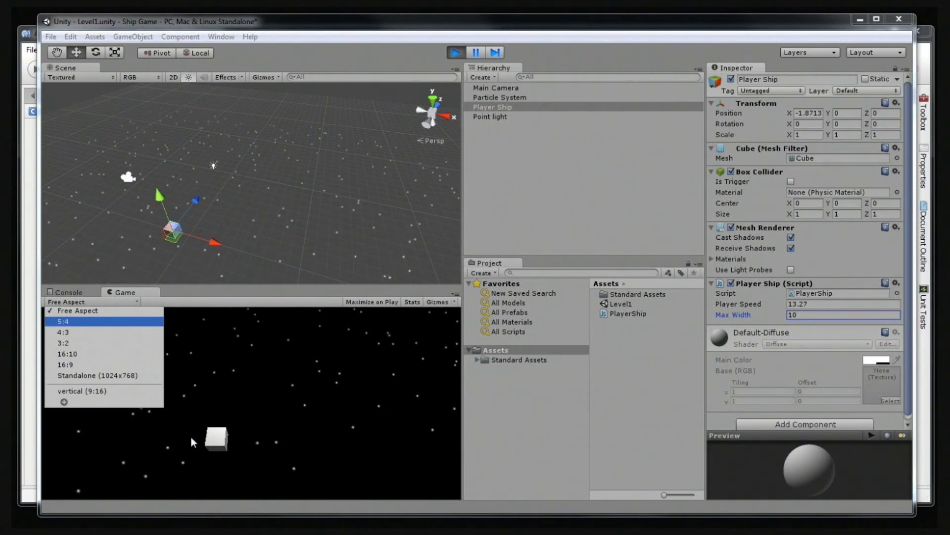
{"action": "left_click", "coordinate": [65, 364]}
{"action": "key", "text": "Right"}
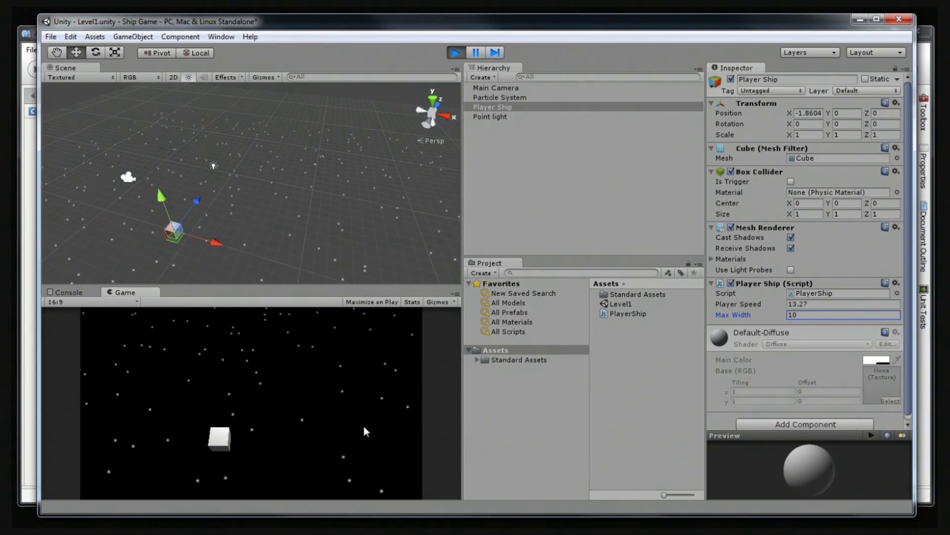
{"action": "key", "text": "Left"}
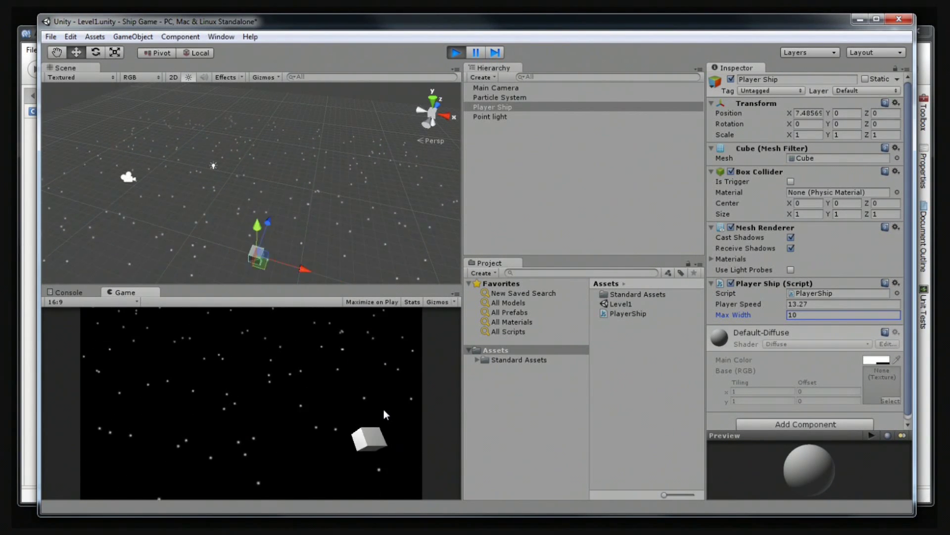
Set the running Player Ship's Max Width to 7 and steer the ship to both sides to test the limits.
{"action": "left_click", "coordinate": [775, 317]}
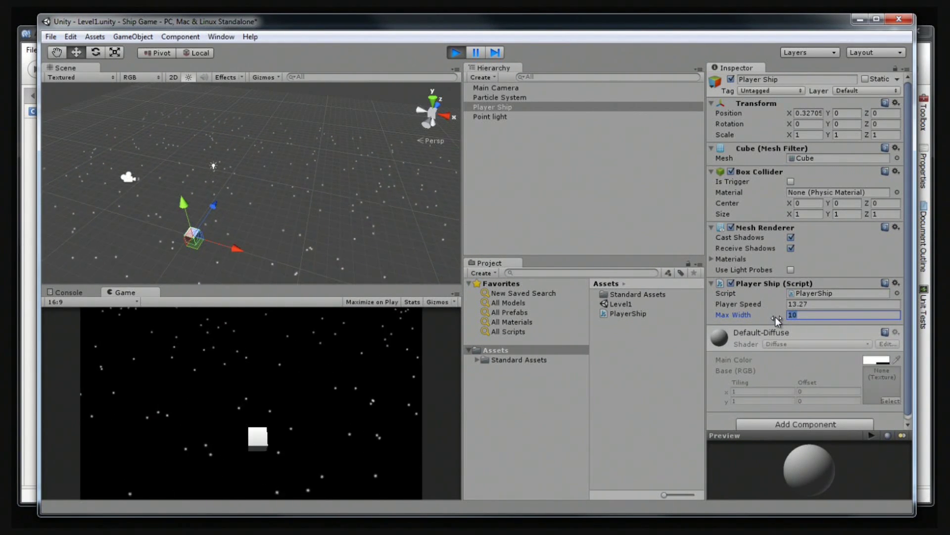
{"action": "left_click", "coordinate": [244, 438]}
{"action": "key", "text": "Right"}
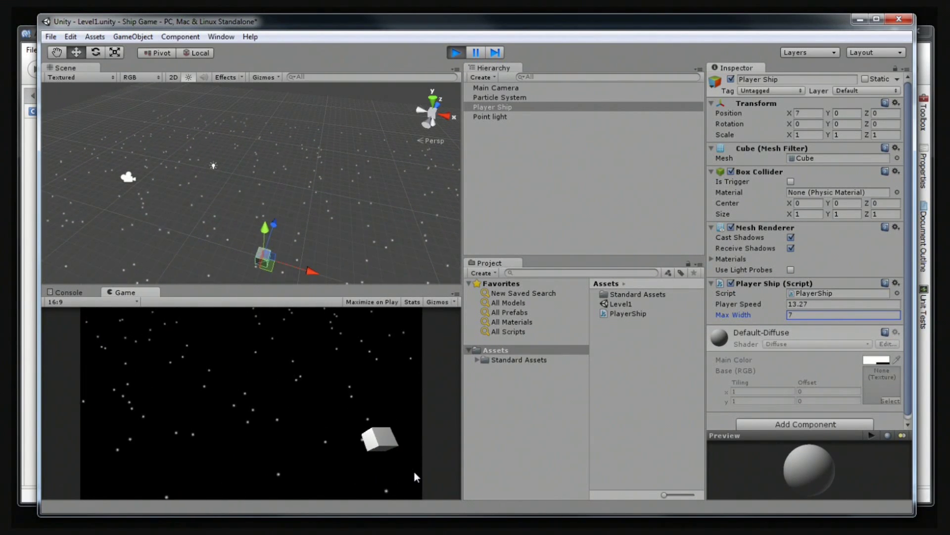
{"action": "key", "text": "Left"}
{"action": "key", "text": "Right"}
{"action": "key", "text": "Left"}
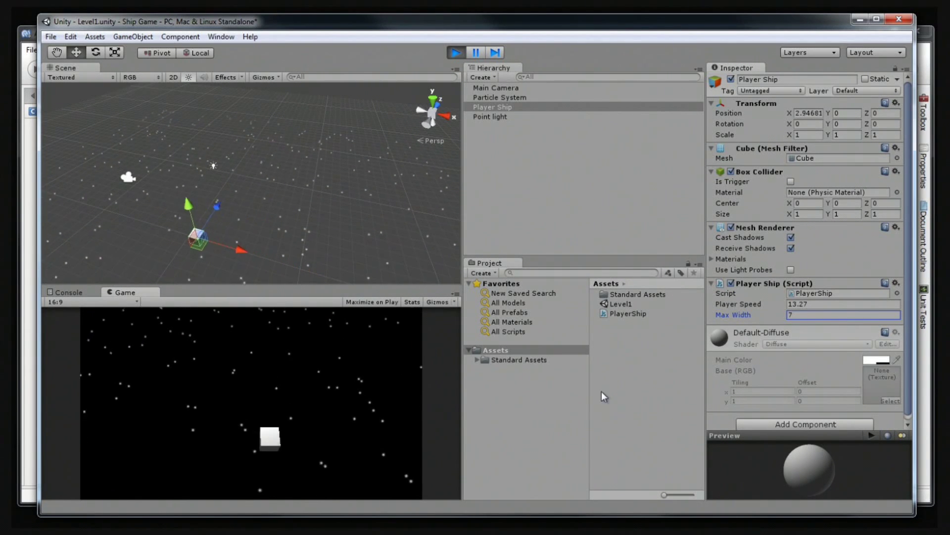
{"action": "key", "text": "Left"}
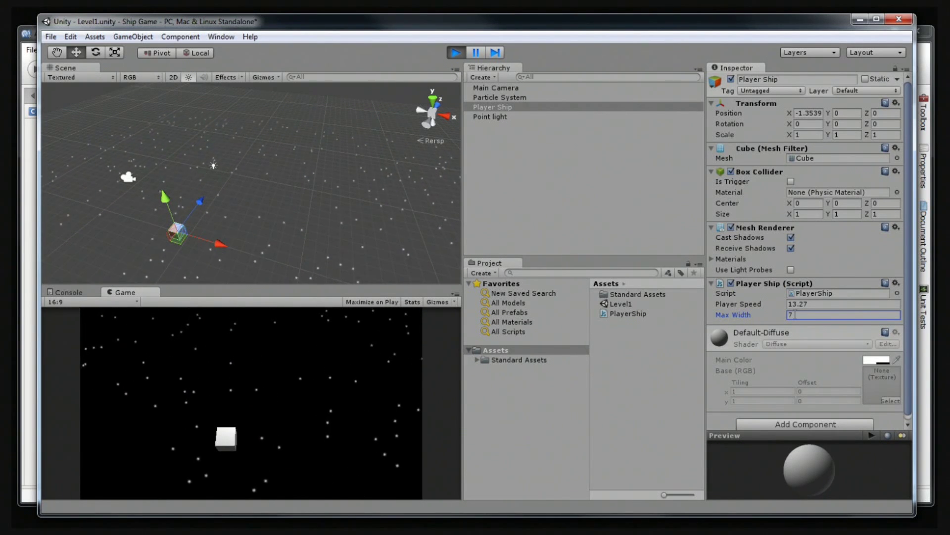
Stop the game and set the Player Ship's Max Width to 7 in edit mode.
{"action": "left_click", "coordinate": [454, 53]}
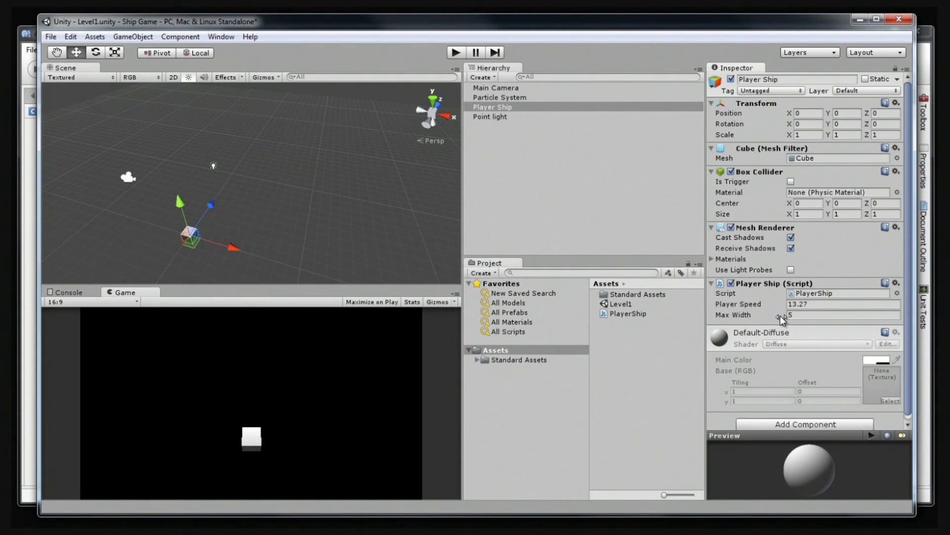
{"action": "left_click", "coordinate": [809, 314]}
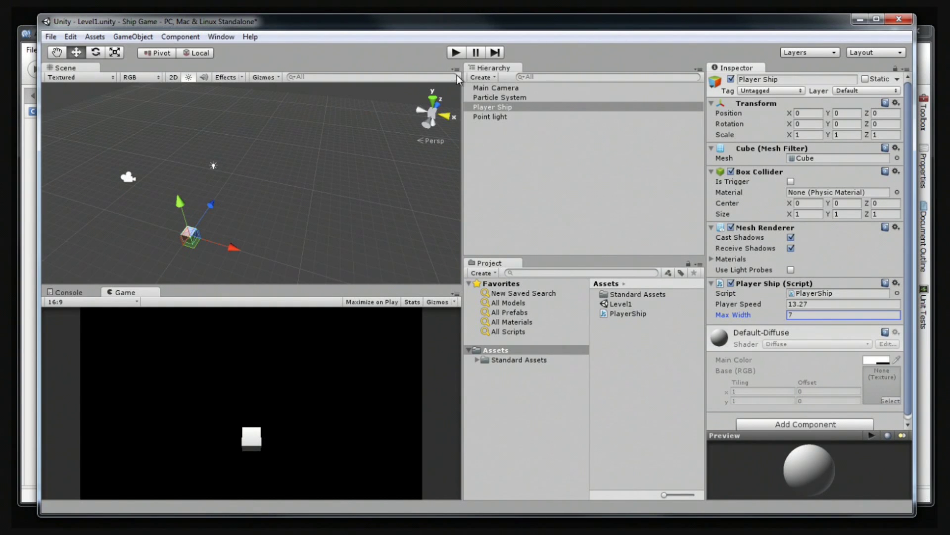
Run the game, steer the ship repeatedly between both side limits to test its range, and stop playing.
{"action": "left_click", "coordinate": [456, 52]}
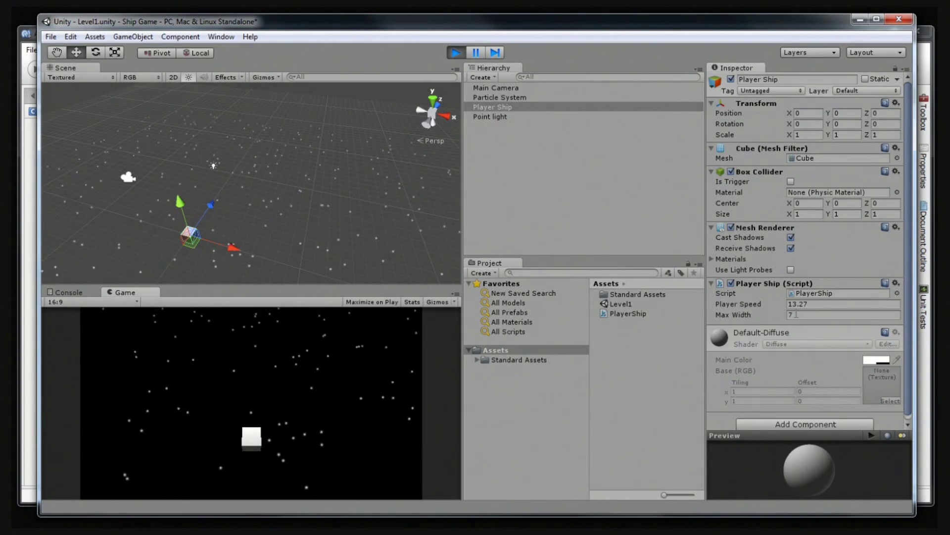
{"action": "key", "text": "Right"}
{"action": "key", "text": "Left"}
{"action": "key", "text": "Left"}
{"action": "key", "text": "Right"}
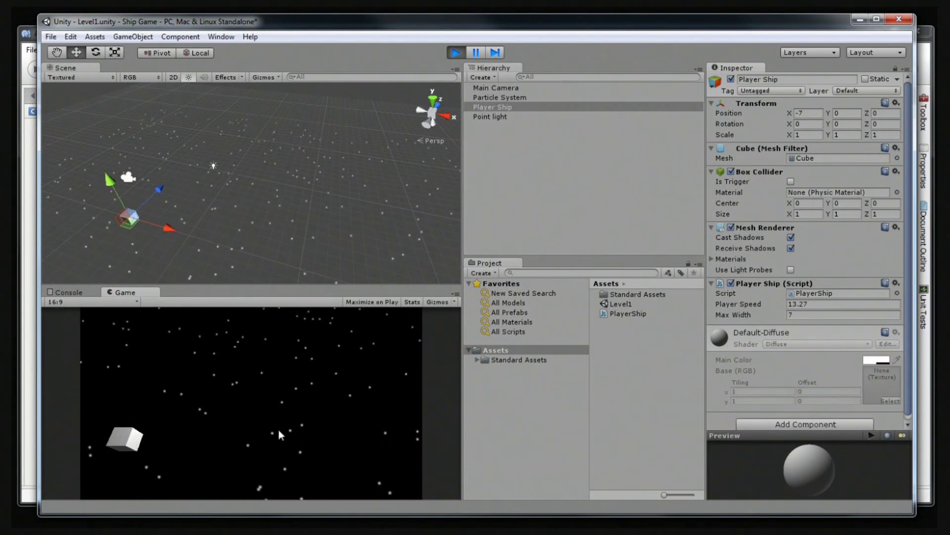
{"action": "key", "text": "Right"}
{"action": "key", "text": "Left"}
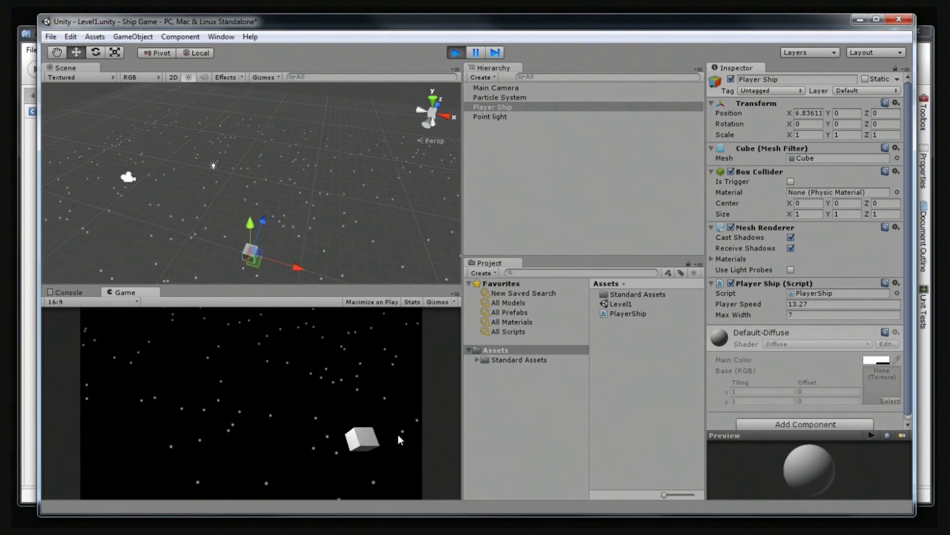
{"action": "key", "text": "Left"}
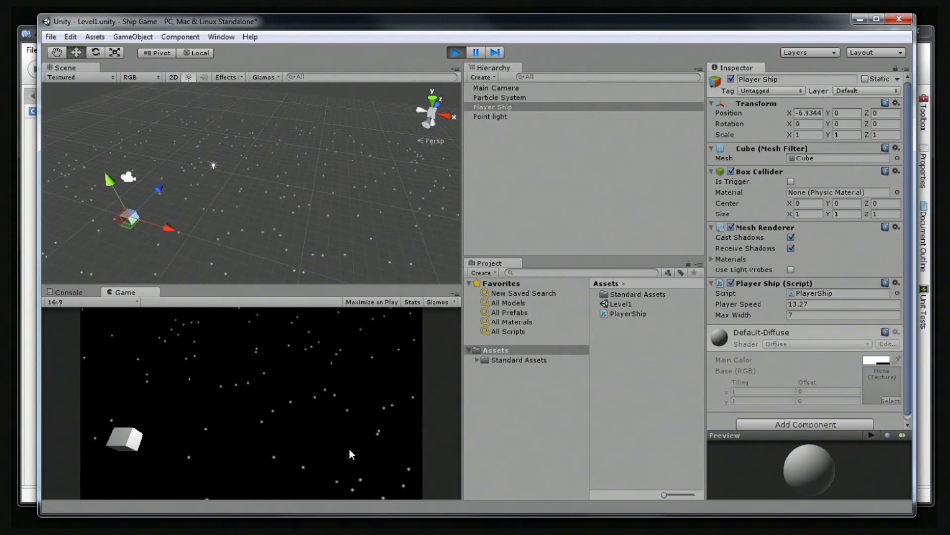
{"action": "key", "text": "Right"}
{"action": "key", "text": "Right"}
{"action": "key", "text": "Left"}
{"action": "key", "text": "Right"}
{"action": "key", "text": "Right"}
{"action": "key", "text": "Left"}
{"action": "key", "text": "Right"}
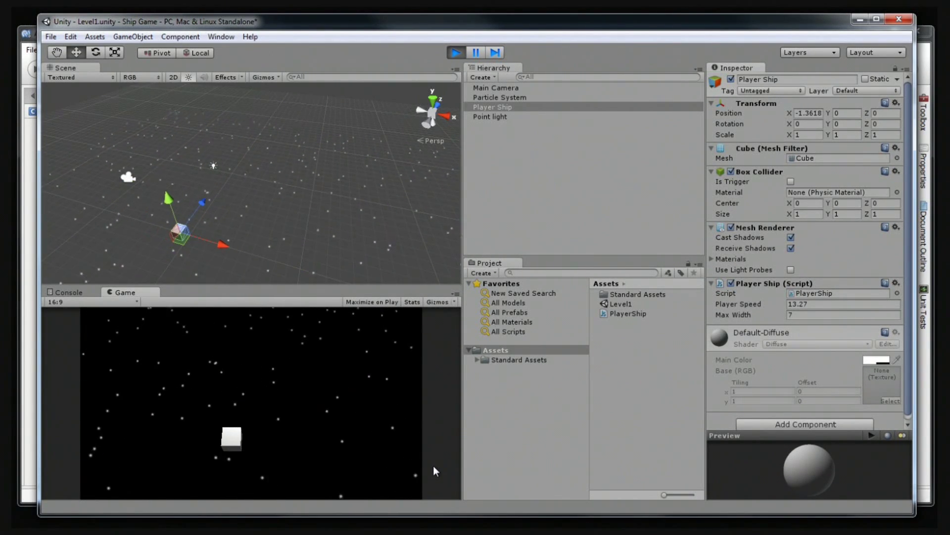
{"action": "key", "text": "ctrl+p"}
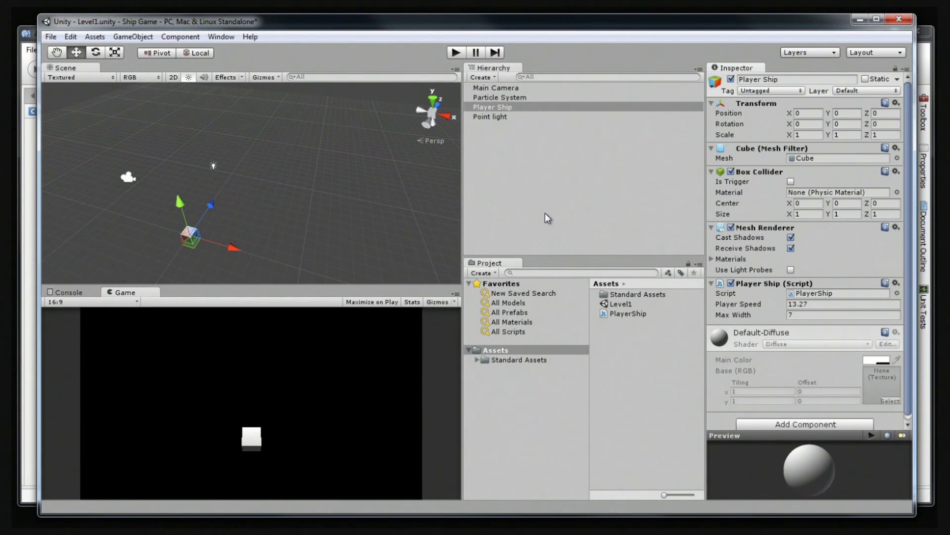